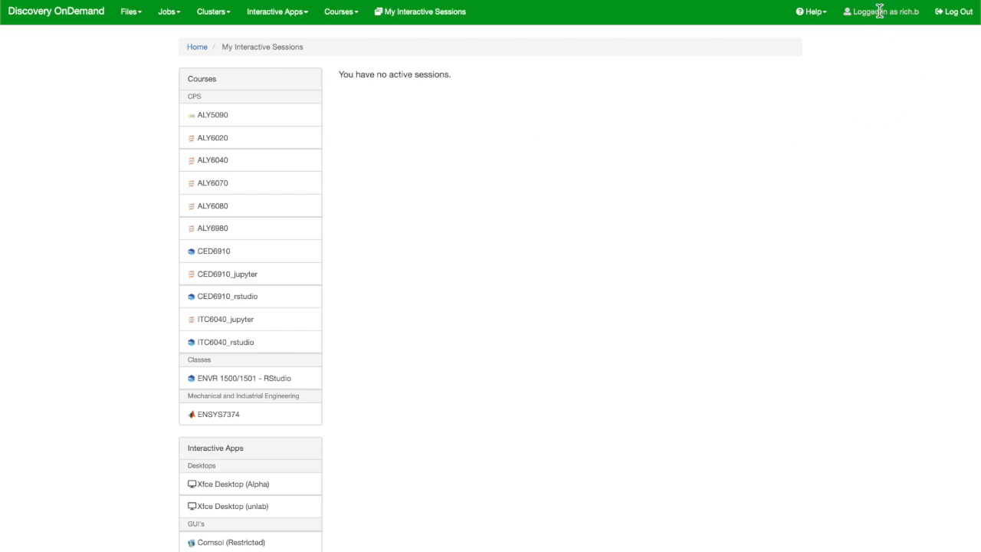
# Launch a Gaussian version 16 interactive session for 8 hours with GPU use and open its remote desktop
pyautogui.click(304, 23)
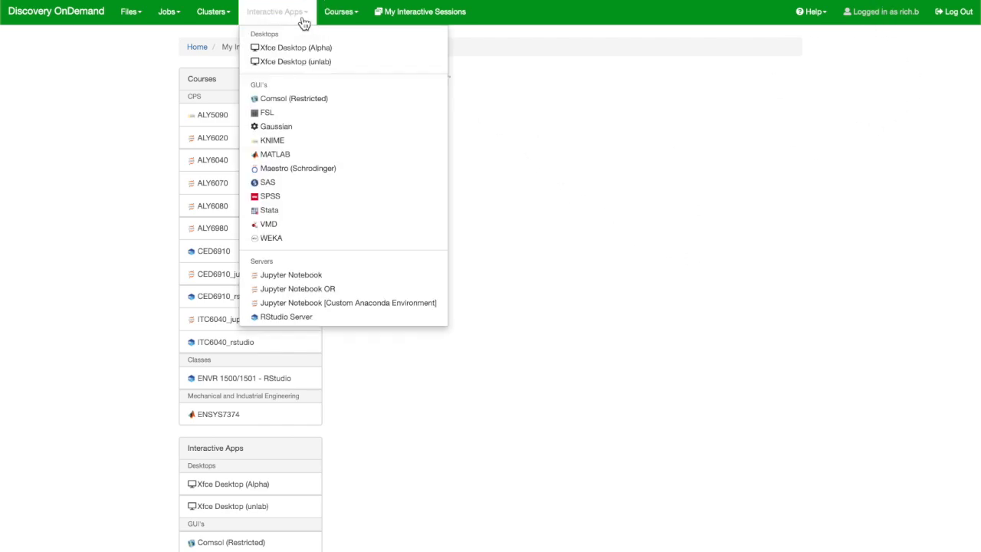
pyautogui.click(294, 128)
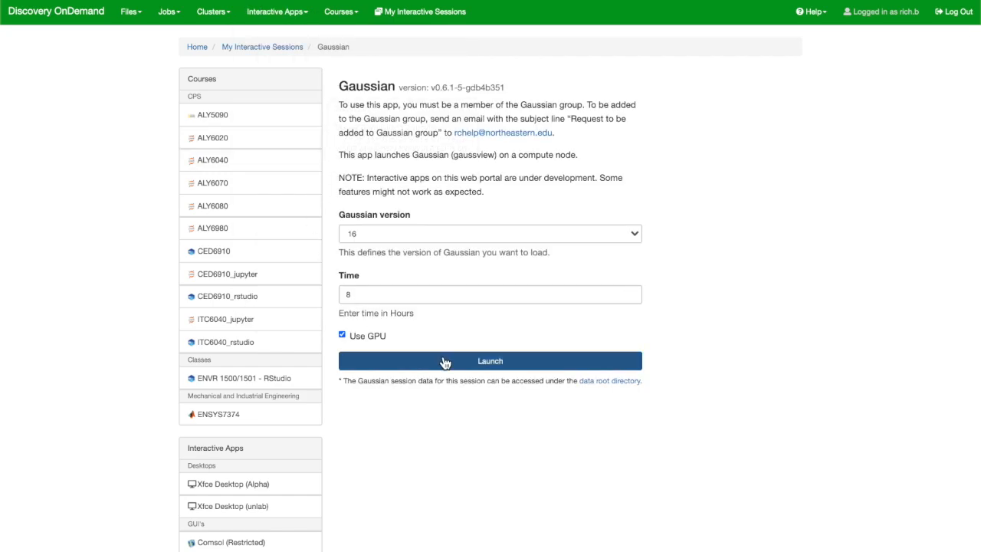
pyautogui.click(445, 361)
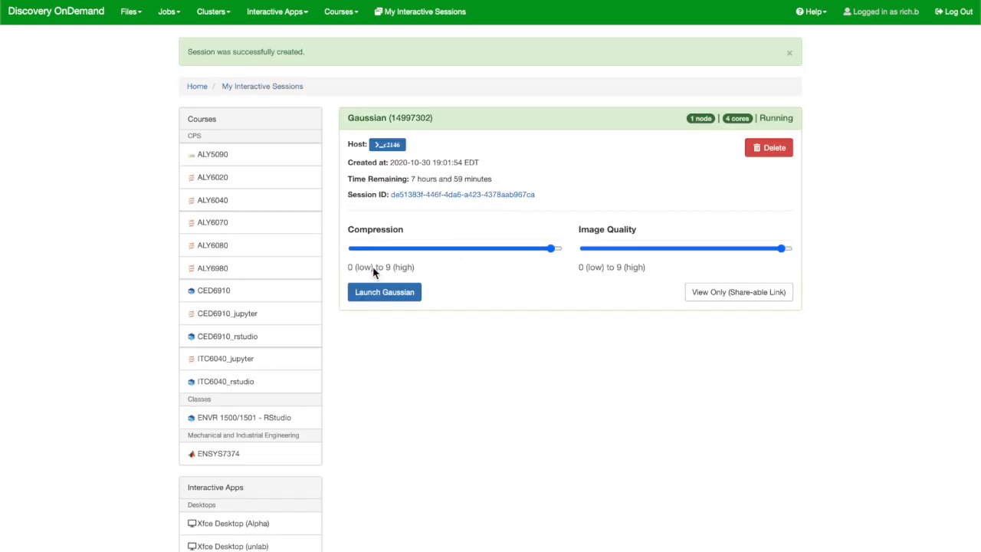
pyautogui.click(384, 303)
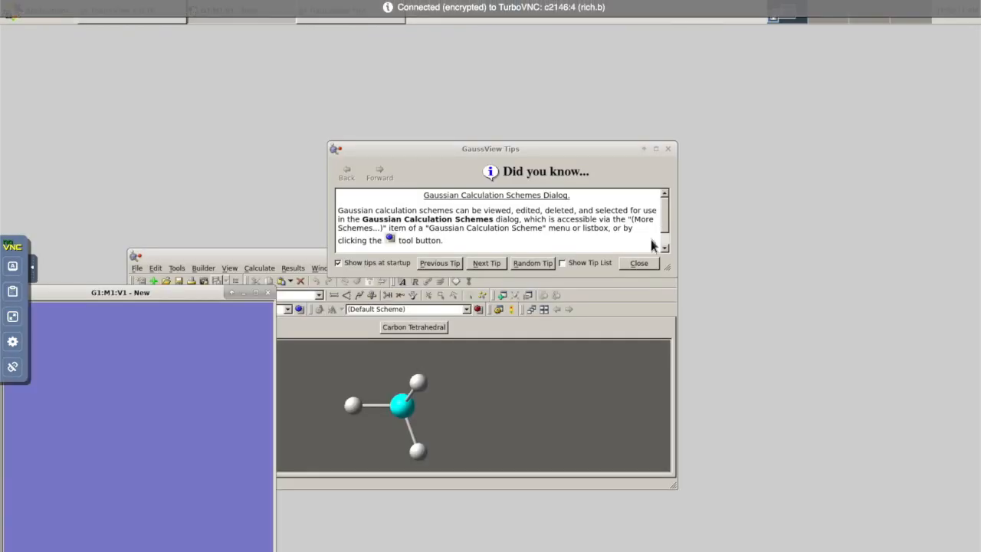
# Dismiss the GaussView startup tips and arrange the main window and the molecule window so they do not overlap
pyautogui.click(668, 149)
pyautogui.moveTo(409, 263); pyautogui.dragTo(521, 109)
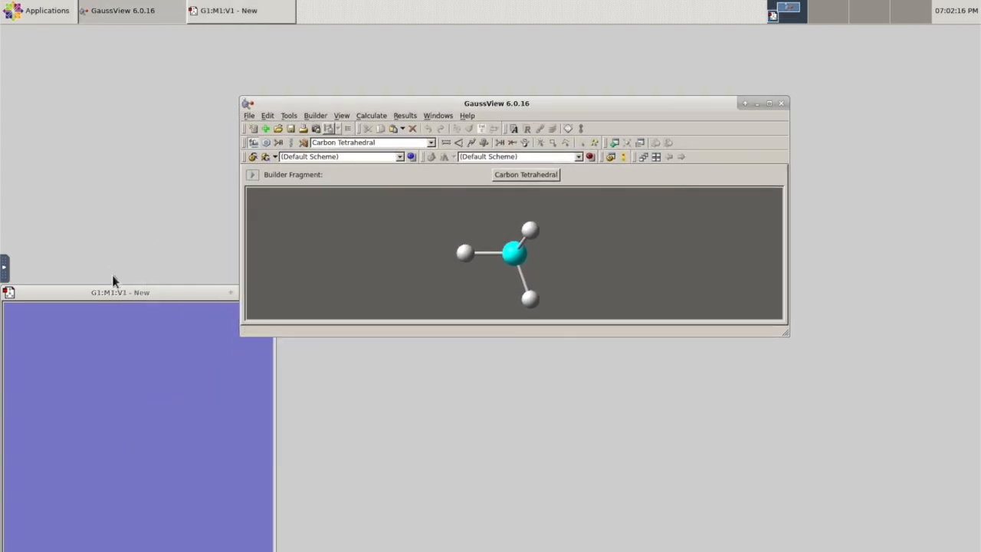
pyautogui.moveTo(120, 292); pyautogui.dragTo(703, 378)
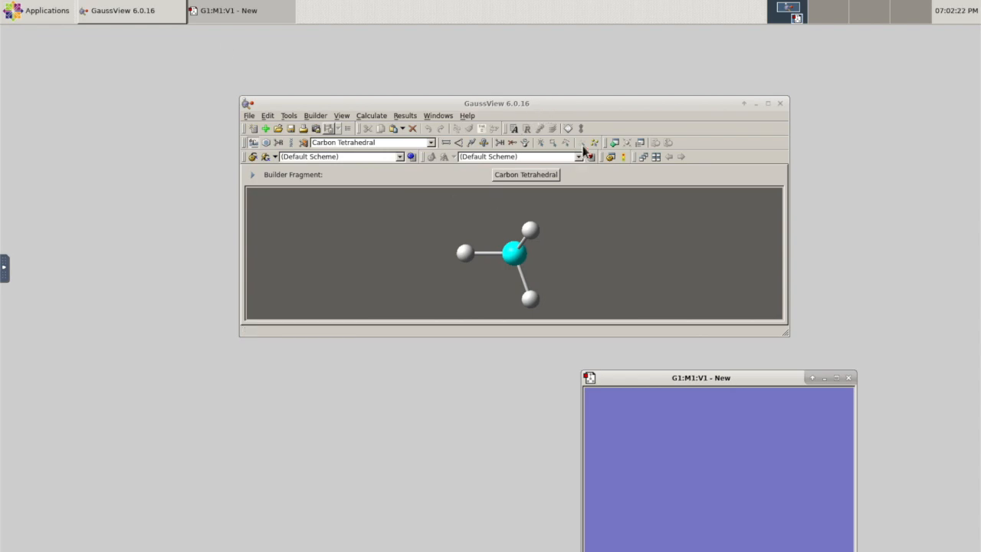
pyautogui.moveTo(598, 108); pyautogui.dragTo(445, 102)
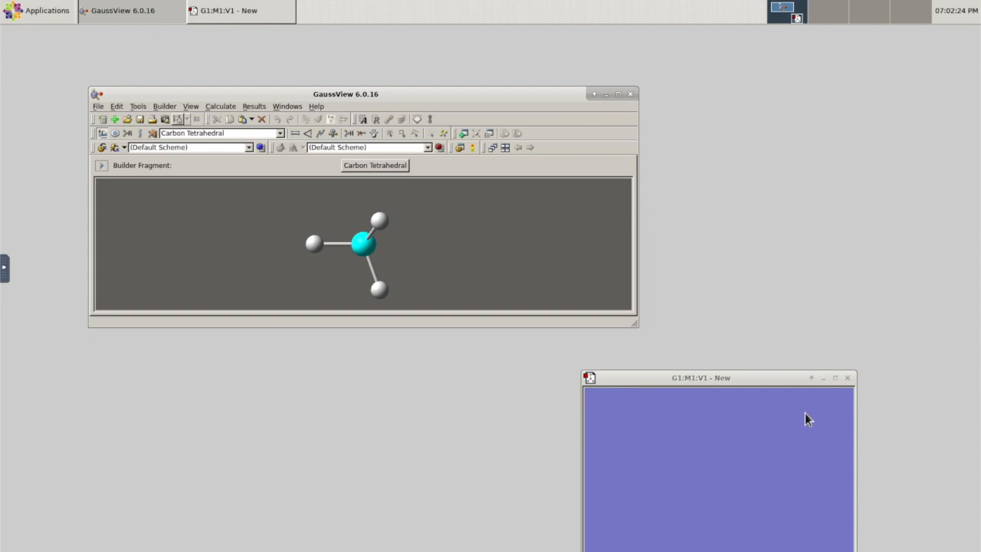
pyautogui.moveTo(744, 377); pyautogui.dragTo(797, 287)
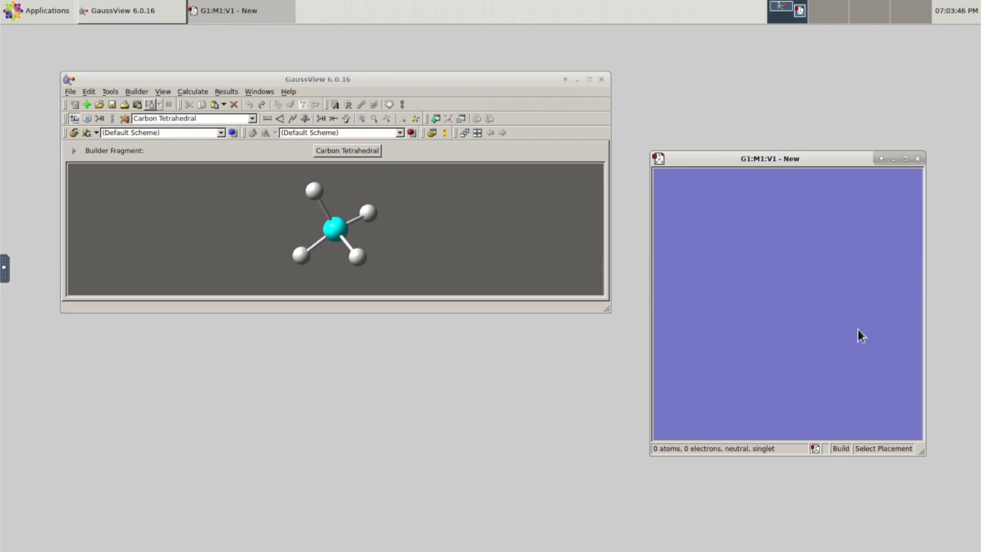
# Fine-tune the placement of the main and molecule windows and rotate the tetrahedral carbon fragment in its preview
pyautogui.click(500, 85)
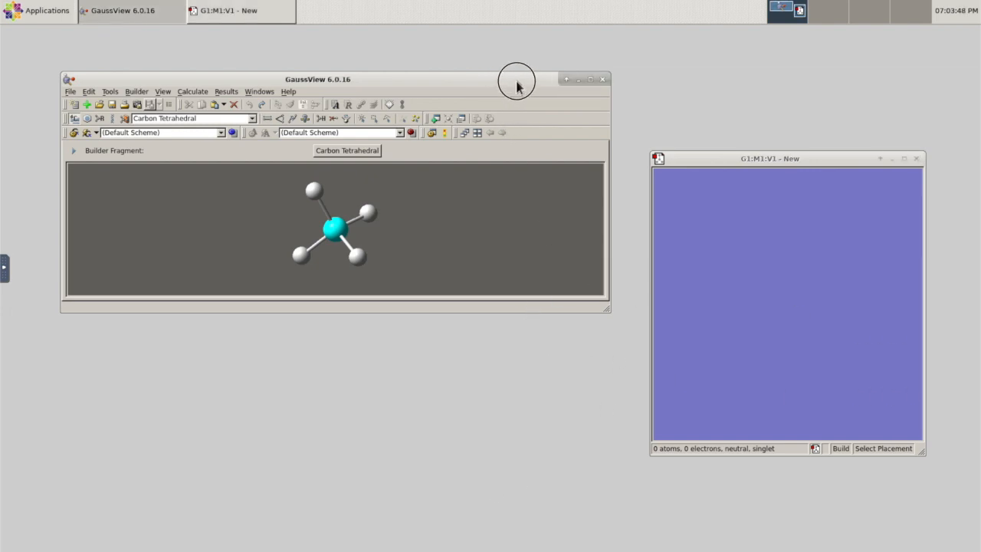
pyautogui.moveTo(824, 160); pyautogui.dragTo(833, 136)
pyautogui.click(450, 85)
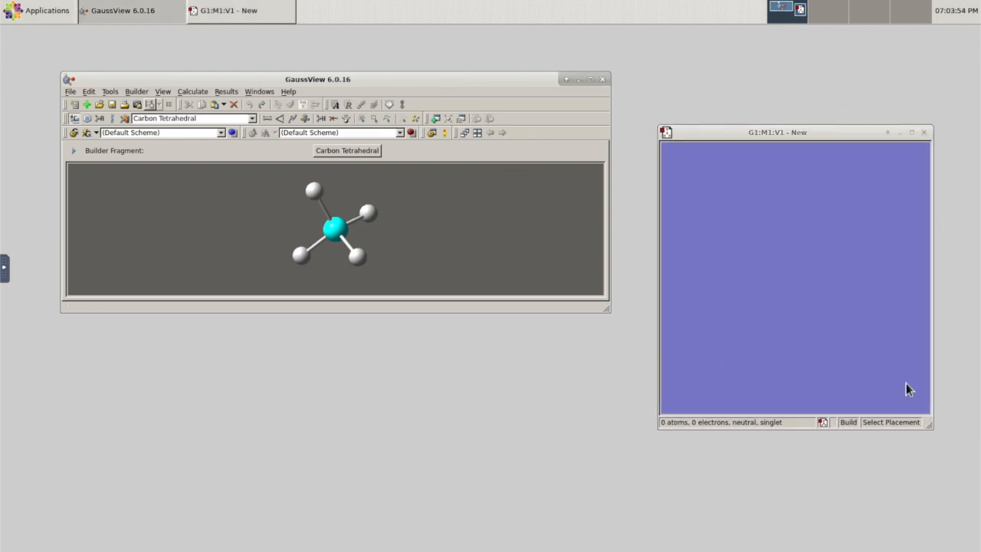
pyautogui.click(809, 344)
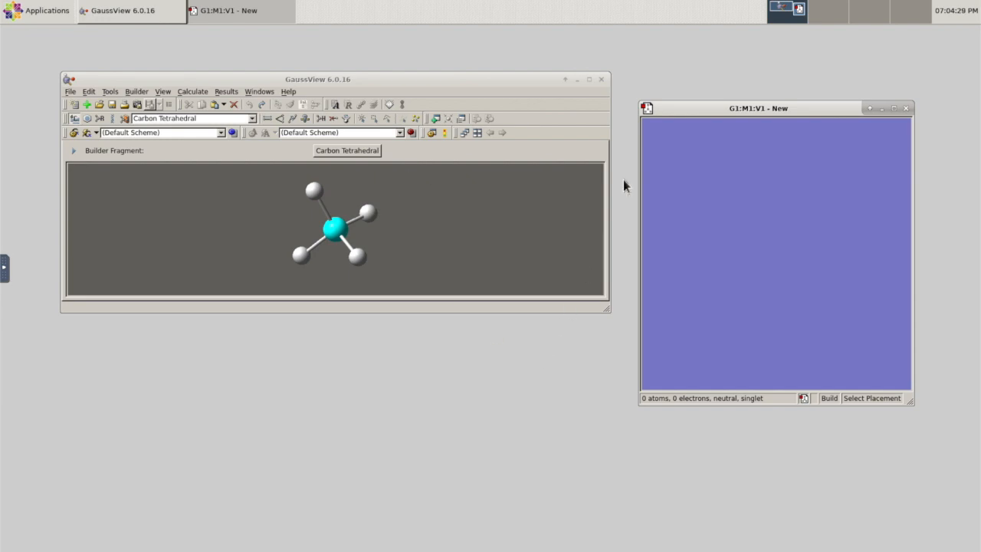
pyautogui.moveTo(382, 78); pyautogui.dragTo(372, 72)
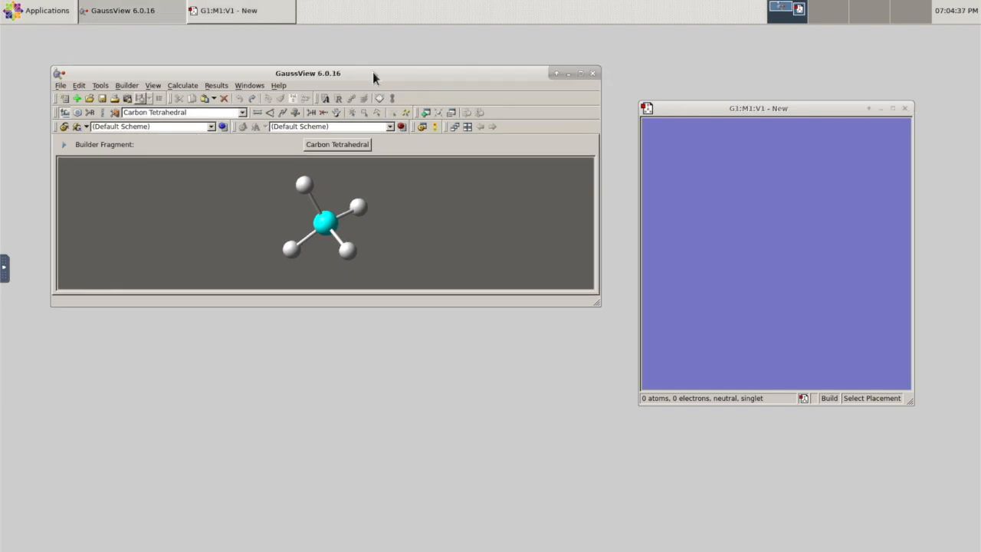
pyautogui.moveTo(429, 211); pyautogui.dragTo(350, 234)
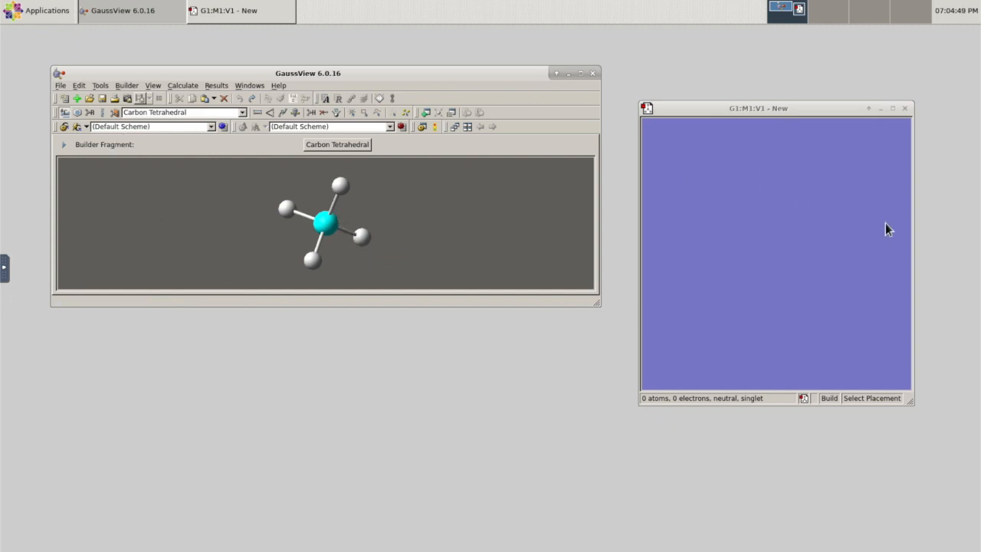
pyautogui.moveTo(796, 109); pyautogui.dragTo(792, 83)
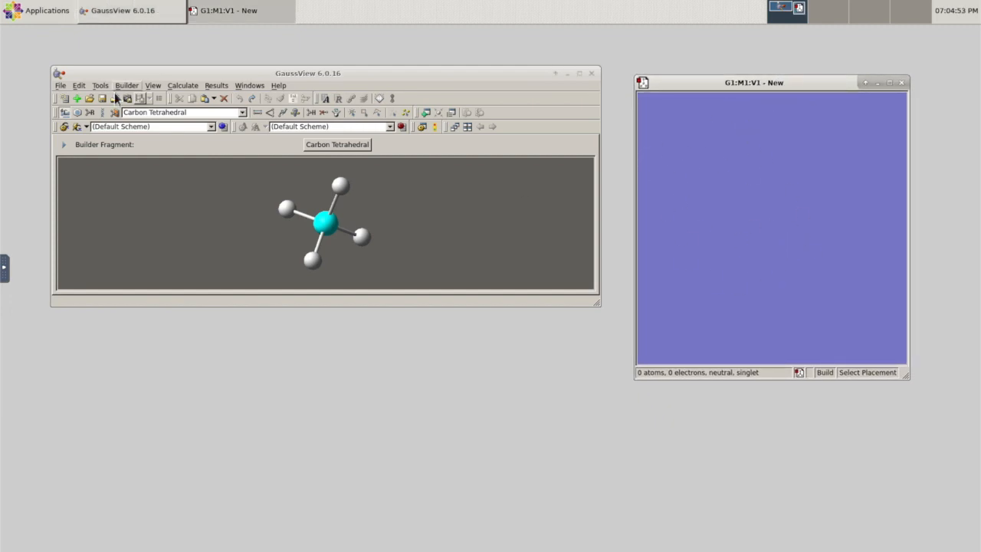
# Place a single fluorine atom fragment in the empty molecule window and undo the placement
pyautogui.click(65, 113)
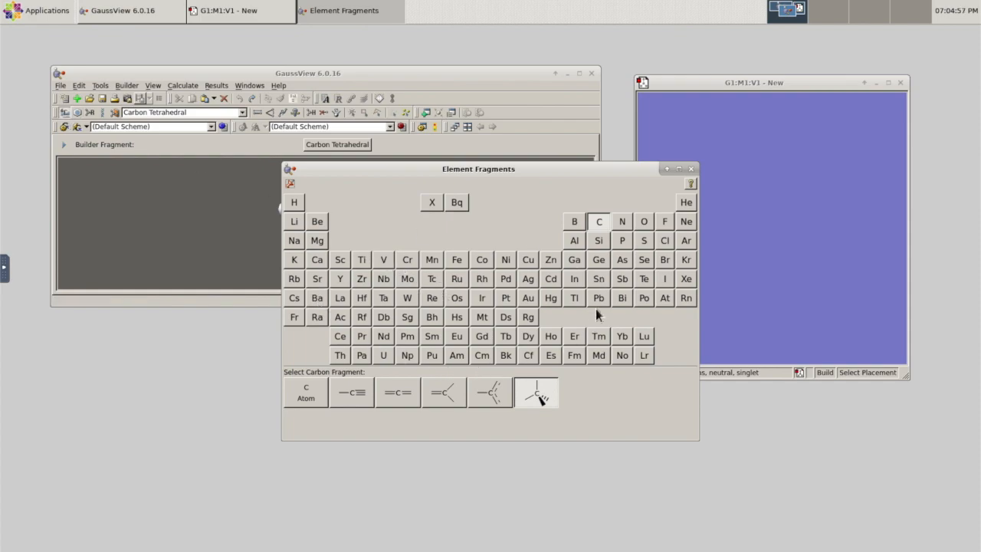
pyautogui.click(665, 222)
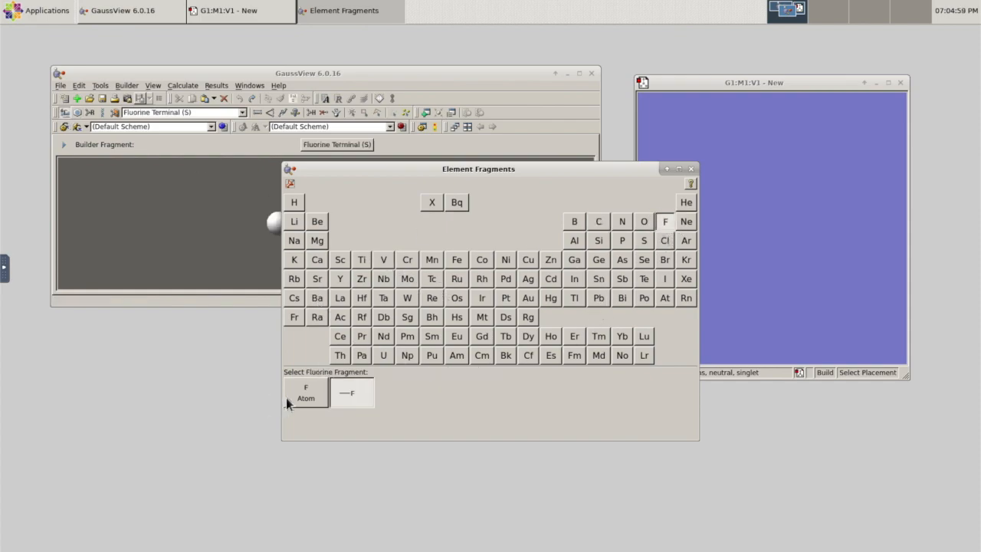
pyautogui.click(305, 392)
pyautogui.click(752, 239)
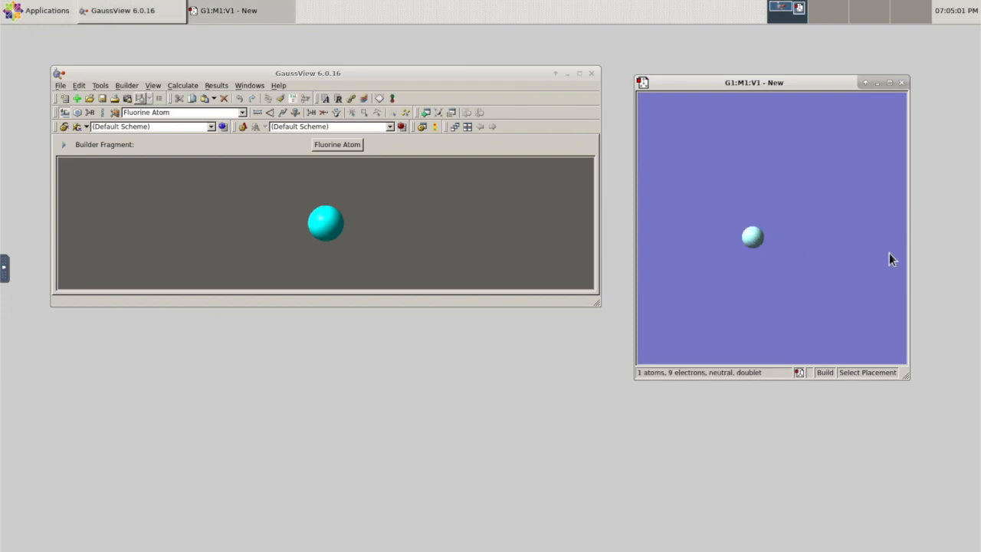
pyautogui.hotkey('ctrl', 'z')
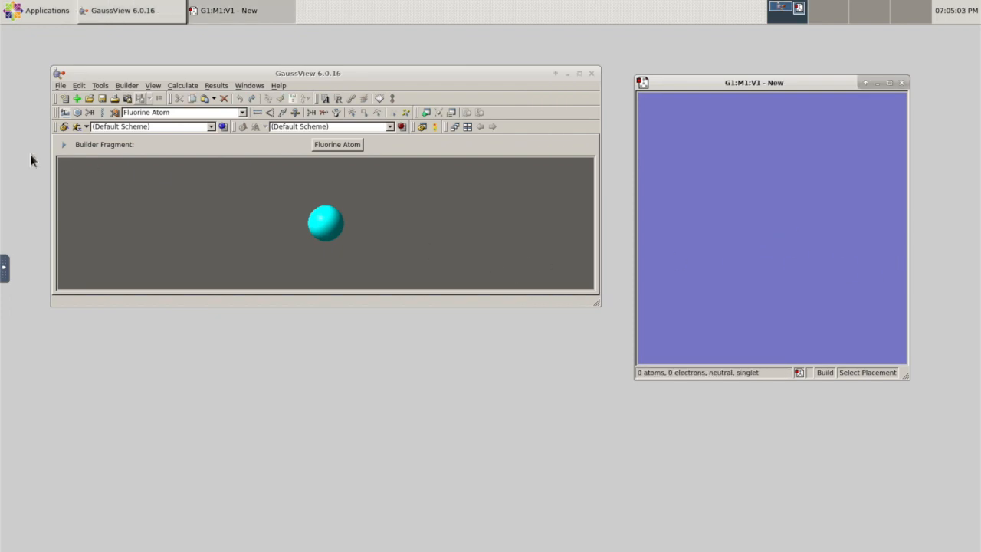
# Preview the single-bonded fluorine fragment and choose boron as the element for the builder fragment
pyautogui.click(317, 147)
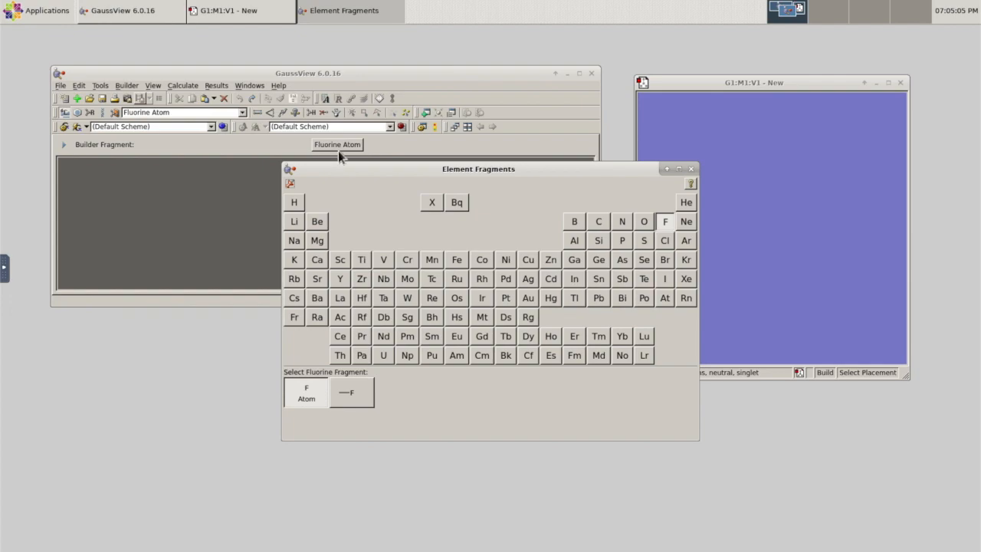
pyautogui.click(350, 394)
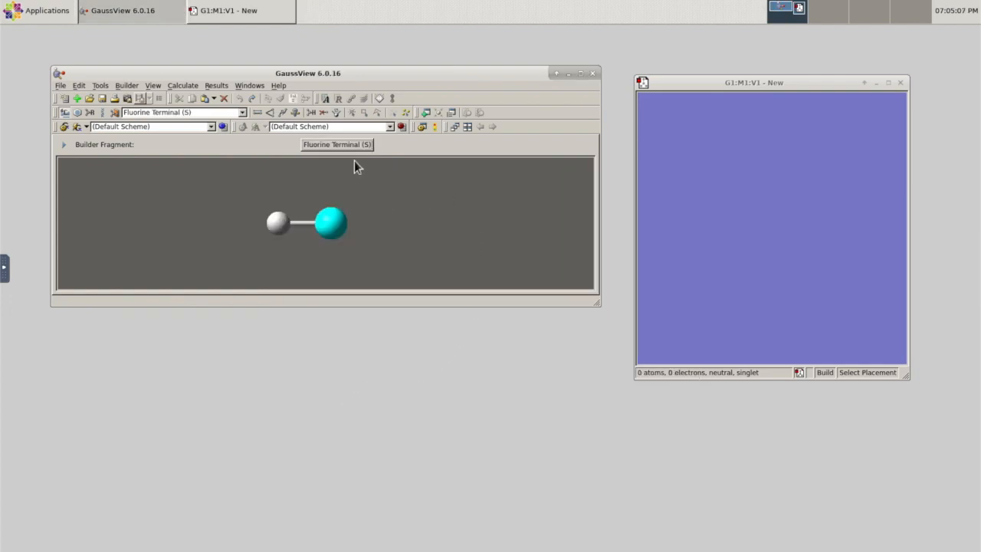
pyautogui.moveTo(460, 244)
pyautogui.mouseDown()
pyautogui.moveTo(416, 245)
pyautogui.moveTo(453, 219)
pyautogui.moveTo(443, 213)
pyautogui.moveTo(451, 245)
pyautogui.moveTo(456, 232)
pyautogui.mouseUp()
pyautogui.click(341, 147)
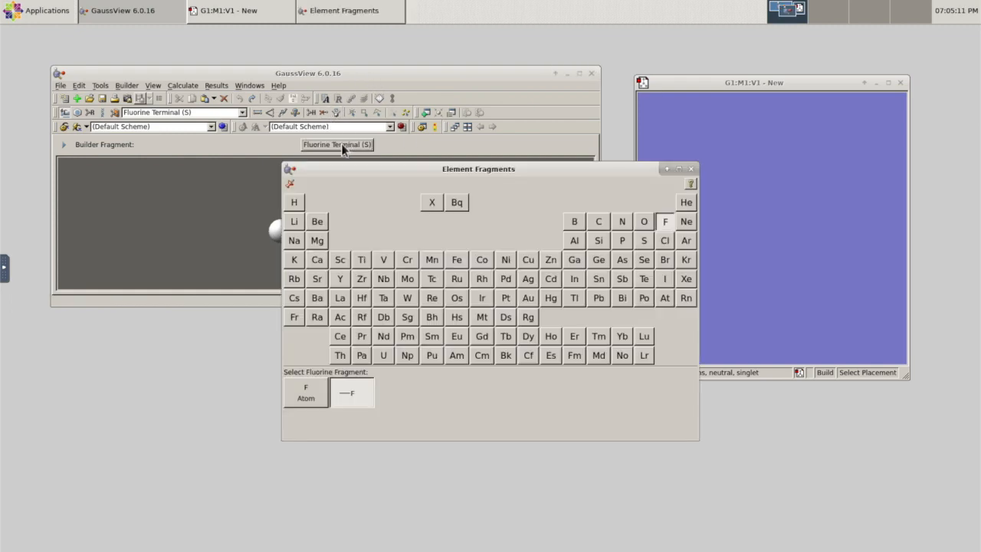
pyautogui.click(574, 222)
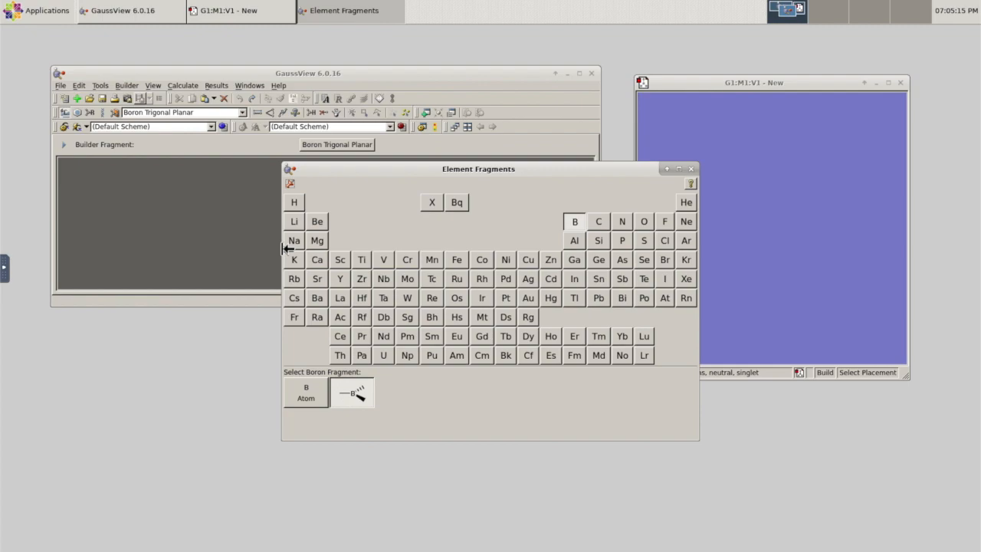
# Choose the tetrahedral carbon fragment and place it in the empty molecule window
pyautogui.click(598, 224)
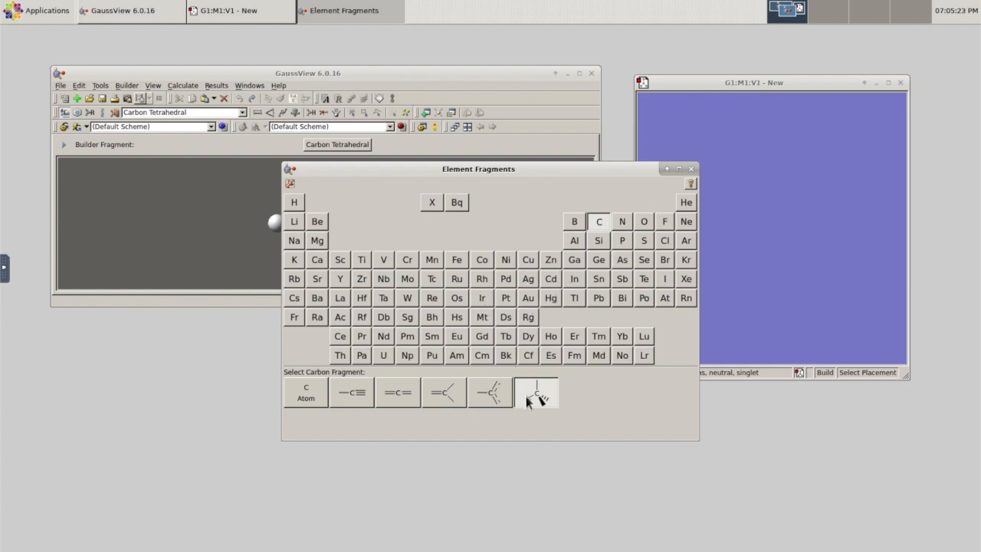
pyautogui.moveTo(537, 167); pyautogui.dragTo(380, 170)
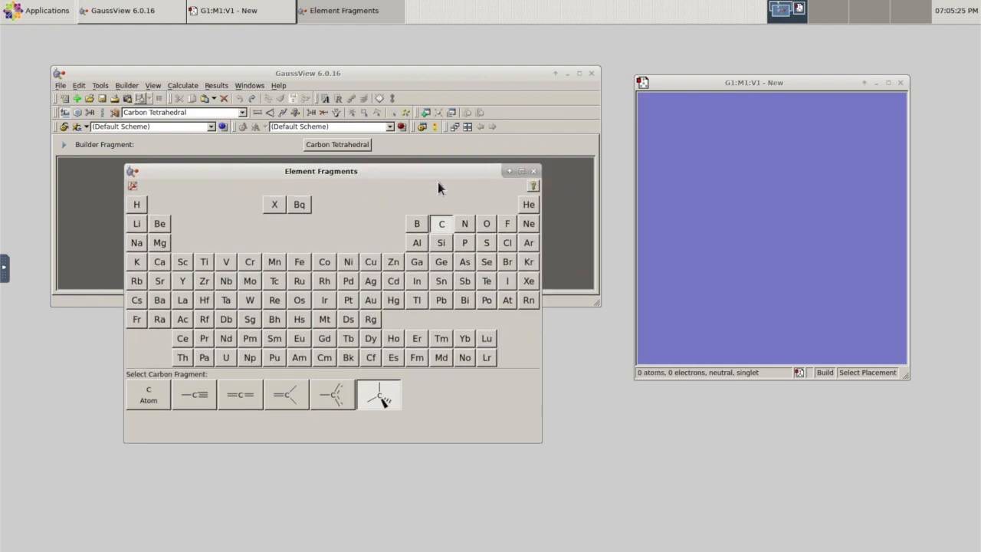
pyautogui.click(769, 212)
pyautogui.moveTo(805, 251); pyautogui.dragTo(844, 227)
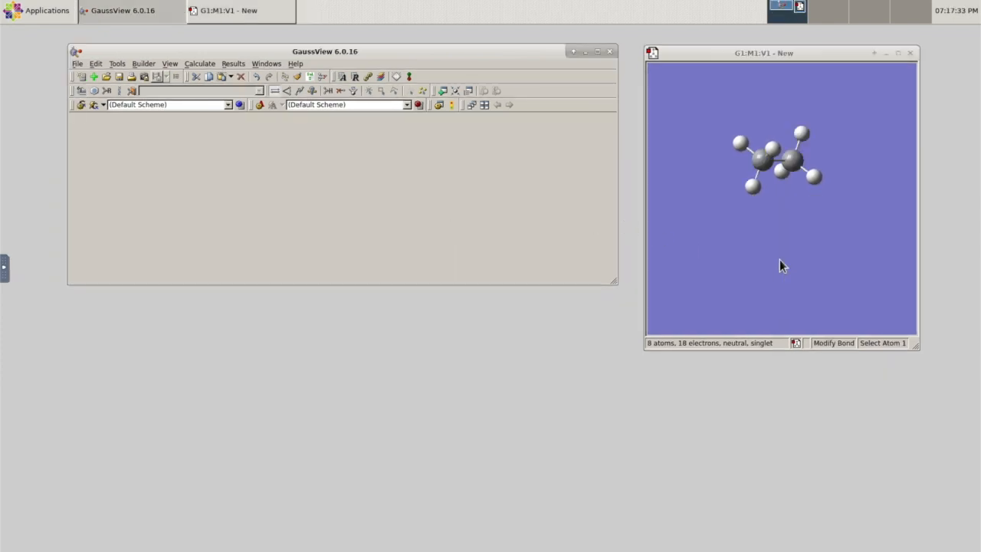
# Reposition the ethane molecule's window and examine the molecule by rotating, zooming and panning it
pyautogui.moveTo(717, 54); pyautogui.dragTo(693, 79)
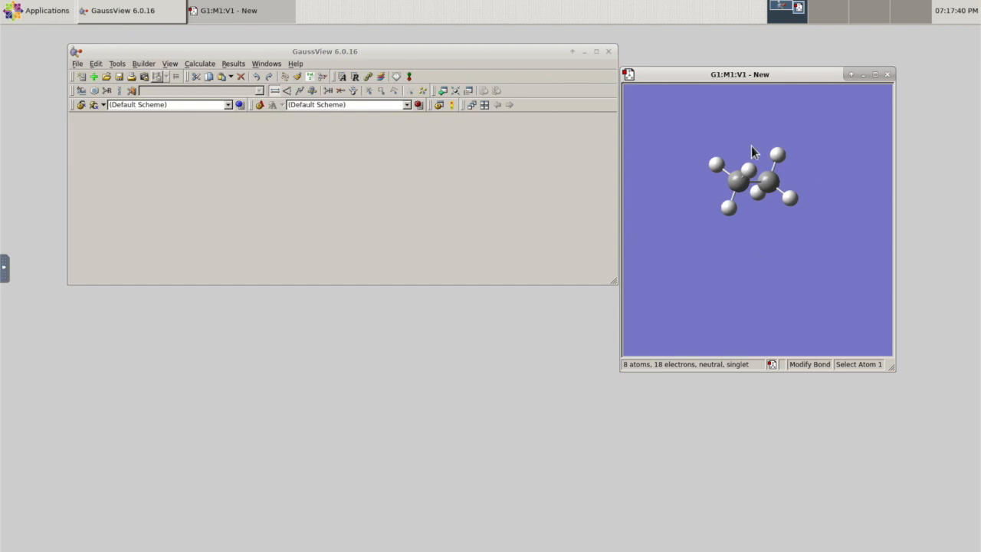
pyautogui.moveTo(736, 75); pyautogui.dragTo(754, 61)
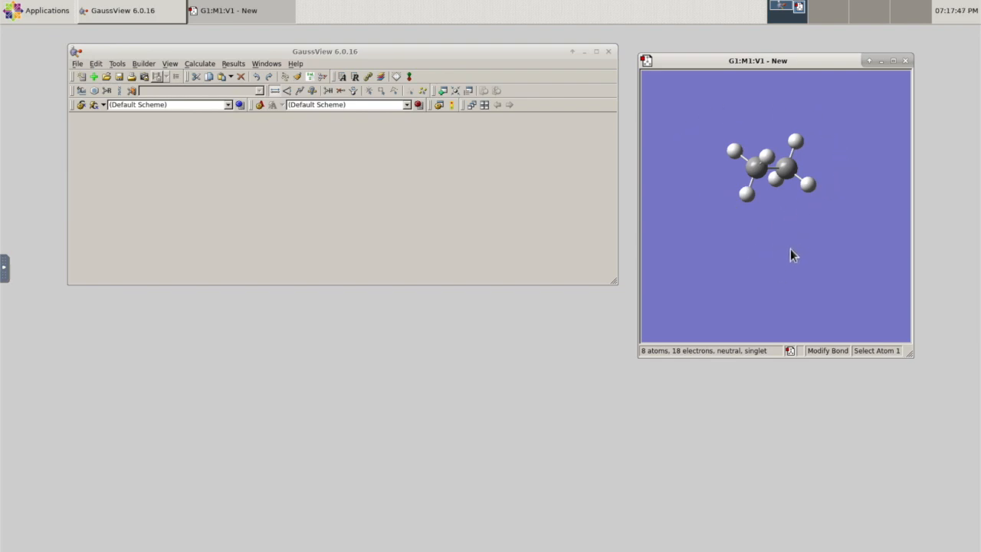
pyautogui.moveTo(785, 254); pyautogui.dragTo(795, 204)
pyautogui.scroll(4, 795, 204)
pyautogui.scroll(-6, 795, 205)
pyautogui.scroll(2, 795, 204)
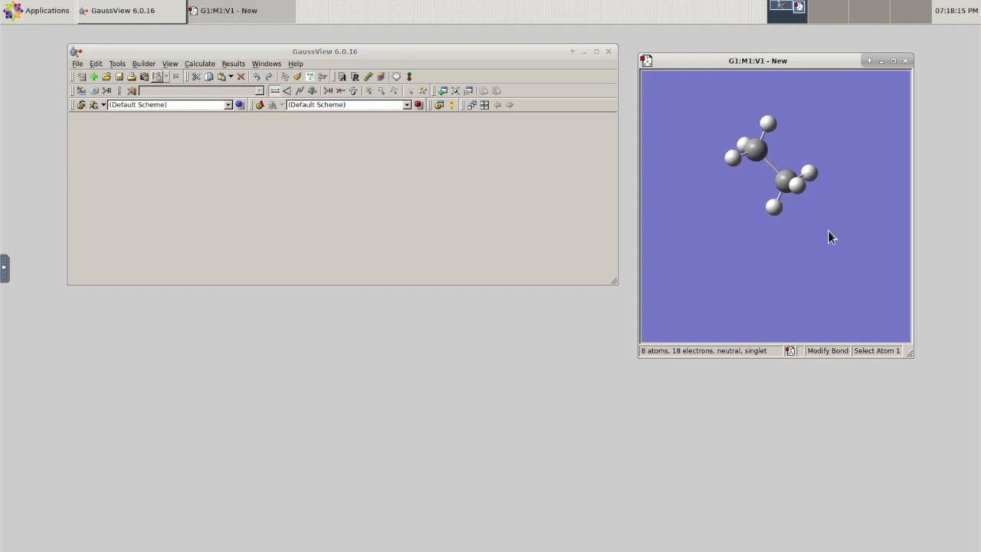
pyautogui.moveTo(828, 233); pyautogui.dragTo(834, 278, button='middle')
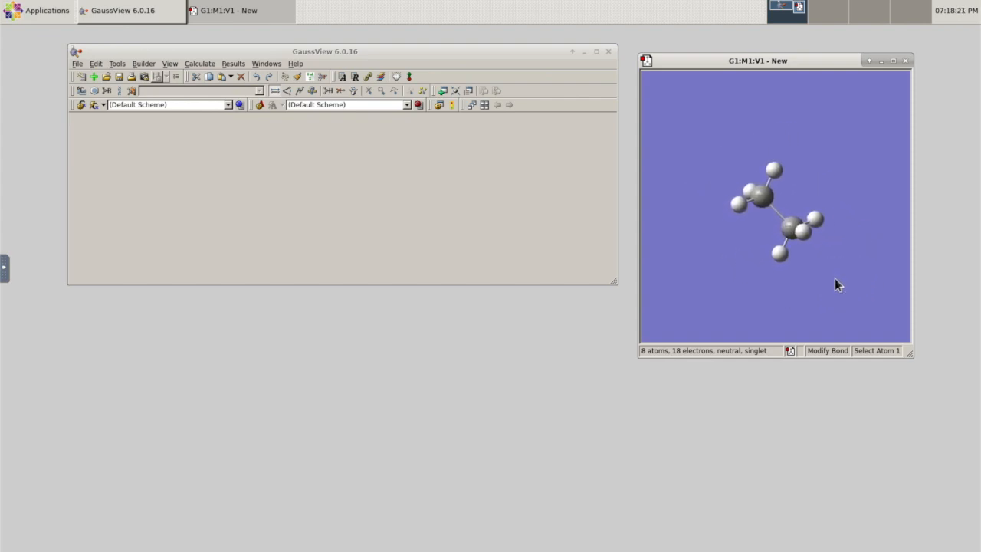
pyautogui.moveTo(813, 184); pyautogui.dragTo(769, 253, button='middle')
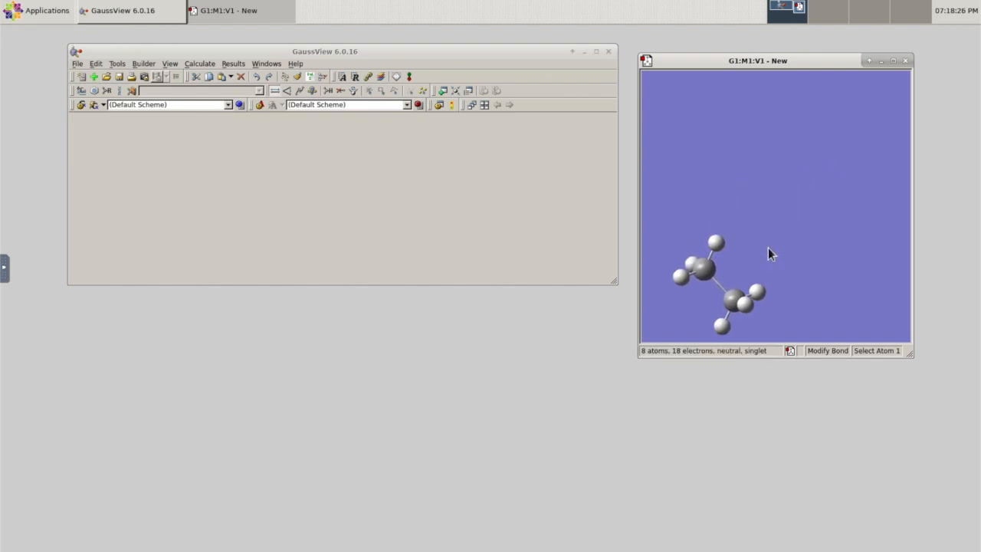
pyautogui.click(454, 91)
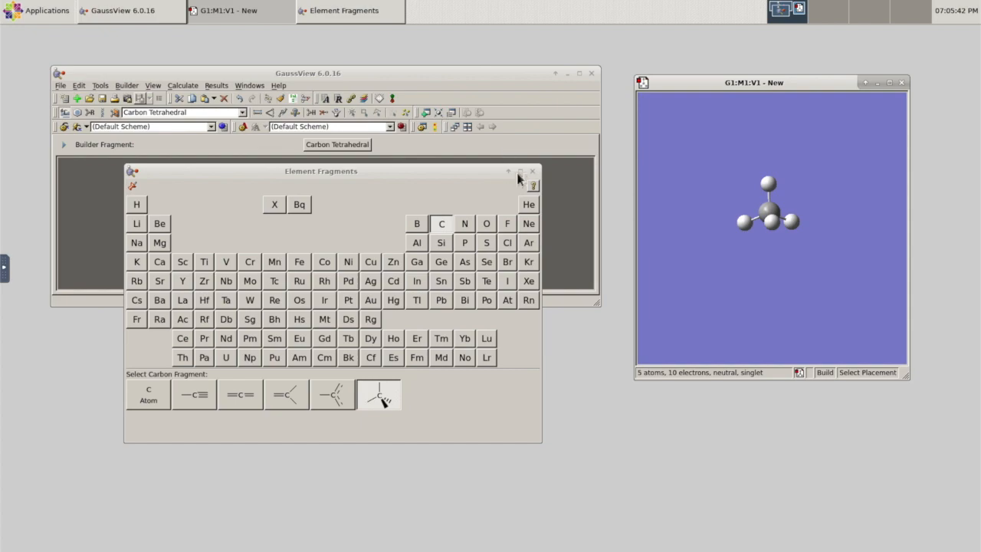
# Close the Element Fragments palette and view the methane molecule from another angle
pyautogui.click(532, 170)
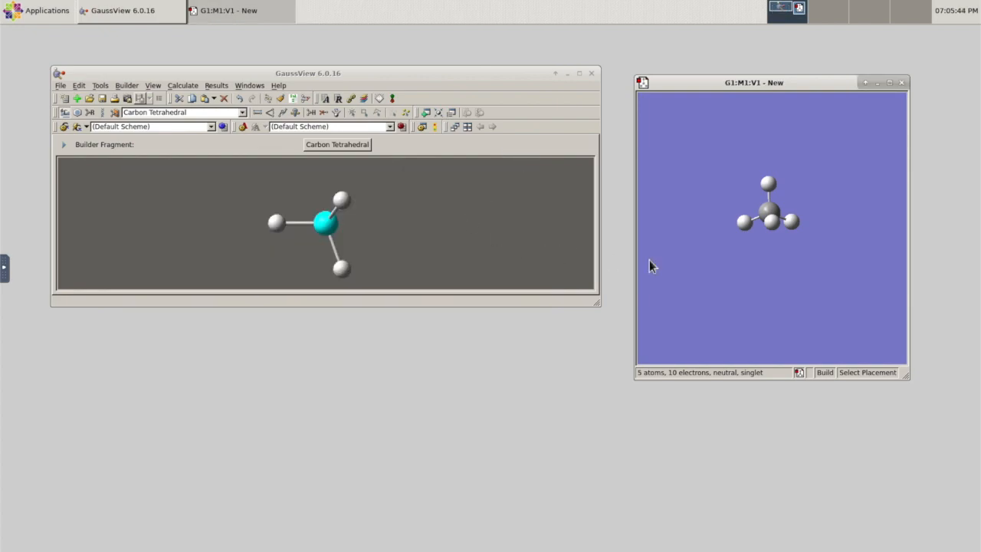
pyautogui.moveTo(749, 277); pyautogui.dragTo(801, 290)
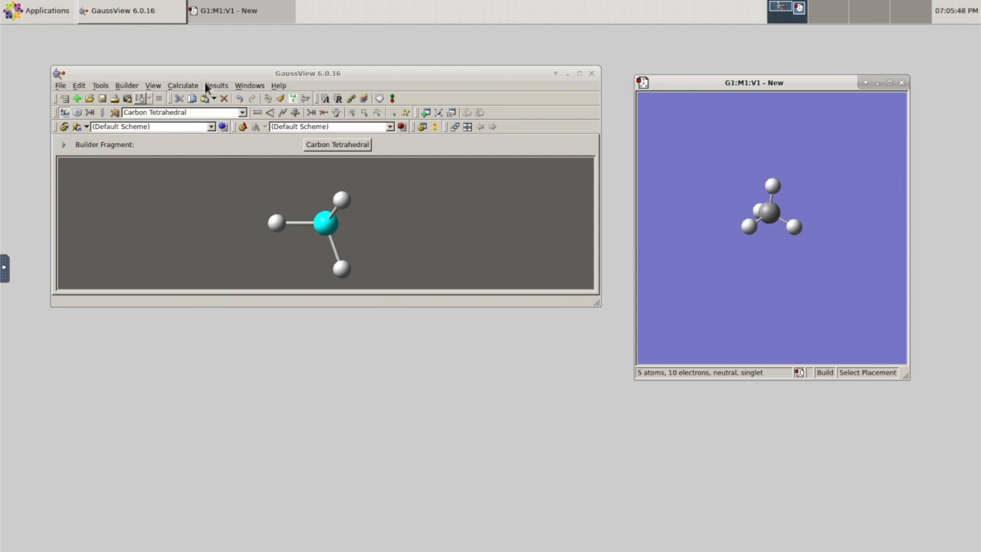
pyautogui.click(123, 73)
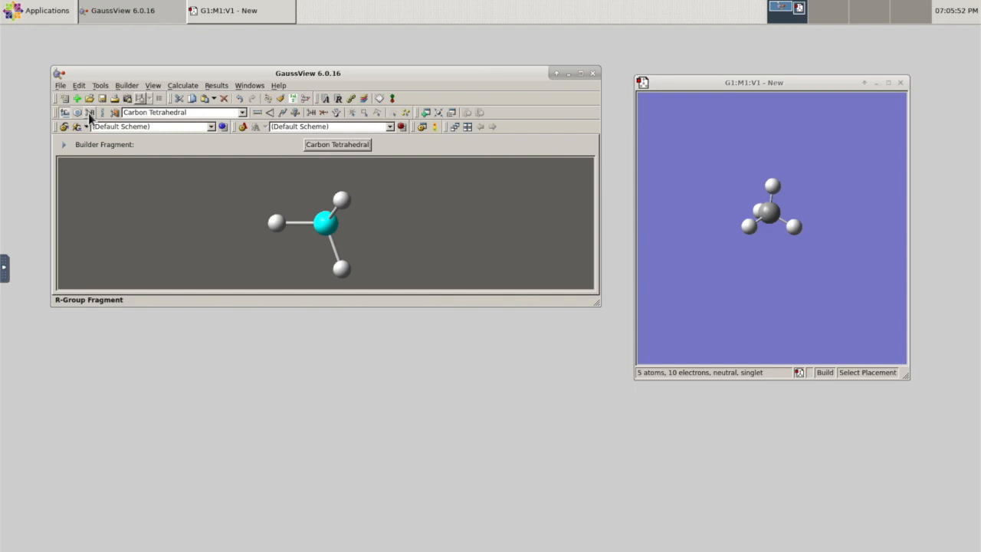
# Open the Modify Bond settings for methane's carbon and upper hydrogen, and place the dialog clear of the molecule
pyautogui.click(257, 115)
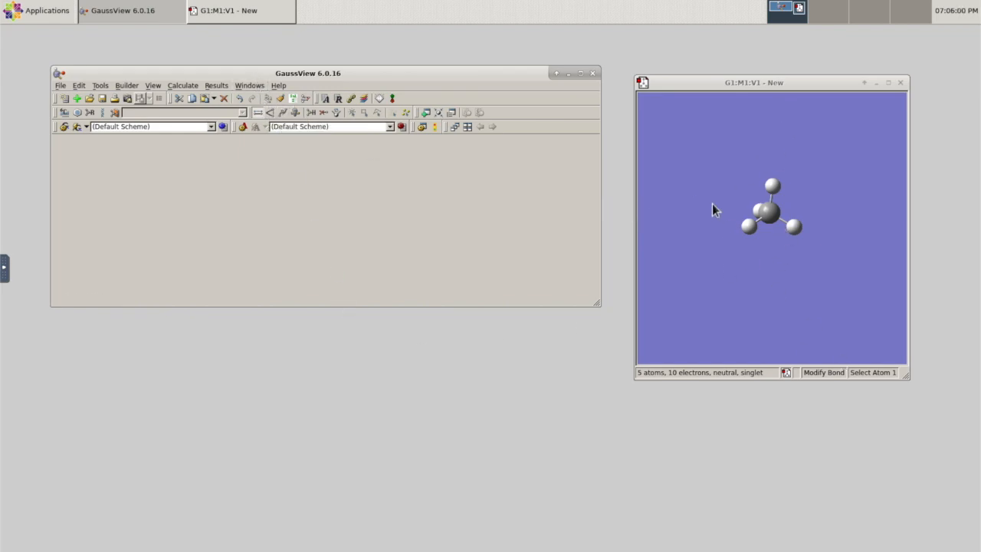
pyautogui.click(764, 319)
pyautogui.moveTo(764, 318); pyautogui.dragTo(814, 325)
pyautogui.click(768, 210)
pyautogui.click(768, 188)
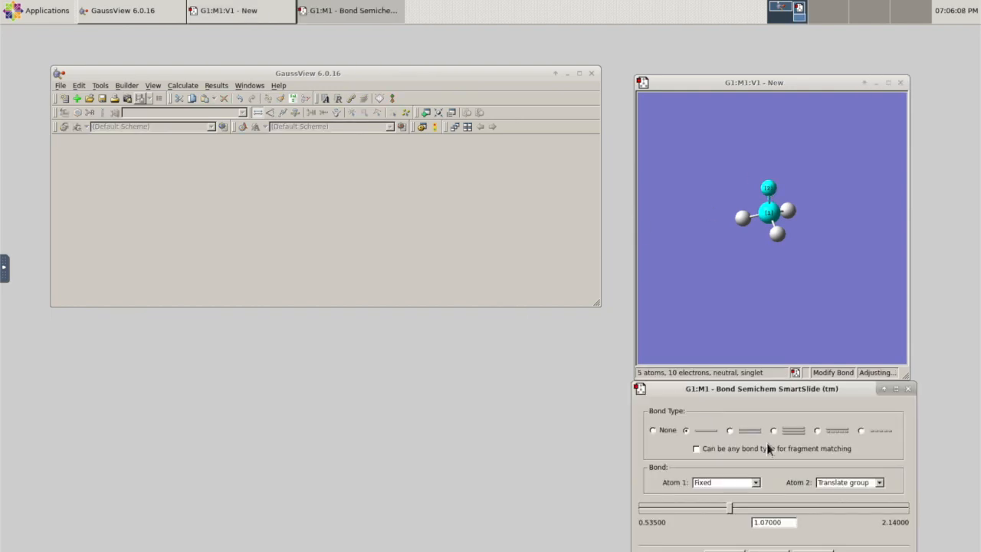
pyautogui.moveTo(699, 392); pyautogui.dragTo(370, 253)
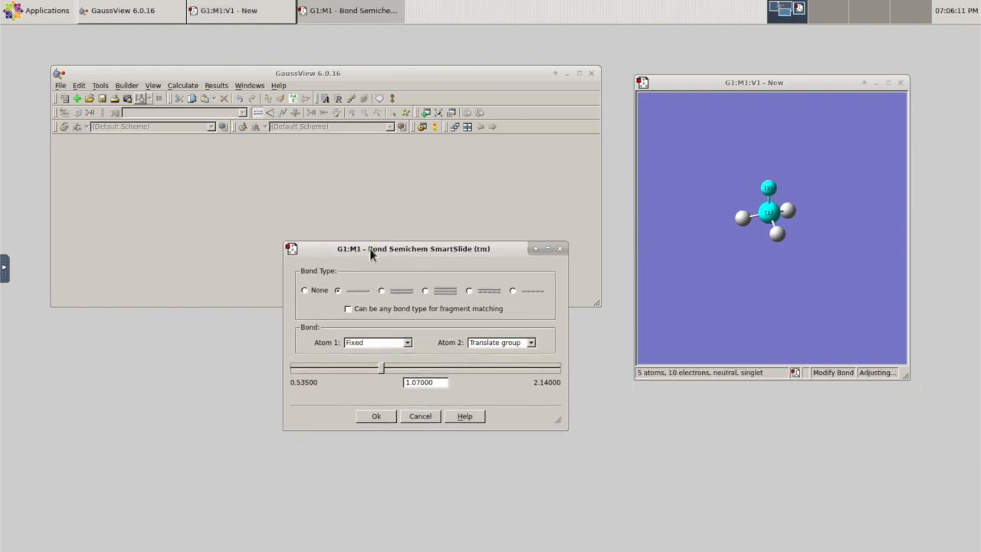
# Try the no-bond, double and triple bond types on the selected carbon–hydrogen pair, and return it to a single bond
pyautogui.click(305, 291)
pyautogui.click(381, 291)
pyautogui.click(426, 290)
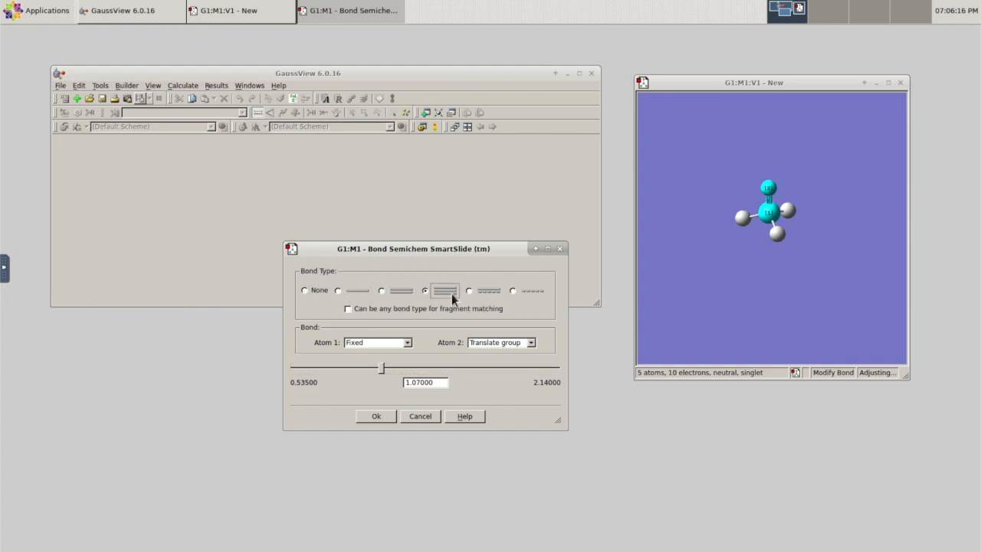
pyautogui.click(305, 291)
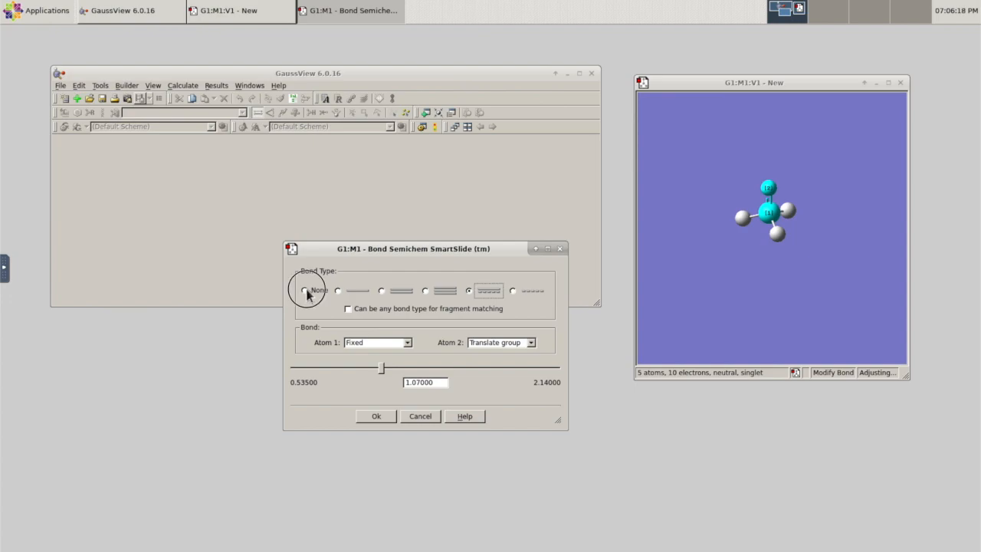
pyautogui.click(337, 292)
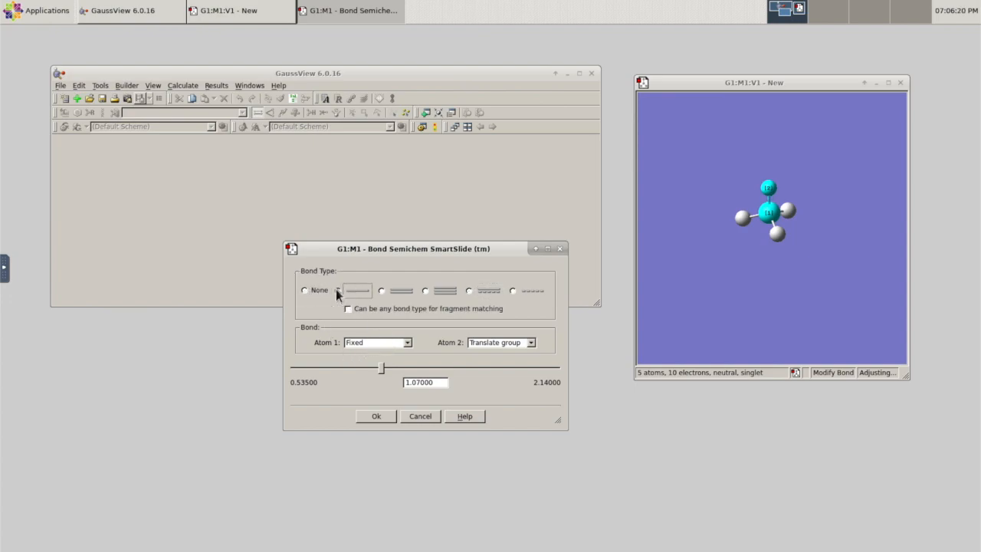
# Stretch the selected carbon–hydrogen bond to a length of about 1.49 and examine it from several angles
pyautogui.moveTo(381, 367); pyautogui.dragTo(451, 396)
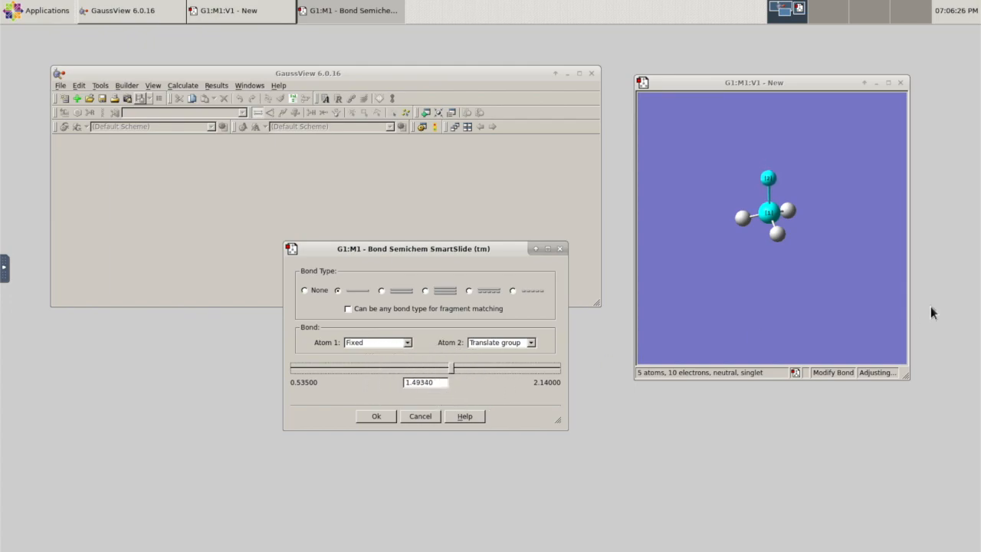
pyautogui.moveTo(804, 304)
pyautogui.mouseDown()
pyautogui.moveTo(843, 280)
pyautogui.moveTo(812, 289)
pyautogui.moveTo(811, 307)
pyautogui.mouseUp()
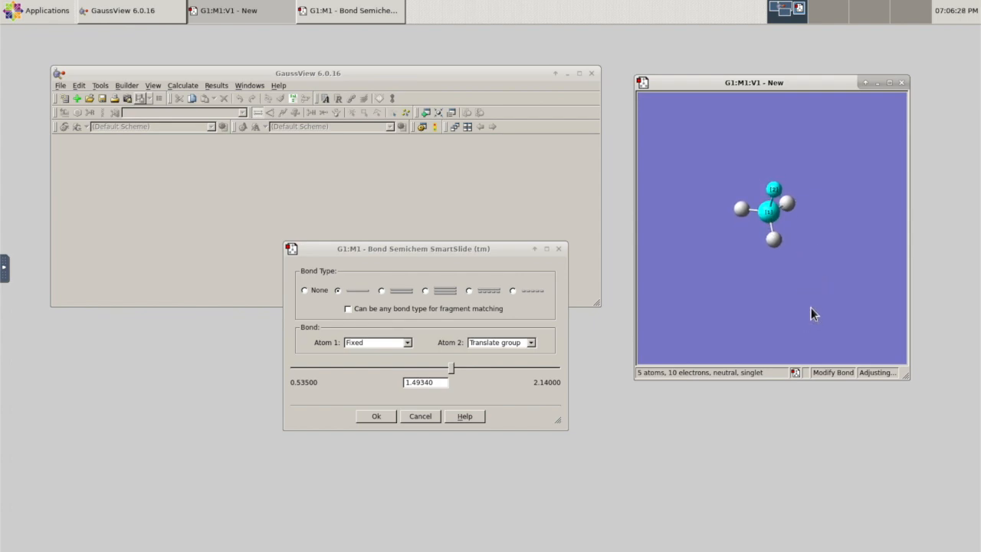
pyautogui.moveTo(772, 192); pyautogui.dragTo(854, 245)
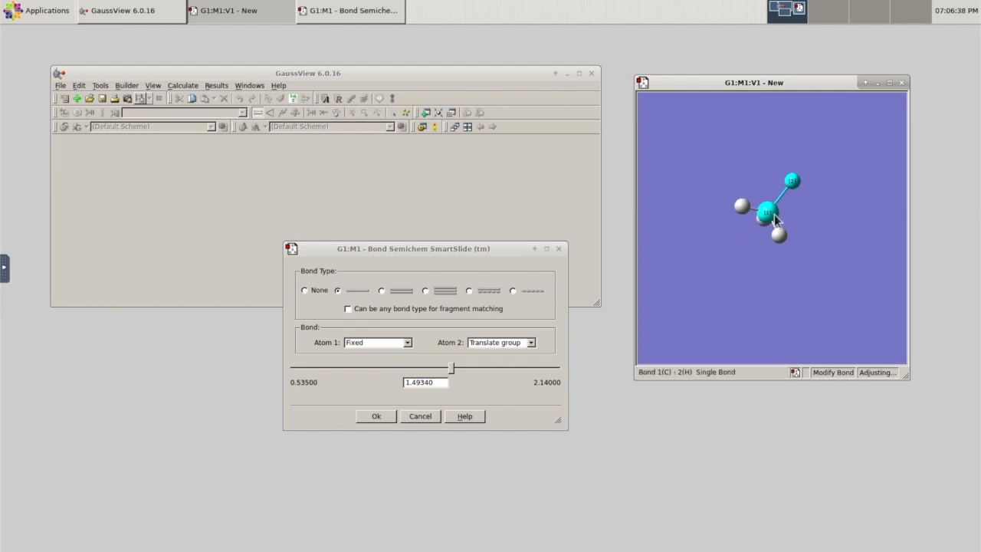
# Try a triple bond between the carbon and the selected hydrogen, and revert it to a single bond
pyautogui.click(424, 292)
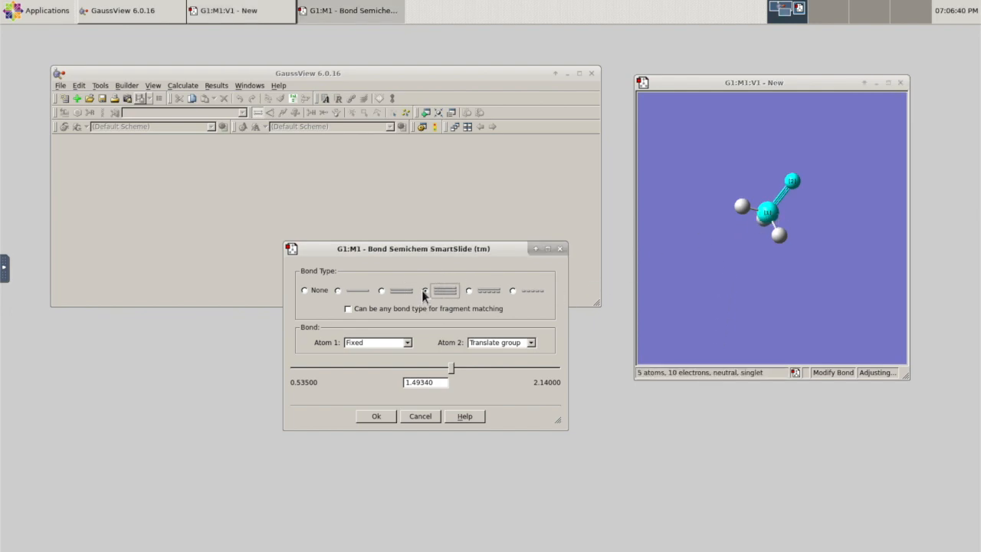
pyautogui.moveTo(813, 212)
pyautogui.mouseDown()
pyautogui.moveTo(828, 202)
pyautogui.moveTo(799, 195)
pyautogui.moveTo(804, 187)
pyautogui.moveTo(812, 210)
pyautogui.moveTo(799, 199)
pyautogui.moveTo(809, 197)
pyautogui.mouseUp()
pyautogui.click(338, 291)
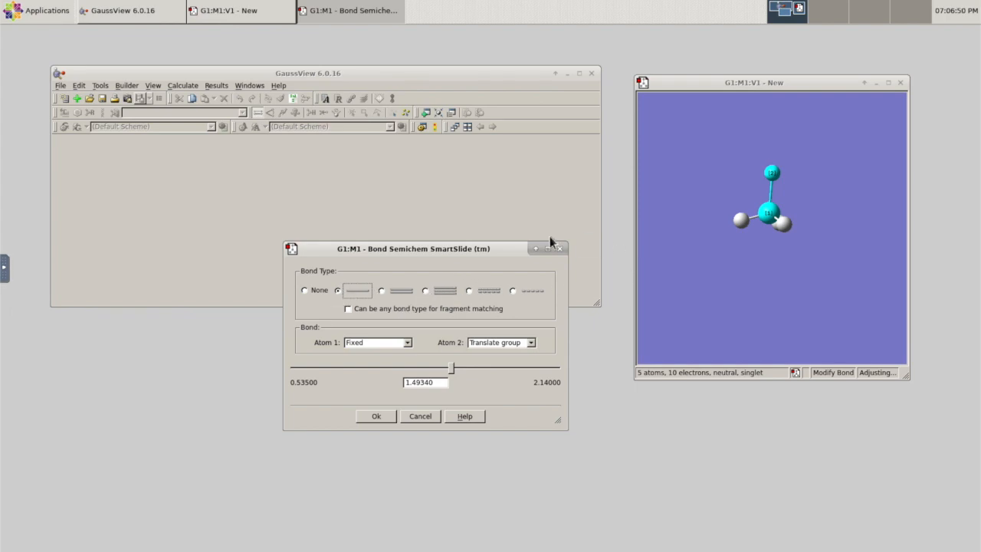
# Shorten the selected carbon–hydrogen bond to a length of about 1.24 and readjust it slightly
pyautogui.moveTo(452, 369); pyautogui.dragTo(412, 373)
pyautogui.moveTo(813, 272); pyautogui.dragTo(783, 285)
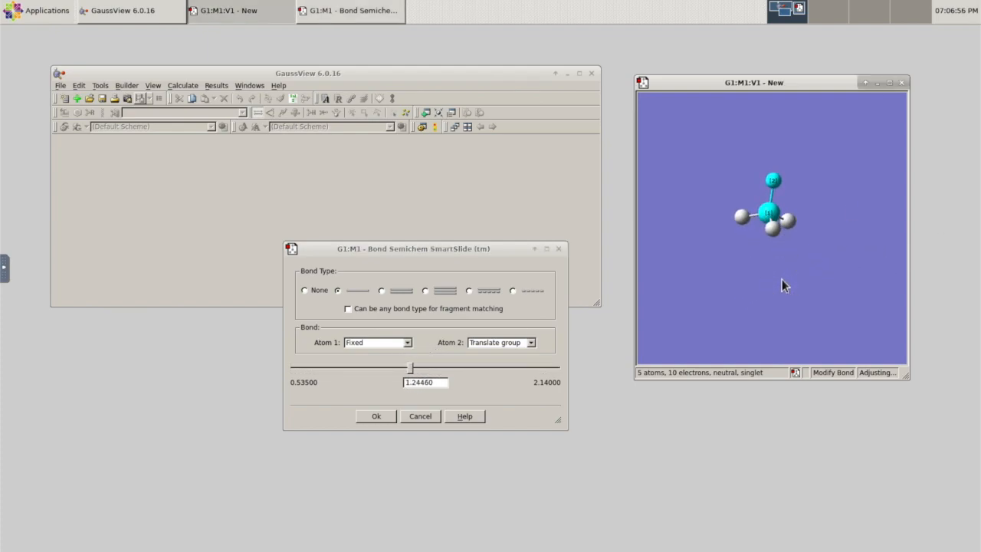
pyautogui.moveTo(411, 374)
pyautogui.mouseDown()
pyautogui.moveTo(400, 367)
pyautogui.moveTo(436, 376)
pyautogui.moveTo(352, 373)
pyautogui.moveTo(489, 375)
pyautogui.moveTo(419, 383)
pyautogui.mouseUp()
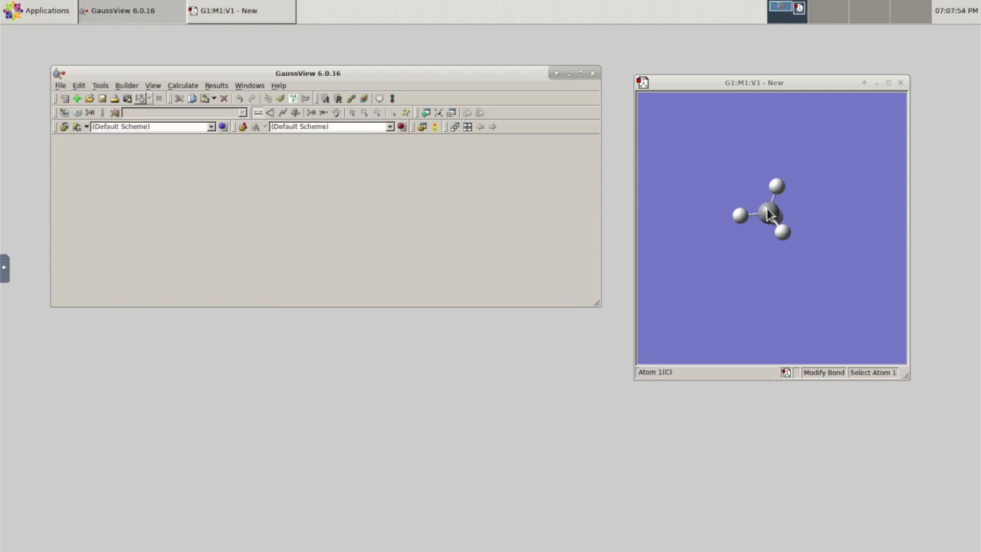
# Inspect the bond settings between the carbon and the upper hydrogen, and dismiss them
pyautogui.click(768, 213)
pyautogui.click(776, 187)
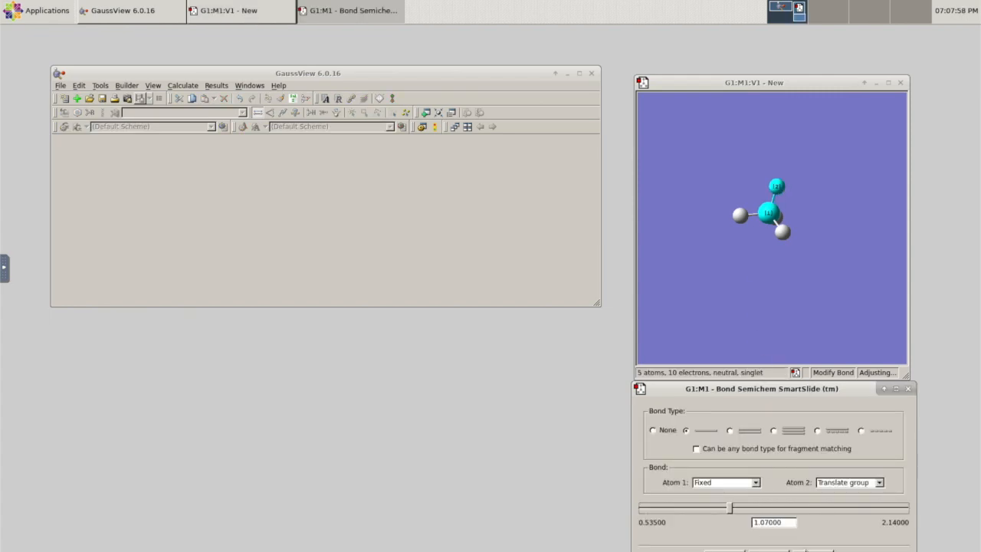
pyautogui.click(909, 390)
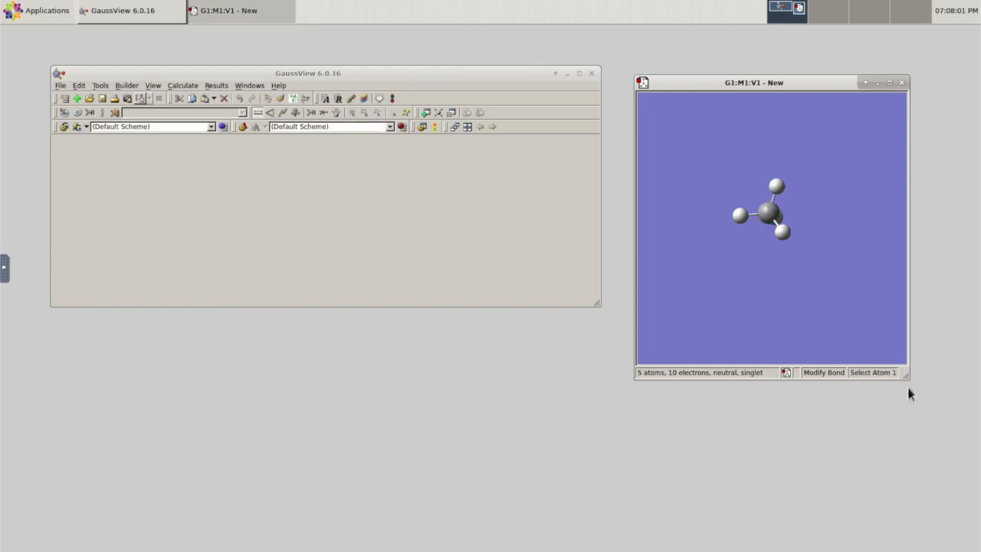
# Inspect the Modify Angle settings for a hydrogen–carbon–hydrogen angle in methane, view the selected atoms from several sides, and dismiss the settings
pyautogui.click(352, 265)
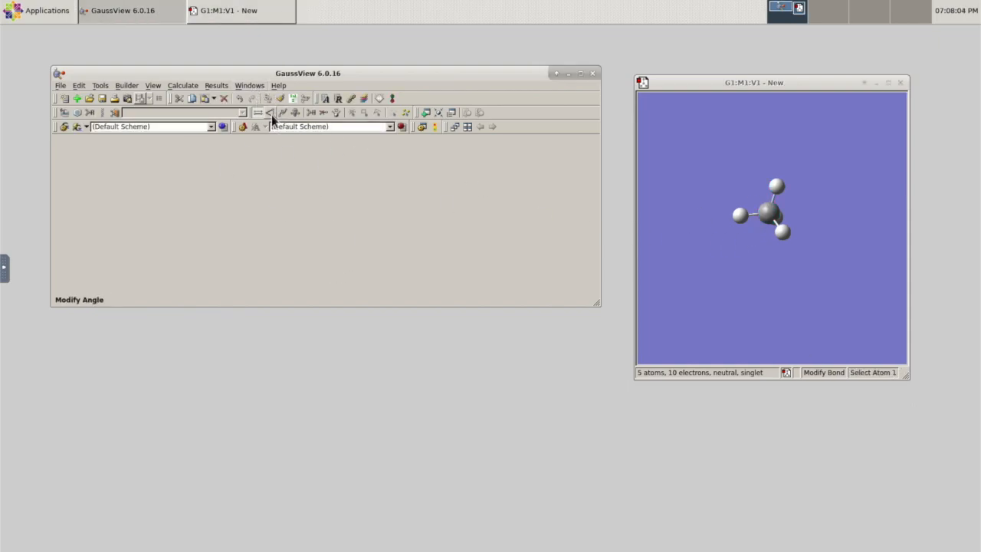
pyautogui.click(269, 112)
pyautogui.moveTo(698, 273); pyautogui.dragTo(720, 294)
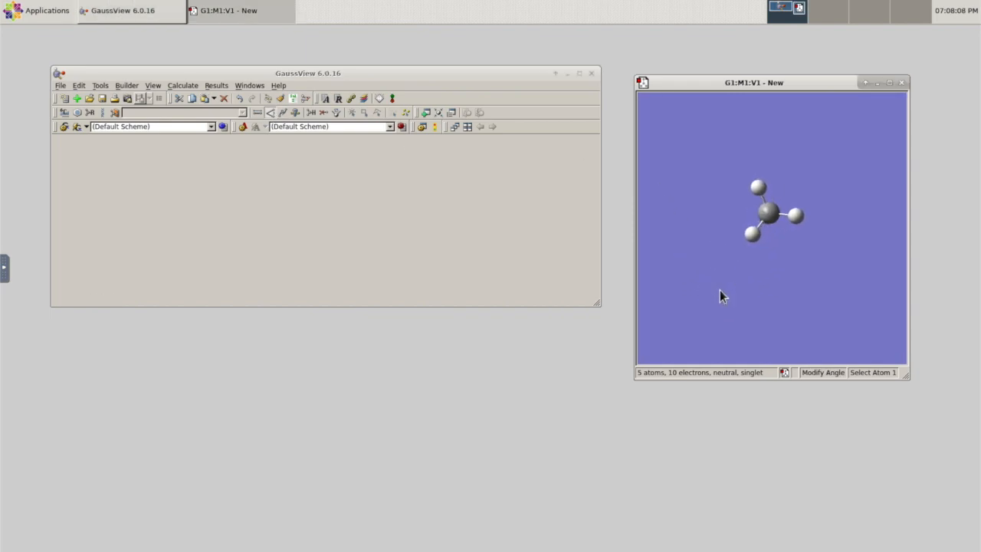
pyautogui.click(754, 236)
pyautogui.click(760, 193)
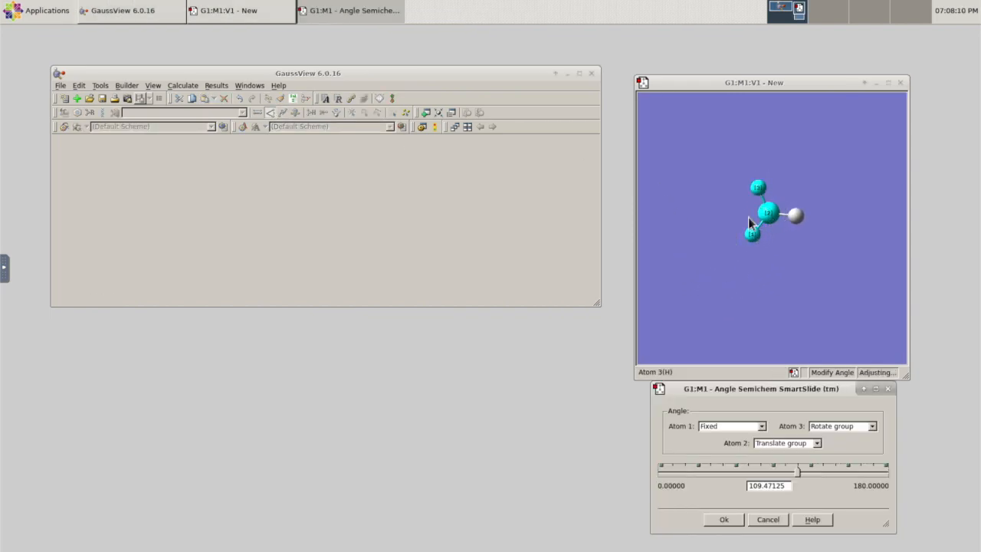
pyautogui.moveTo(756, 394); pyautogui.dragTo(437, 332)
pyautogui.moveTo(756, 300); pyautogui.dragTo(790, 212)
pyautogui.moveTo(819, 252)
pyautogui.mouseDown()
pyautogui.moveTo(760, 250)
pyautogui.moveTo(756, 287)
pyautogui.moveTo(826, 279)
pyautogui.moveTo(783, 315)
pyautogui.moveTo(777, 258)
pyautogui.moveTo(803, 253)
pyautogui.mouseUp()
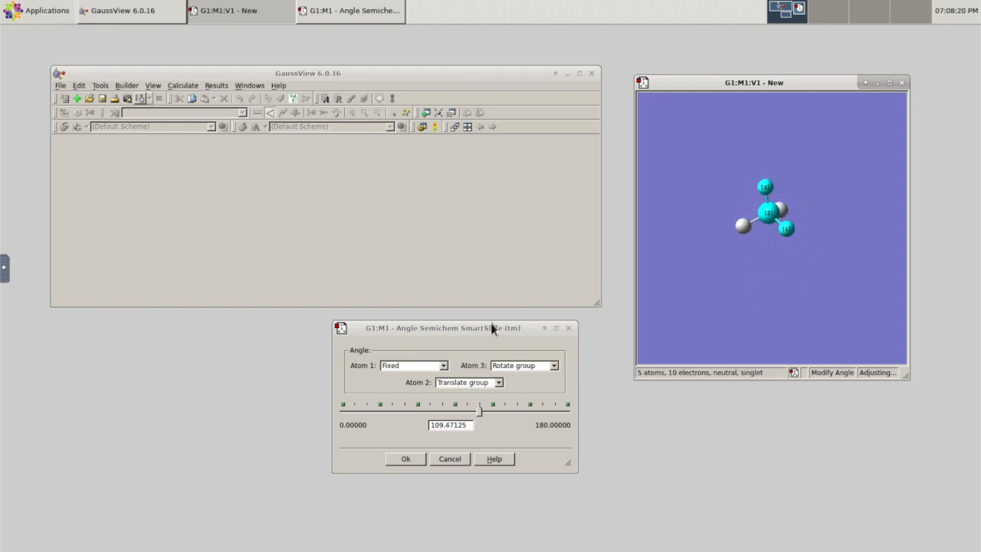
pyautogui.click(568, 328)
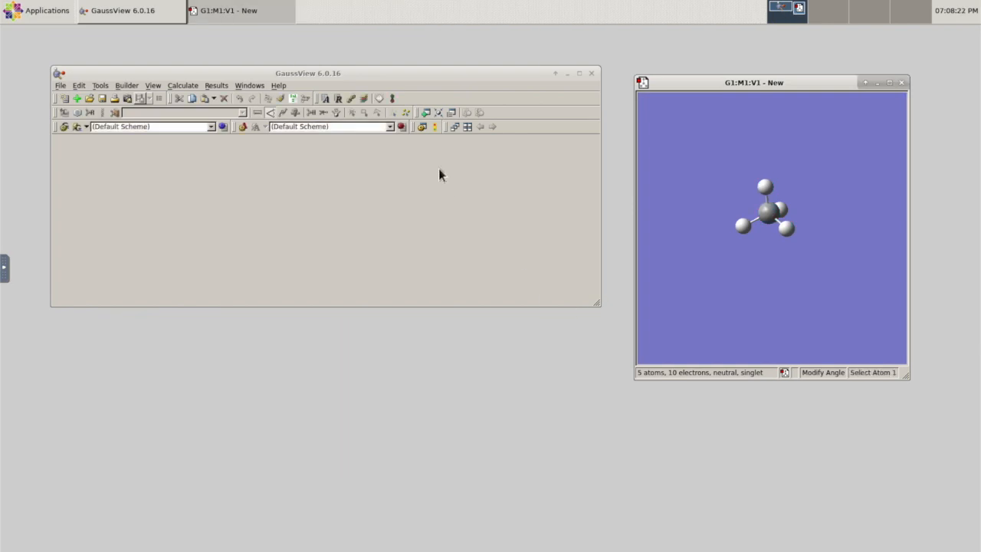
# Place two more tetrahedral carbon fragments in empty space in the molecule window, on either side of the existing methane
pyautogui.click(65, 112)
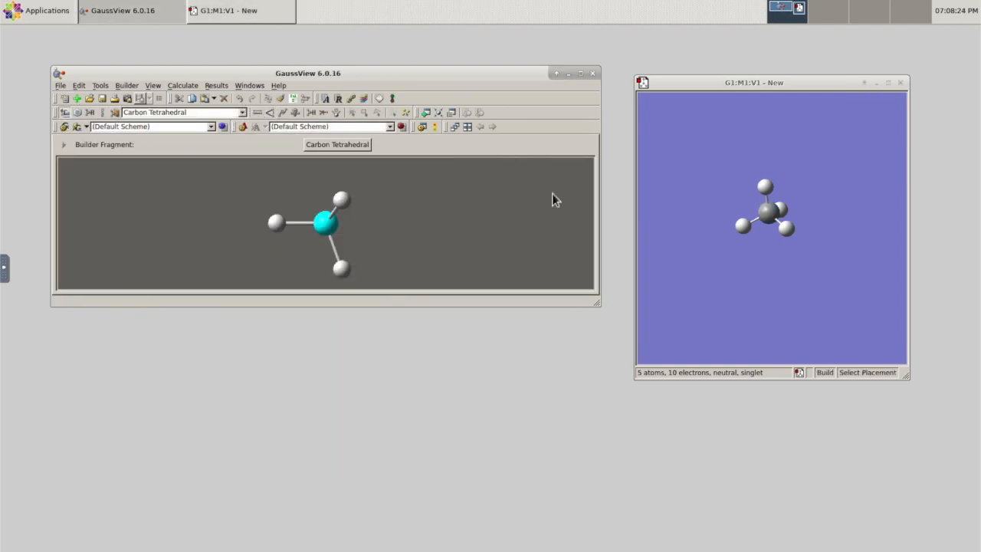
pyautogui.moveTo(779, 268); pyautogui.dragTo(765, 238)
pyautogui.click(688, 158)
pyautogui.click(838, 128)
pyautogui.click(836, 238)
pyautogui.moveTo(837, 237); pyautogui.dragTo(839, 266)
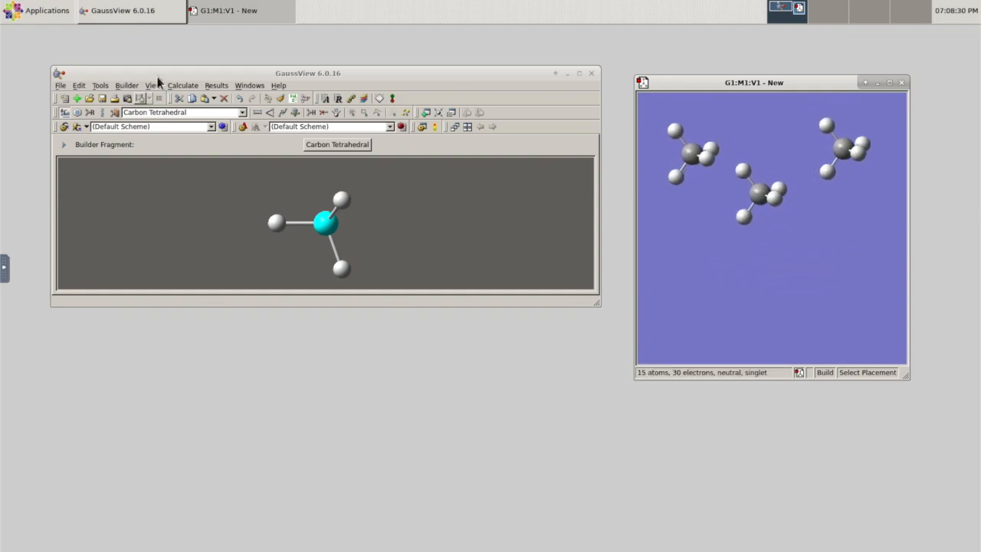
# Try an angle of about 73.8 degrees between the left molecule's carbon and two hydrogens of the right molecule, and dismiss the angle settings
pyautogui.click(269, 112)
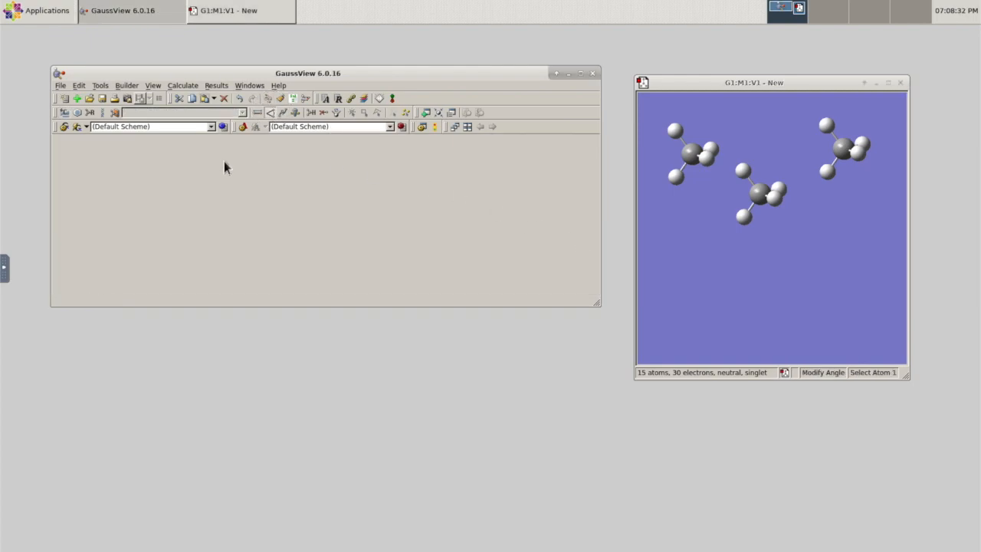
pyautogui.moveTo(804, 269); pyautogui.dragTo(782, 225)
pyautogui.click(688, 158)
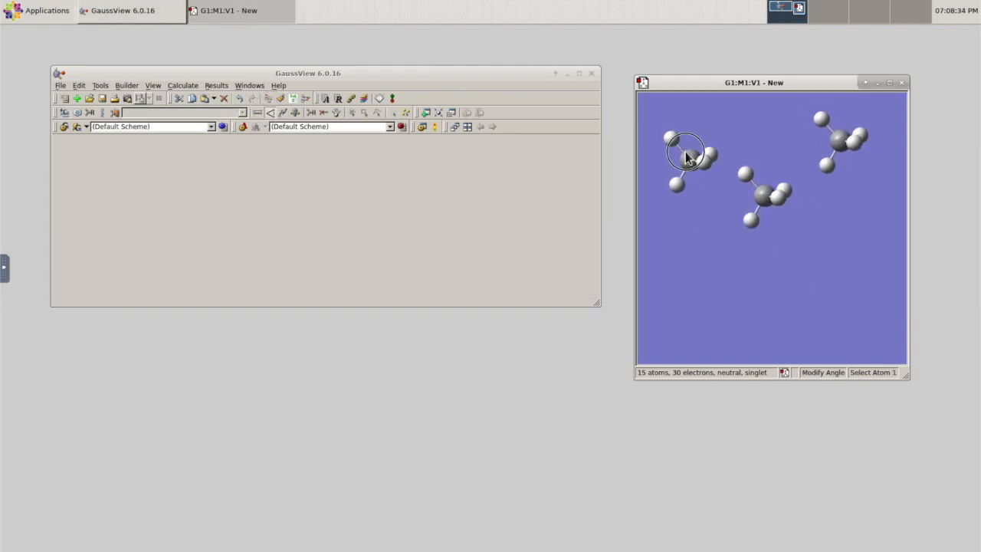
pyautogui.click(859, 135)
pyautogui.click(826, 165)
pyautogui.moveTo(783, 277); pyautogui.dragTo(775, 196)
pyautogui.moveTo(707, 476); pyautogui.dragTo(754, 476)
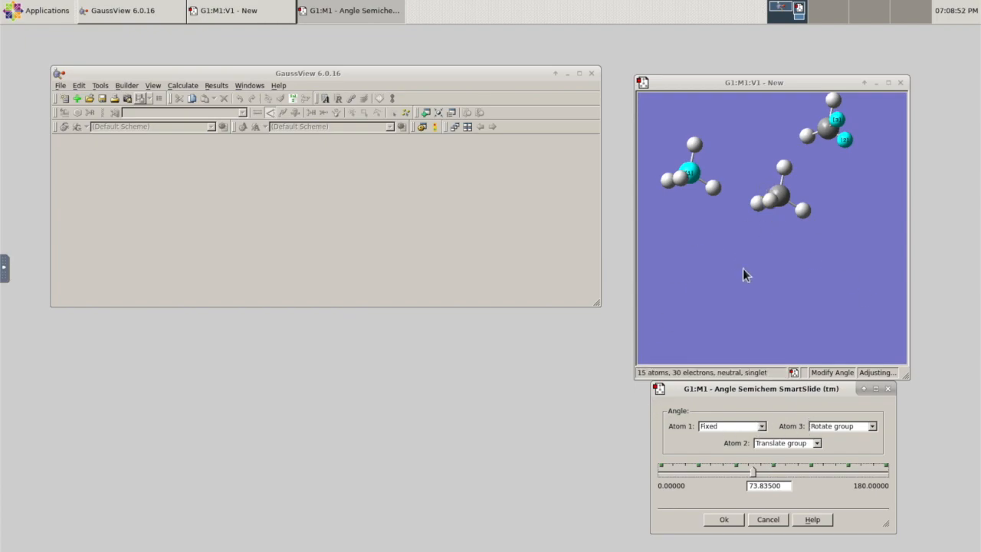
pyautogui.moveTo(836, 301); pyautogui.dragTo(815, 208)
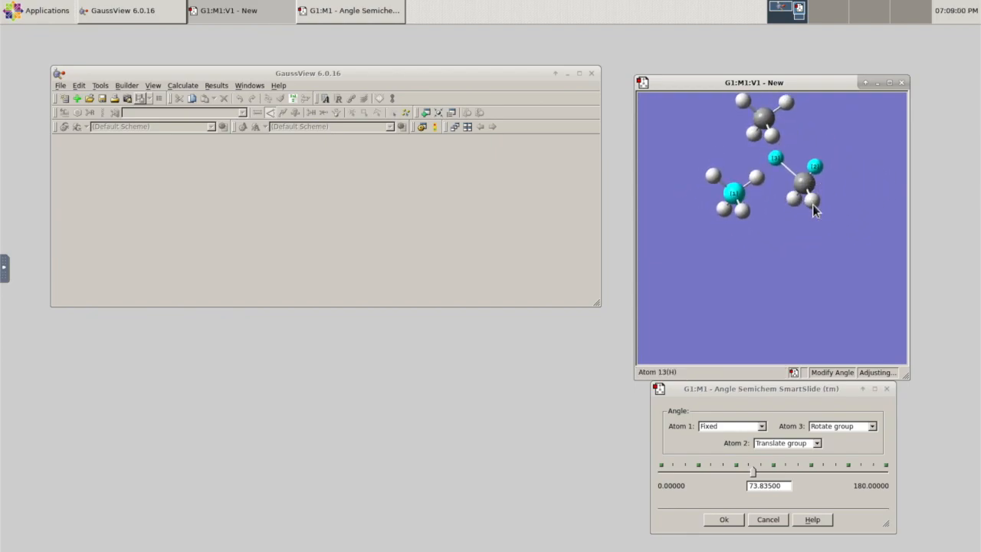
pyautogui.click(887, 389)
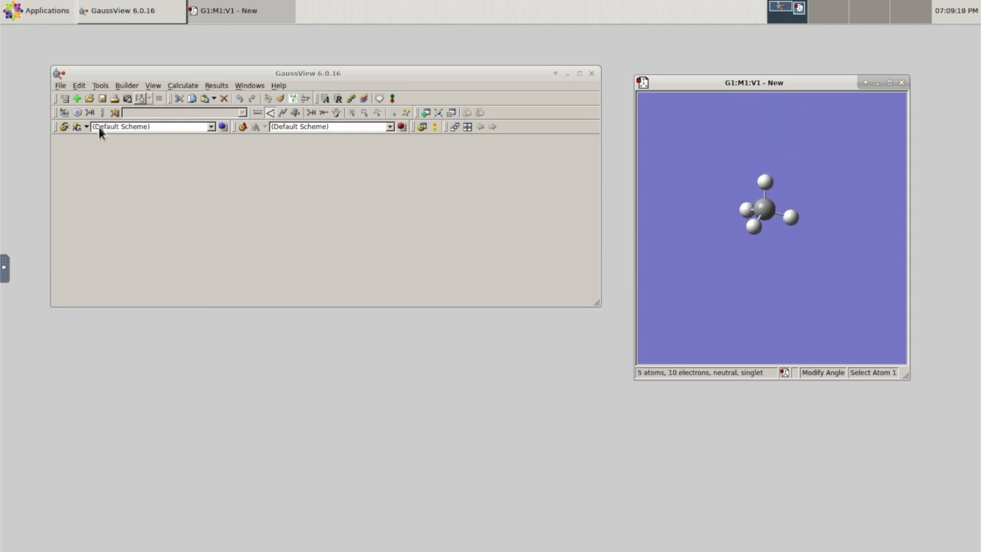
# Return to building with the tetrahedral carbon fragment and make one of its hydrogens the active attachment atom
pyautogui.click(64, 113)
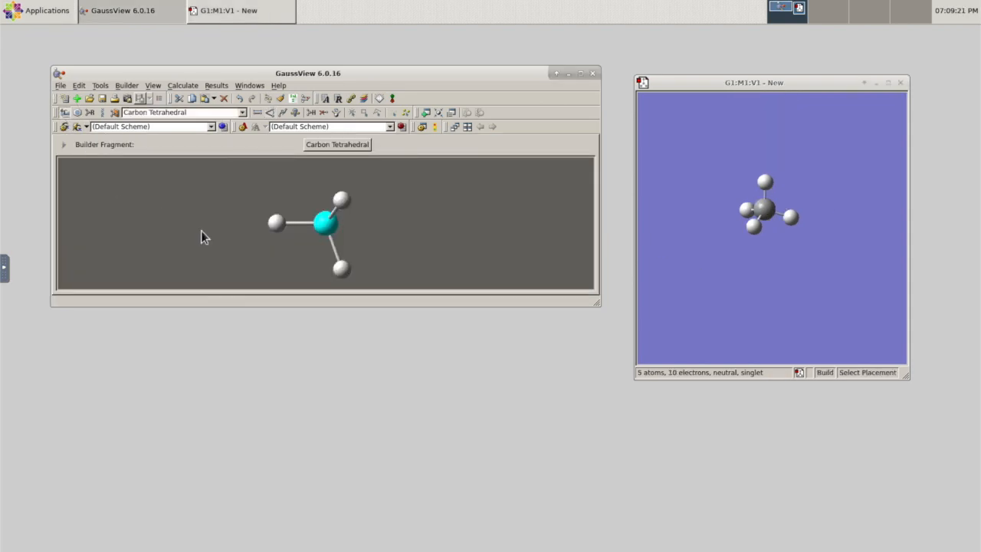
pyautogui.moveTo(402, 207); pyautogui.dragTo(345, 230)
pyautogui.click(326, 187)
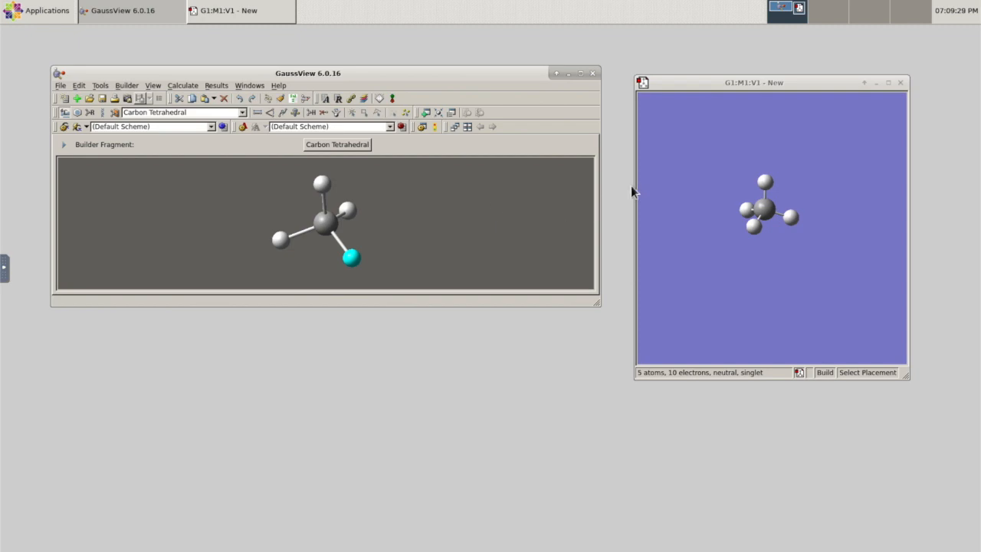
# Place another tetrahedral carbon fragment in the empty space above the methane and undo the placement
pyautogui.click(724, 139)
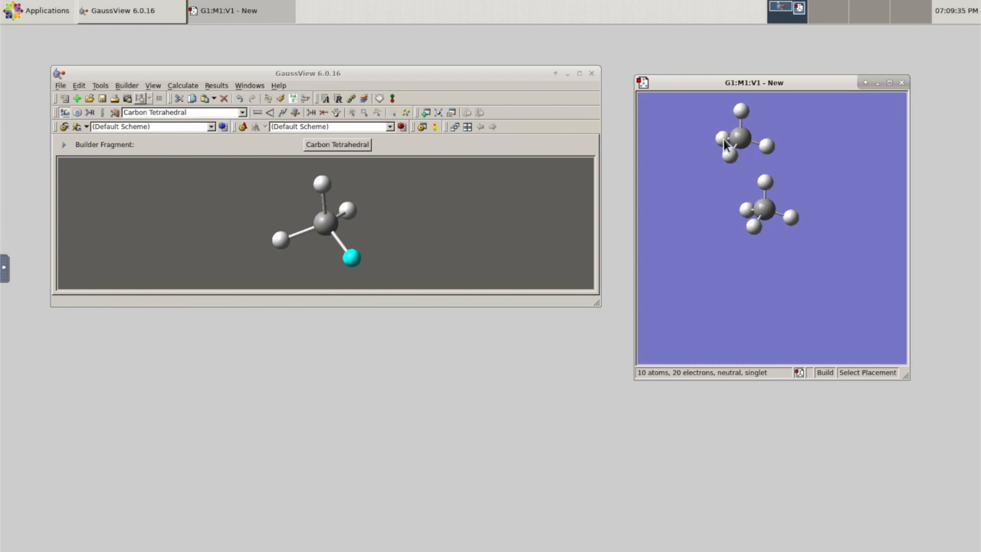
pyautogui.hotkey('ctrl', 'z')
pyautogui.moveTo(794, 158)
pyautogui.mouseDown()
pyautogui.moveTo(784, 146)
pyautogui.moveTo(799, 141)
pyautogui.moveTo(798, 157)
pyautogui.mouseUp()
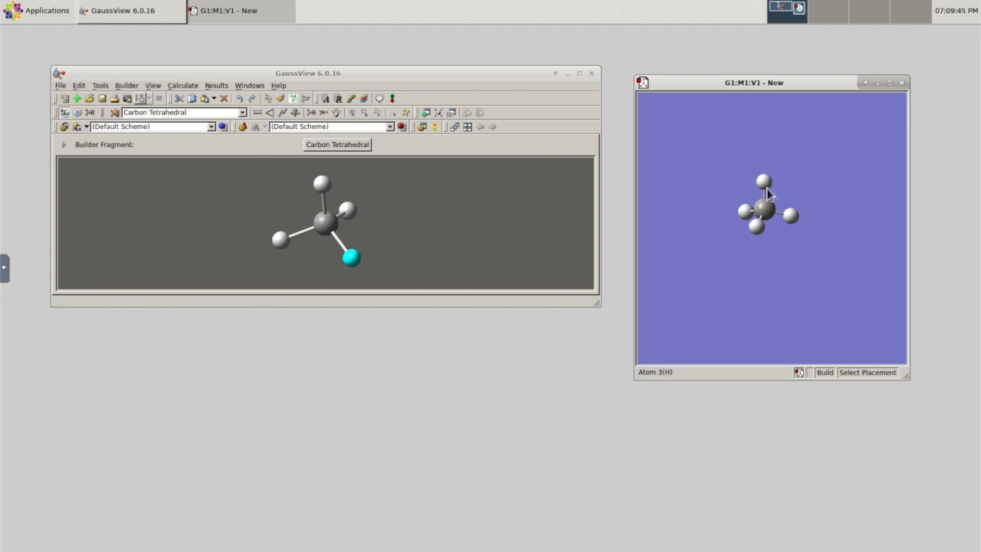
pyautogui.moveTo(805, 260)
pyautogui.mouseDown()
pyautogui.moveTo(773, 243)
pyautogui.moveTo(793, 259)
pyautogui.moveTo(817, 245)
pyautogui.moveTo(823, 258)
pyautogui.moveTo(817, 249)
pyautogui.mouseUp()
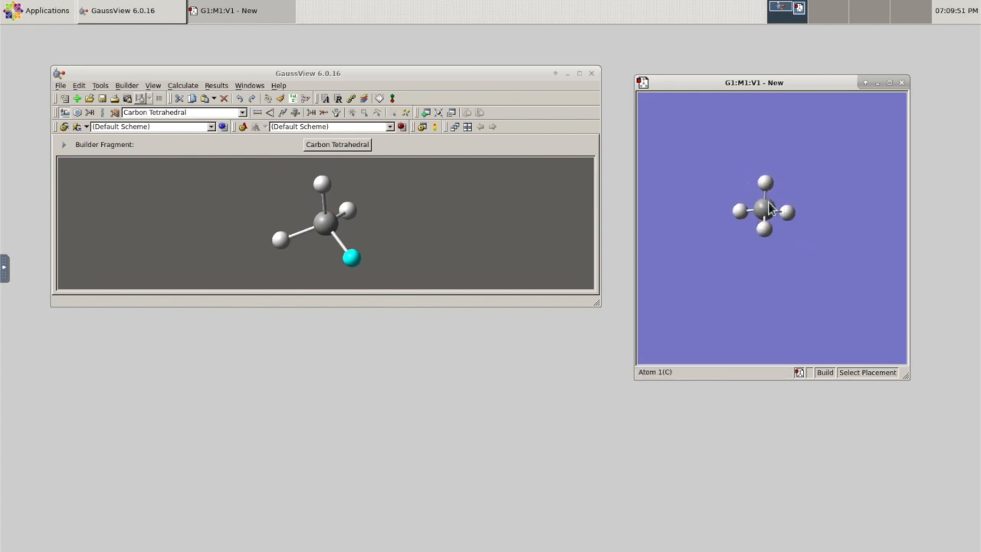
# Try attaching the tetrahedral carbon fragment through its active hydrogen to the methane's uppermost hydrogen, and undo the attachment
pyautogui.moveTo(813, 291)
pyautogui.mouseDown()
pyautogui.moveTo(760, 286)
pyautogui.moveTo(788, 273)
pyautogui.moveTo(794, 295)
pyautogui.mouseUp()
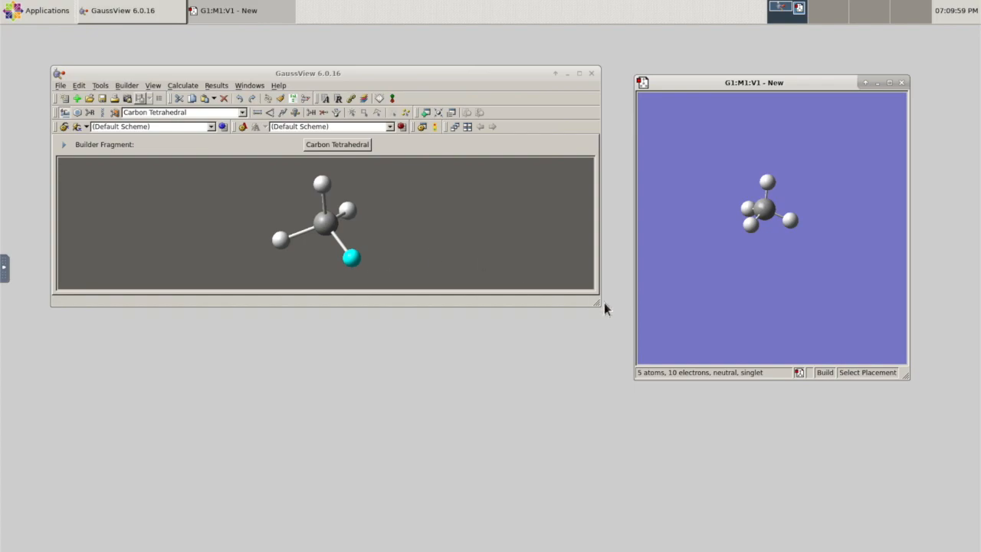
pyautogui.click(767, 183)
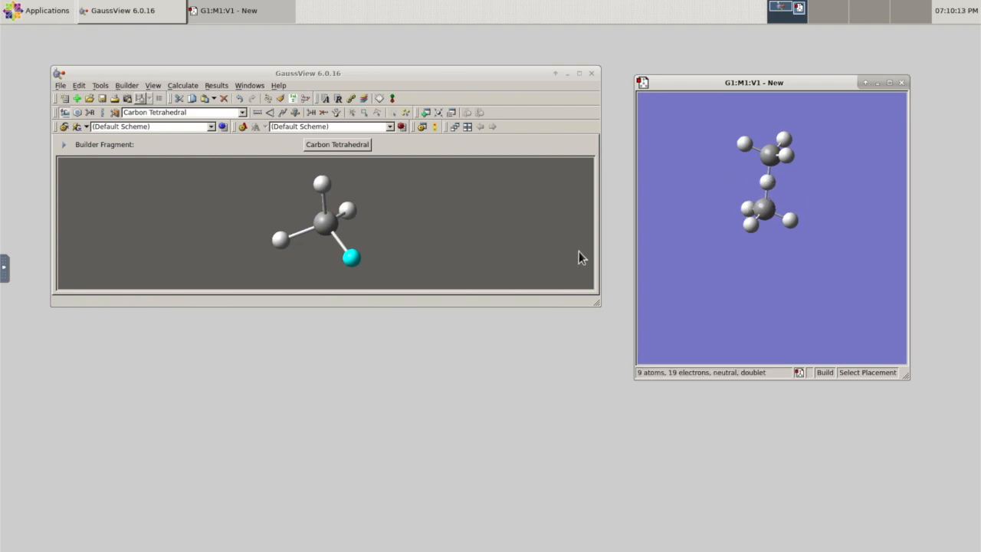
pyautogui.hotkey('ctrl', 'z')
# Make the fragment's carbon the active attachment atom and replace the methane's uppermost hydrogen with the tetrahedral carbon fragment
pyautogui.click(325, 222)
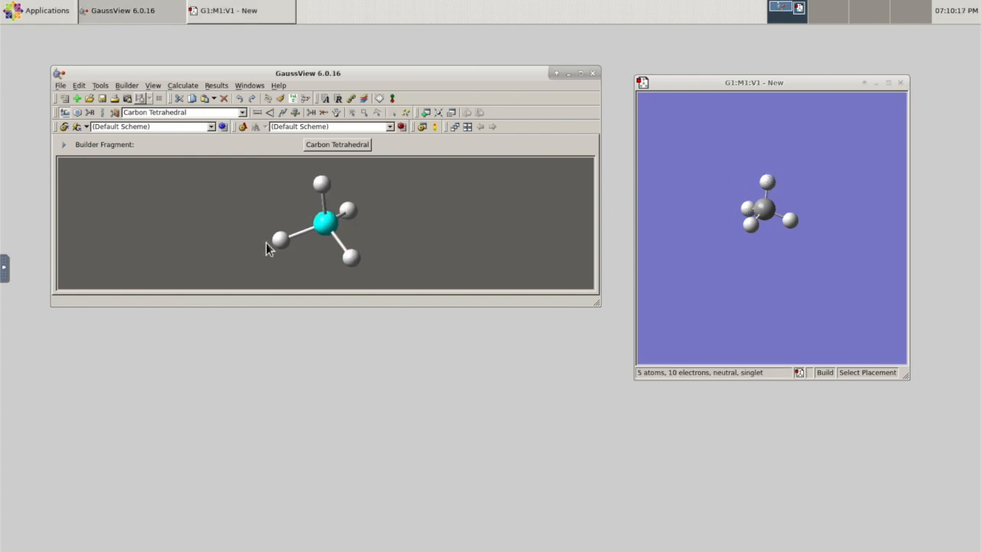
pyautogui.click(767, 182)
pyautogui.moveTo(771, 176); pyautogui.dragTo(827, 178)
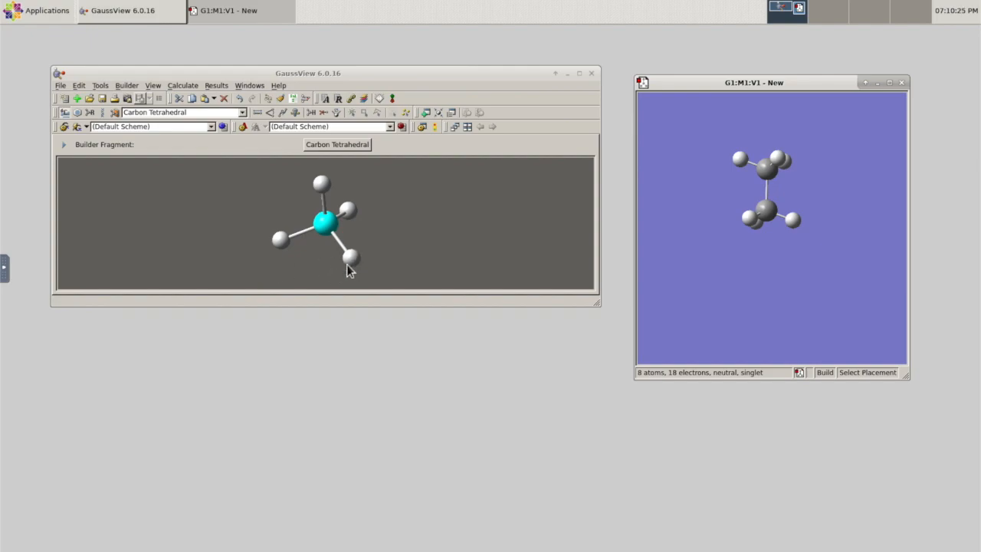
pyautogui.moveTo(793, 263); pyautogui.dragTo(718, 259)
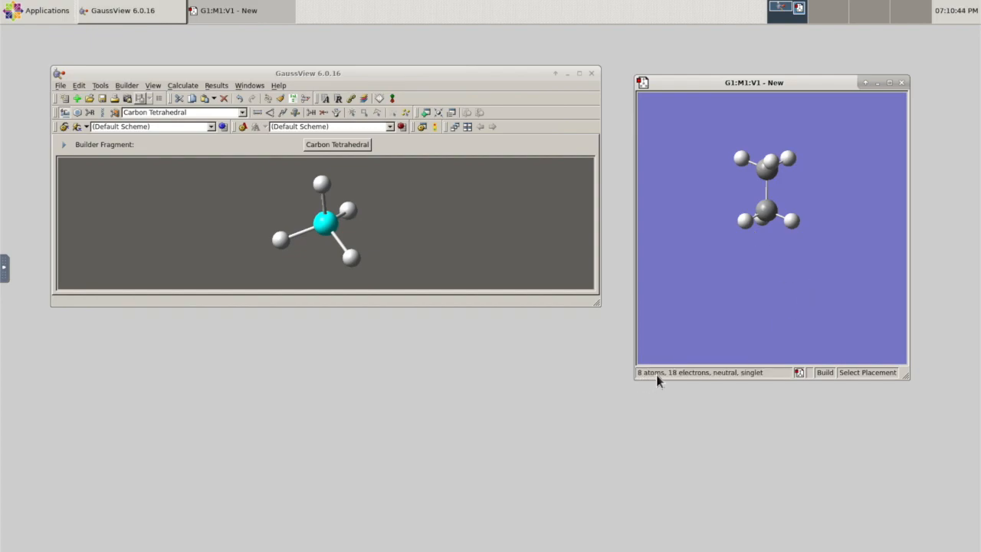
pyautogui.moveTo(820, 268); pyautogui.dragTo(797, 283)
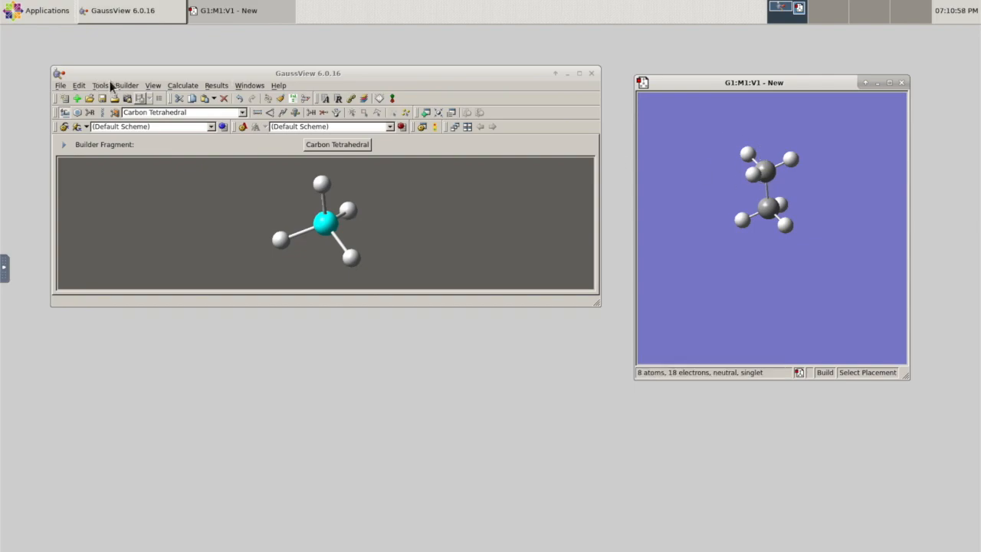
pyautogui.moveTo(796, 85); pyautogui.dragTo(807, 56)
pyautogui.moveTo(828, 158)
pyautogui.mouseDown()
pyautogui.moveTo(790, 138)
pyautogui.moveTo(761, 182)
pyautogui.moveTo(821, 173)
pyautogui.mouseUp()
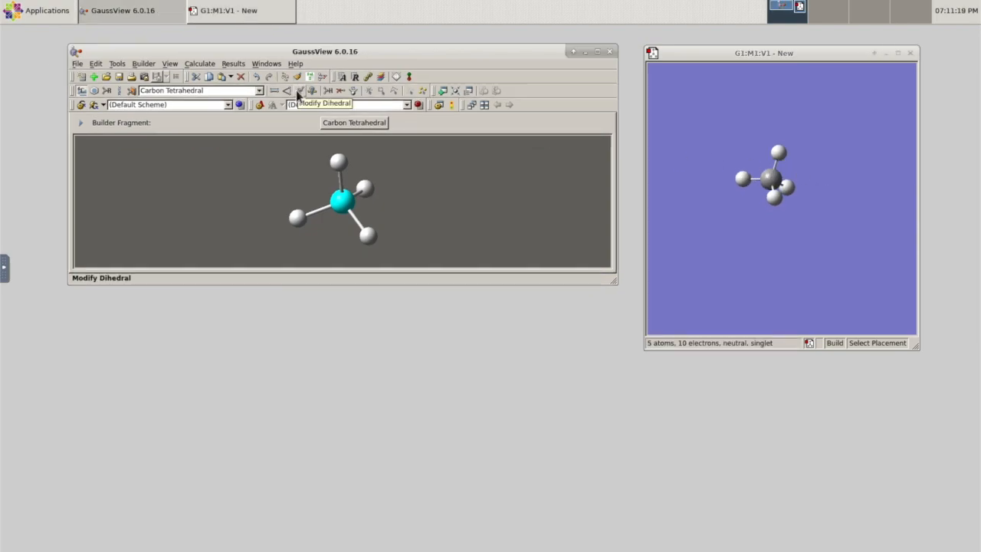
# Return to building and attach the tetrahedral carbon fragment at the methane's uppermost hydrogen to form ethane, viewed along its carbon–carbon bond
pyautogui.click(300, 91)
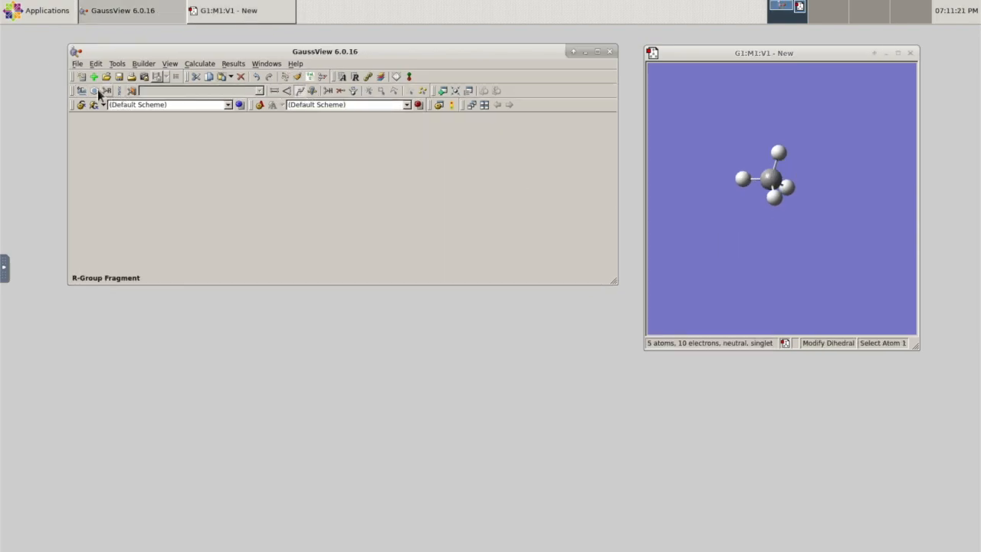
pyautogui.click(81, 91)
pyautogui.click(778, 152)
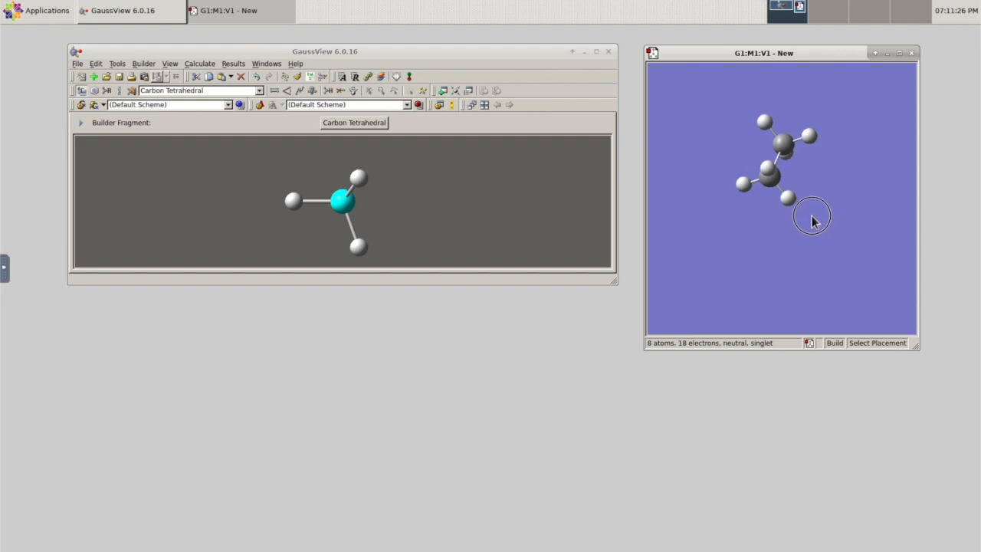
pyautogui.moveTo(813, 219); pyautogui.dragTo(791, 229)
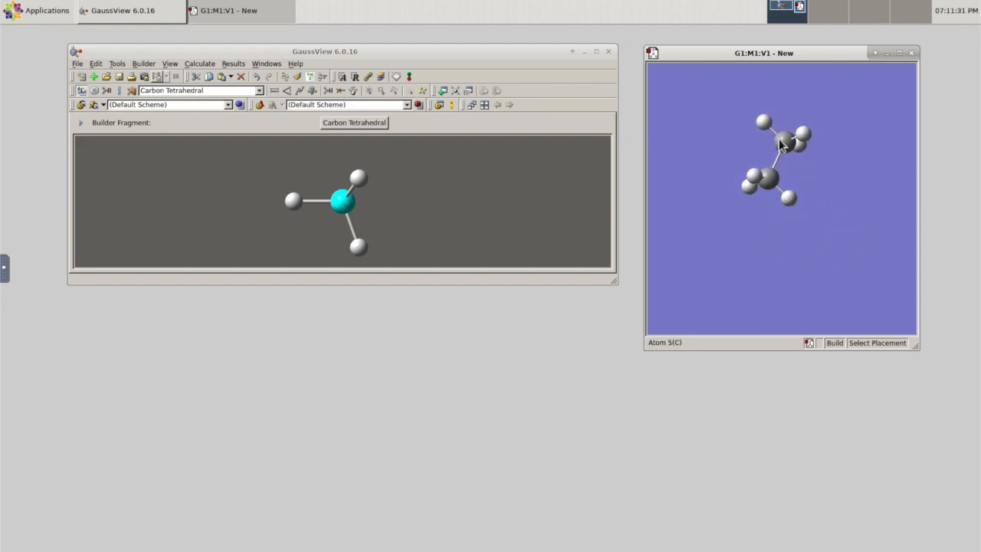
pyautogui.moveTo(842, 184); pyautogui.dragTo(865, 136)
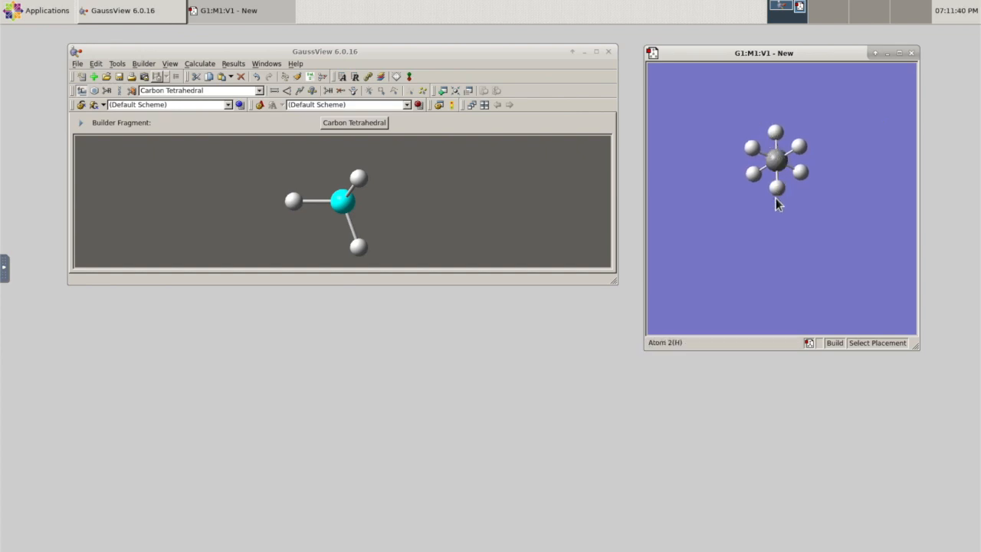
# Open the dihedral settings for a hydrogen, the two carbons and the opposite hydrogen of the ethane, and examine it from several angles
pyautogui.click(300, 91)
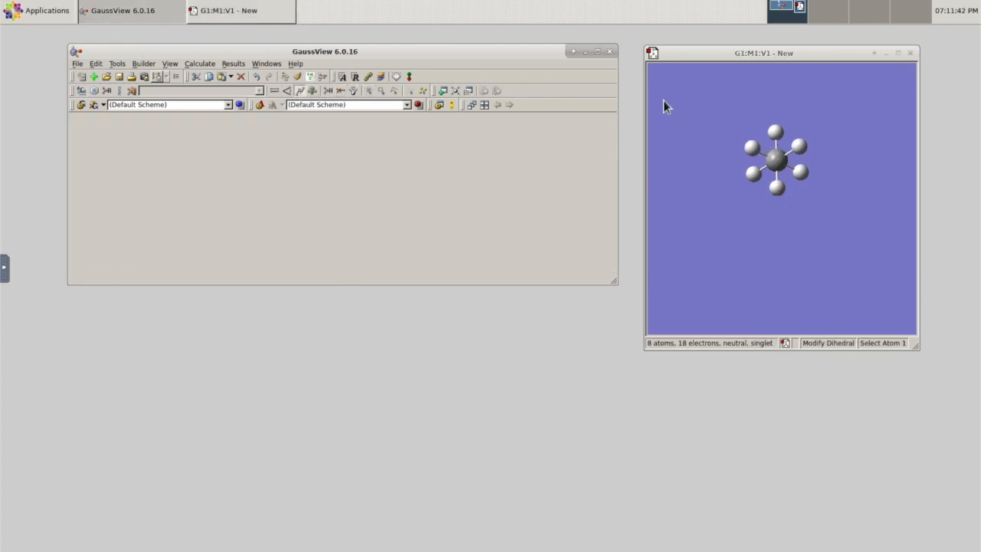
pyautogui.moveTo(861, 164); pyautogui.dragTo(825, 174)
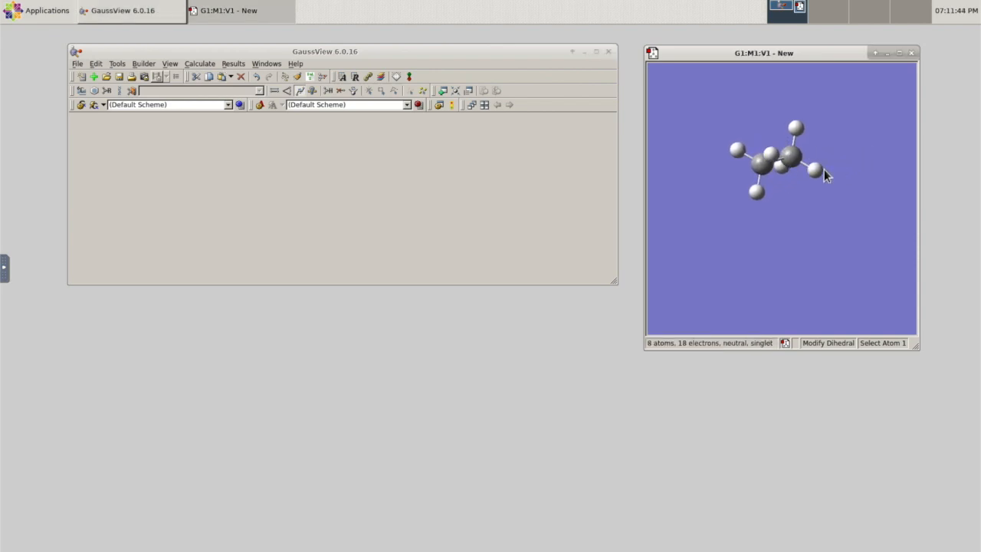
pyautogui.click(797, 129)
pyautogui.click(791, 157)
pyautogui.click(762, 163)
pyautogui.click(758, 192)
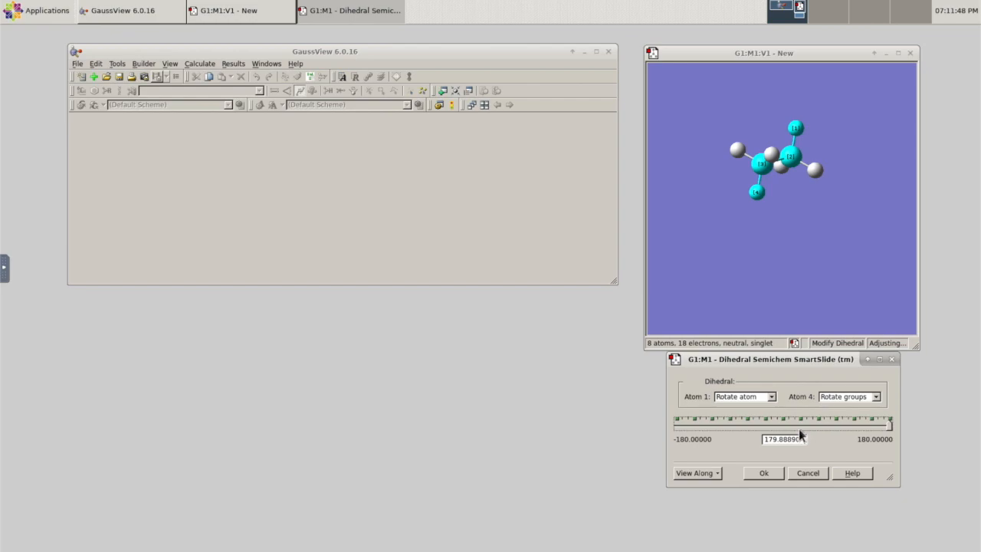
pyautogui.moveTo(782, 294)
pyautogui.mouseDown()
pyautogui.moveTo(817, 283)
pyautogui.moveTo(810, 292)
pyautogui.moveTo(812, 283)
pyautogui.moveTo(771, 287)
pyautogui.moveTo(778, 282)
pyautogui.mouseUp()
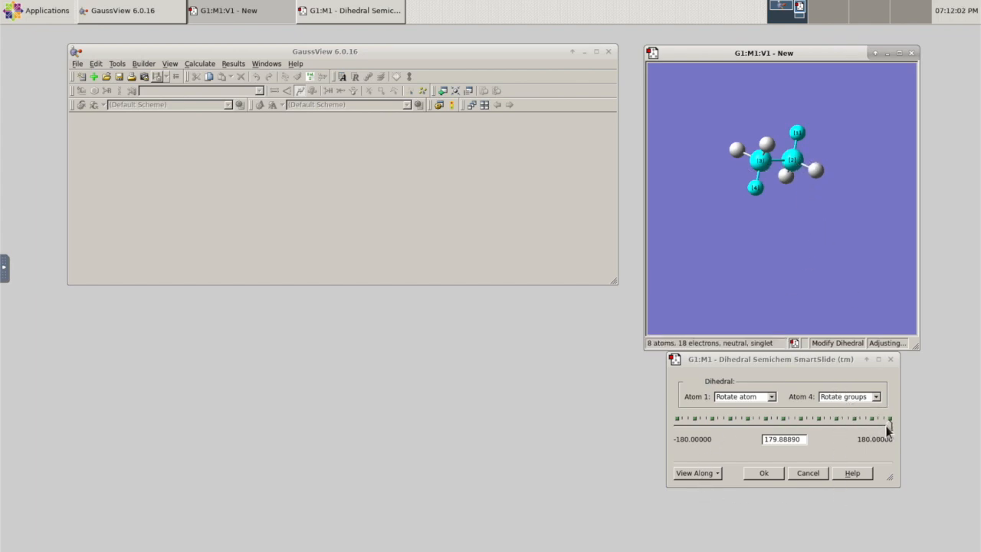
pyautogui.moveTo(749, 260); pyautogui.dragTo(783, 260)
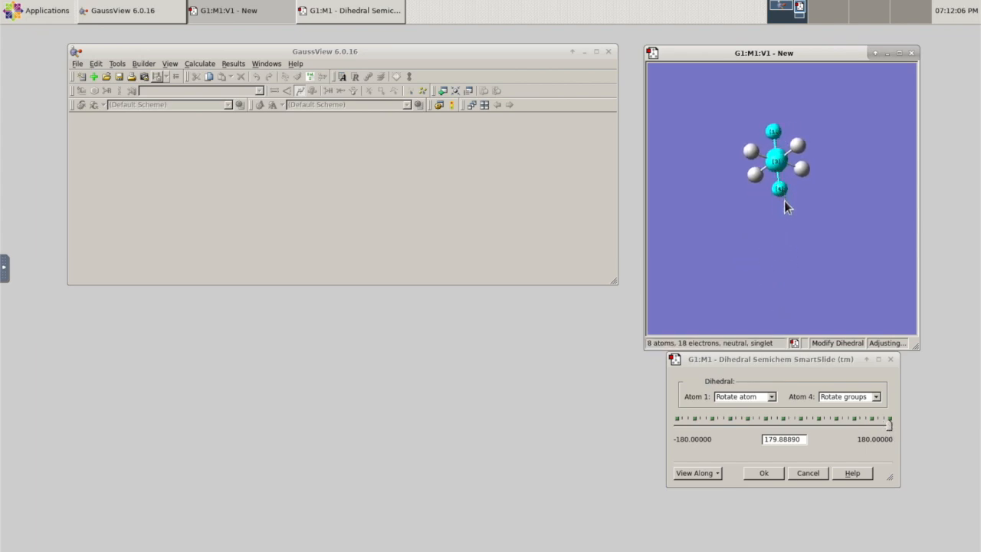
pyautogui.moveTo(817, 270); pyautogui.dragTo(816, 259)
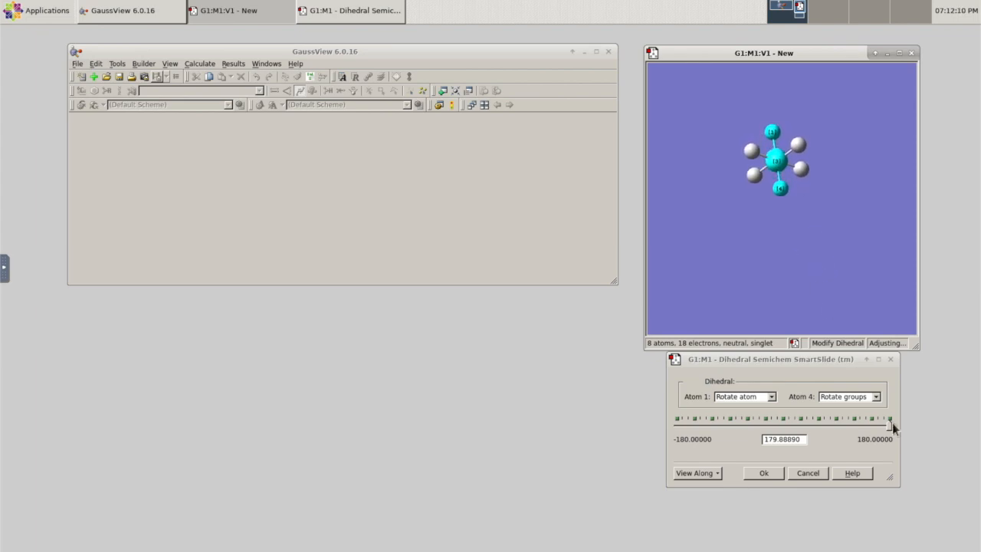
# Try a dihedral of -180 with atom 1 Fixed and atom 4 on Rotate atom, and dismiss the dihedral settings
pyautogui.click(771, 398)
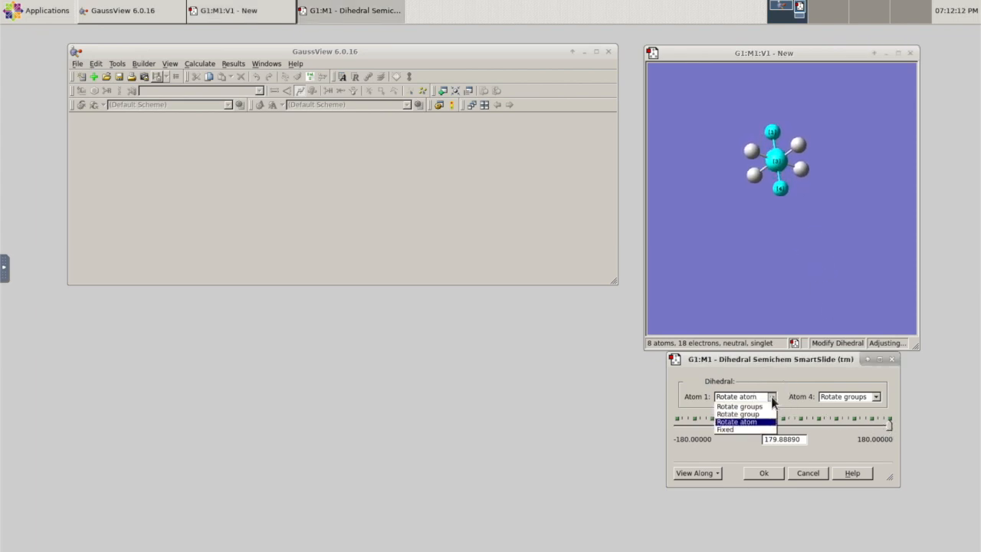
pyautogui.click(756, 421)
pyautogui.click(876, 396)
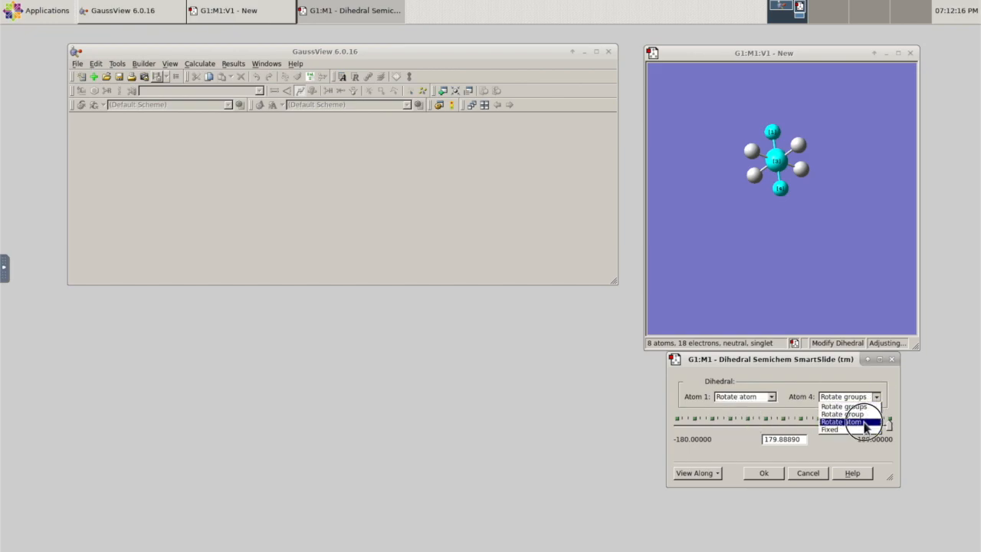
pyautogui.click(853, 421)
pyautogui.moveTo(890, 425); pyautogui.dragTo(956, 463)
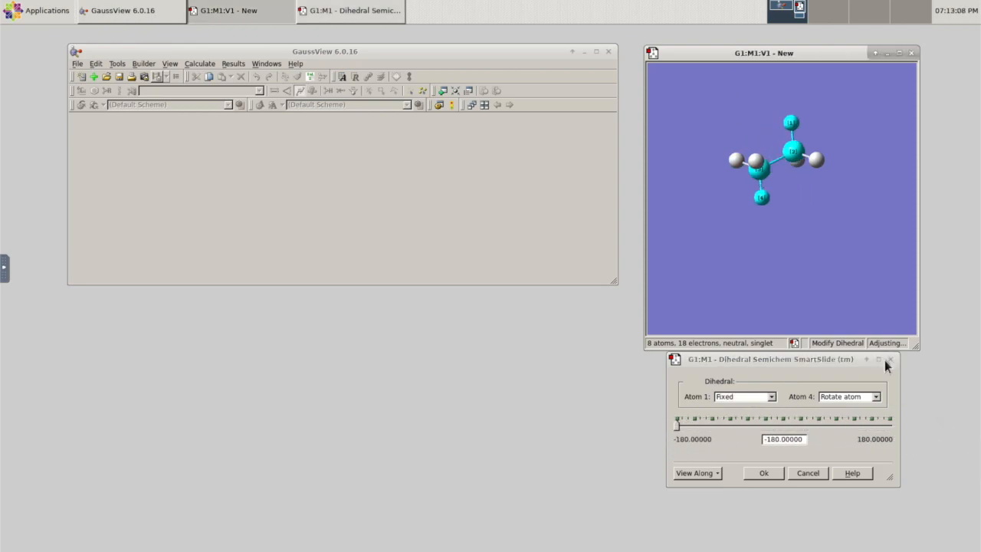
pyautogui.click(892, 360)
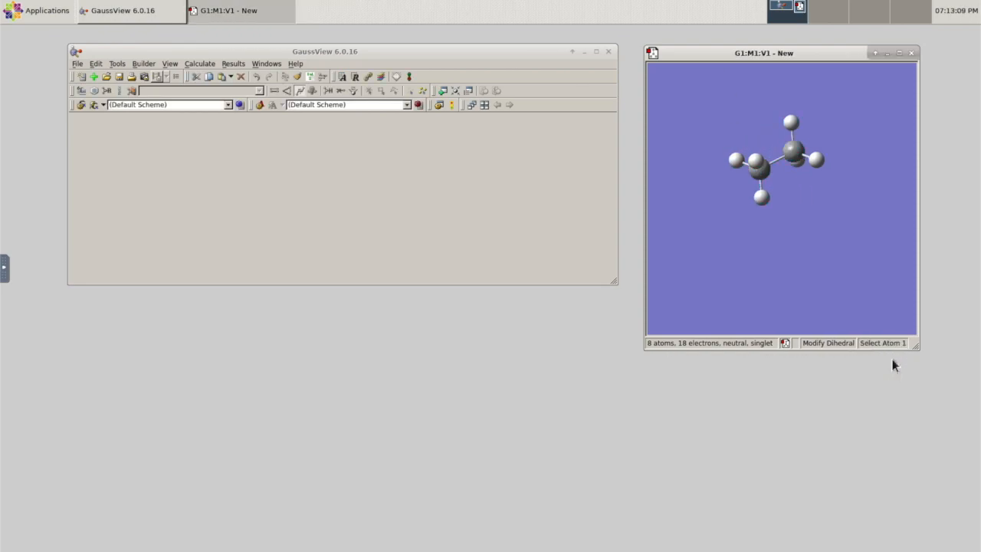
# Inquire the bond length between the ethane's uppermost hydrogen and the carbon it is bonded to
pyautogui.click(311, 91)
pyautogui.click(718, 225)
pyautogui.moveTo(719, 224); pyautogui.dragTo(718, 245)
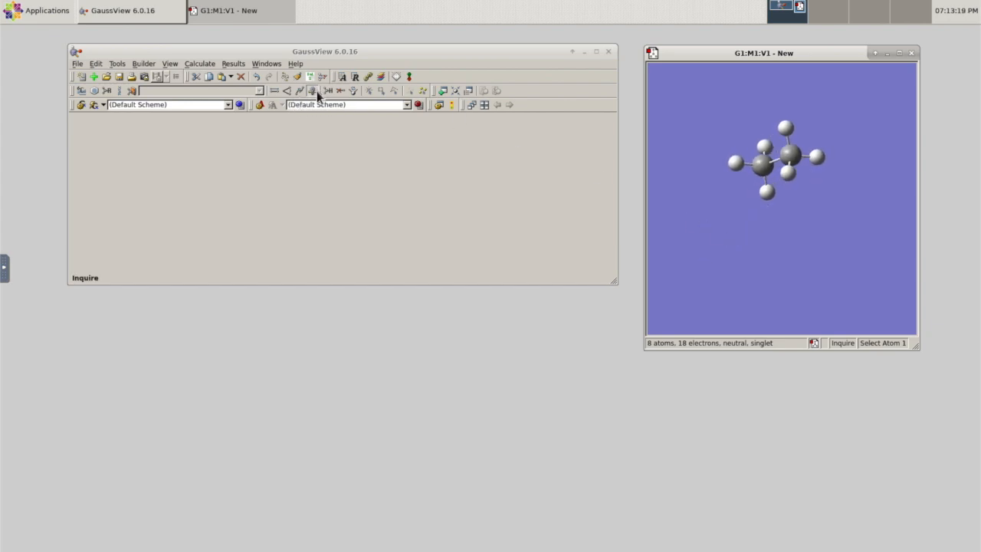
pyautogui.moveTo(797, 214); pyautogui.dragTo(822, 167)
pyautogui.click(788, 121)
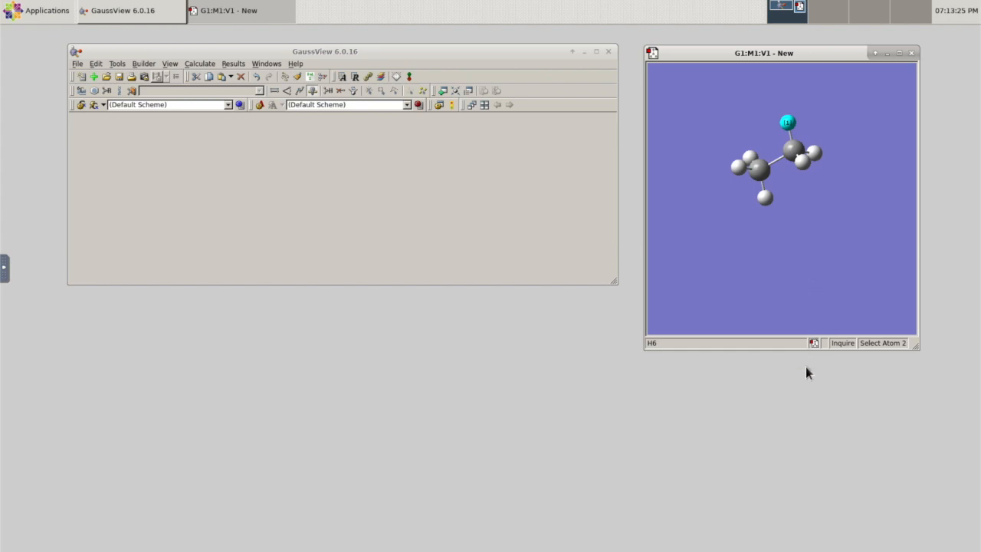
pyautogui.moveTo(784, 262); pyautogui.dragTo(809, 245)
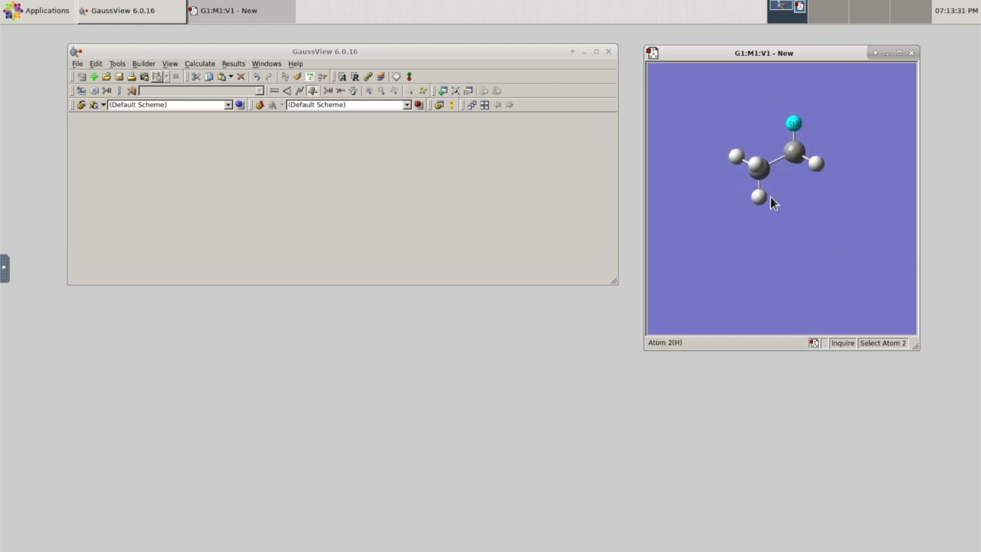
pyautogui.click(795, 152)
pyautogui.click(795, 153)
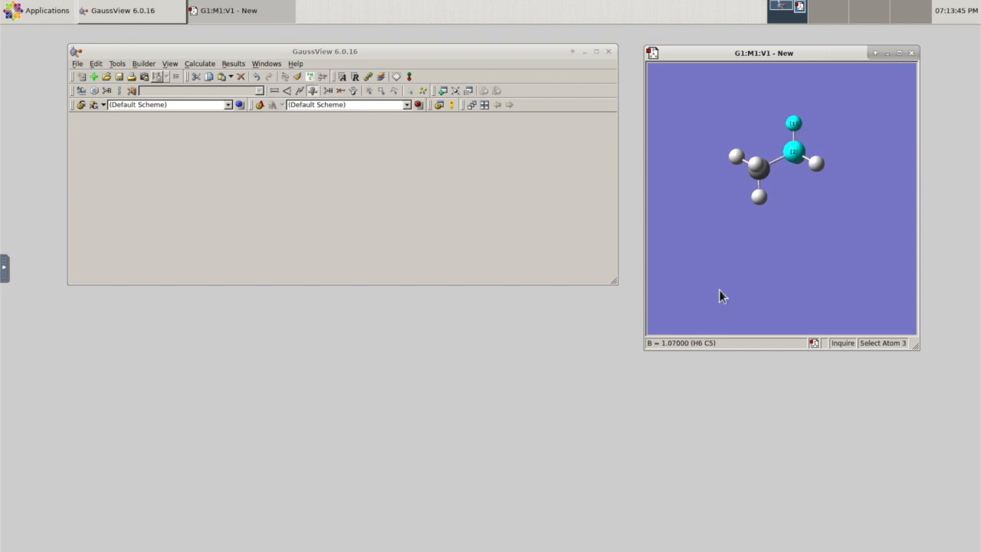
# Add the second carbon to the inquiry to measure the hydrogen–carbon–carbon angle
pyautogui.moveTo(815, 233); pyautogui.dragTo(843, 272)
pyautogui.click(768, 187)
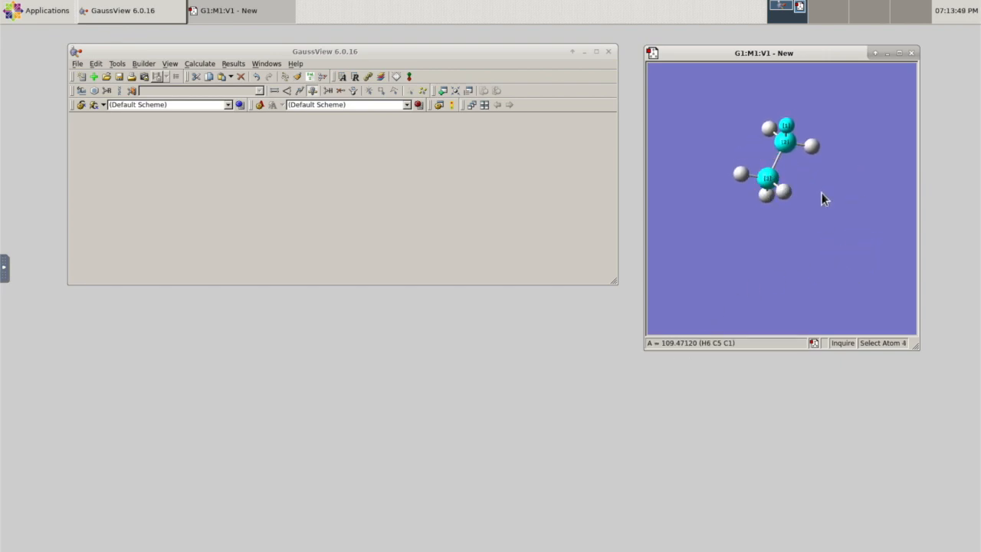
pyautogui.moveTo(814, 182); pyautogui.dragTo(806, 157)
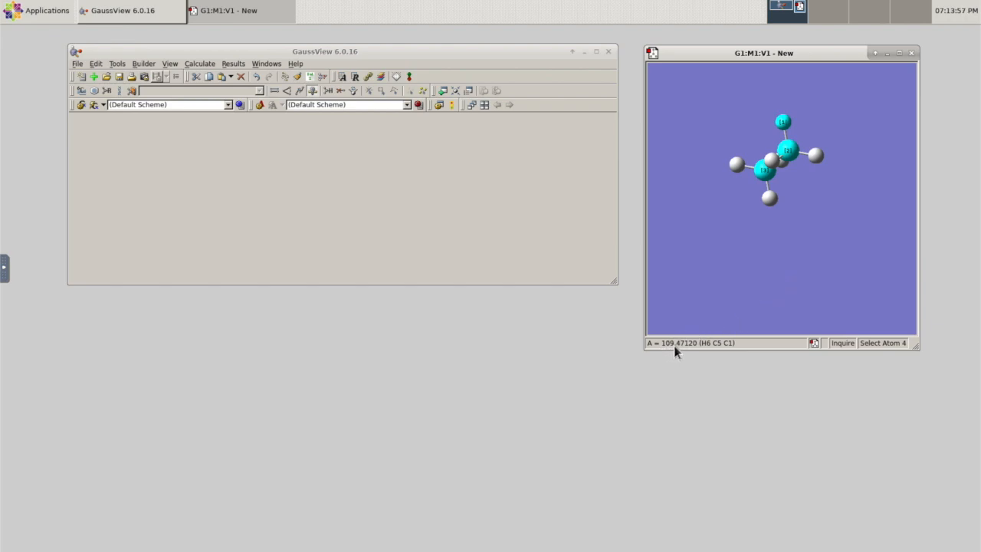
# Add the opposite hydrogen to the inquiry to measure the H–C–C–H dihedral, and clear the atom selection
pyautogui.moveTo(723, 277); pyautogui.dragTo(689, 279)
pyautogui.click(755, 201)
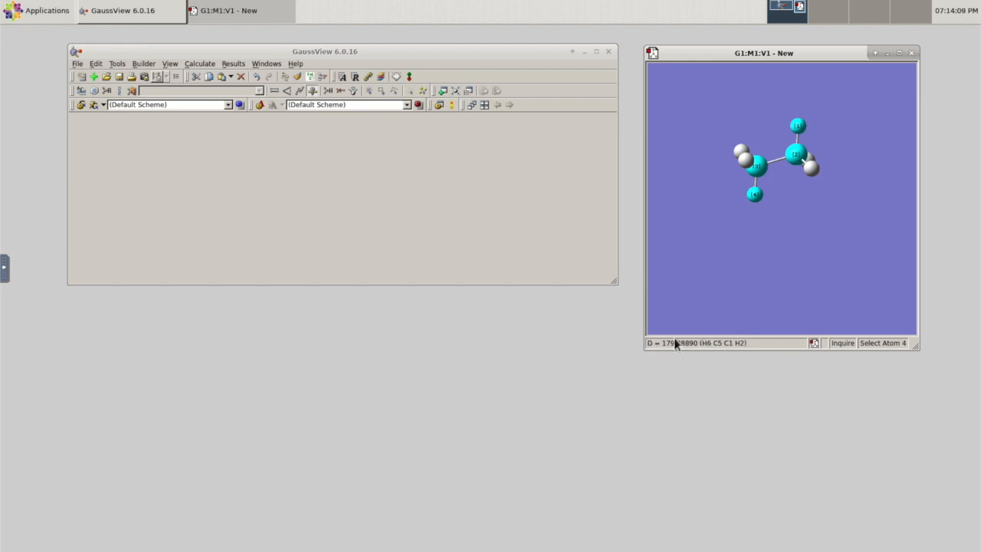
pyautogui.moveTo(771, 228)
pyautogui.mouseDown()
pyautogui.moveTo(852, 238)
pyautogui.moveTo(830, 214)
pyautogui.moveTo(796, 202)
pyautogui.moveTo(761, 230)
pyautogui.moveTo(754, 210)
pyautogui.moveTo(773, 213)
pyautogui.mouseUp()
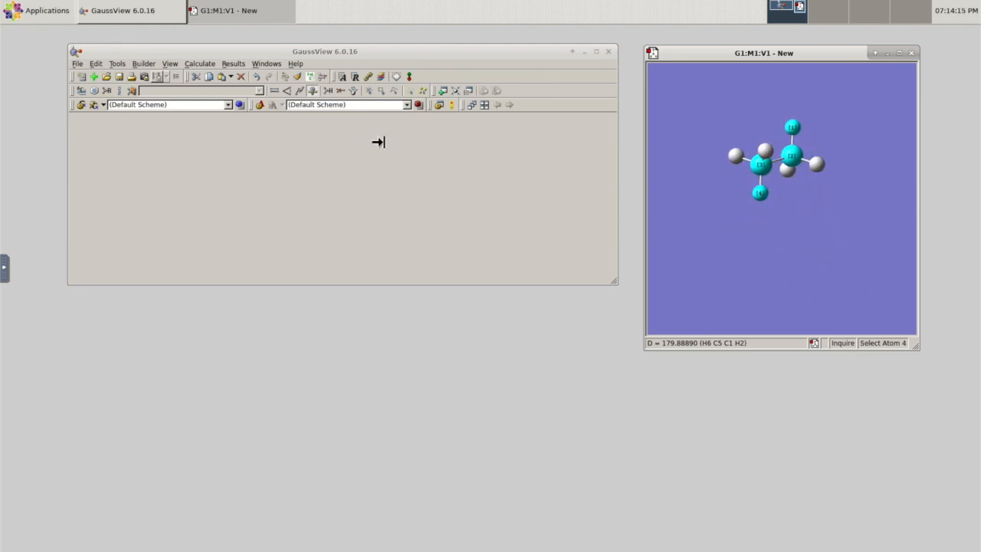
pyautogui.click(729, 235)
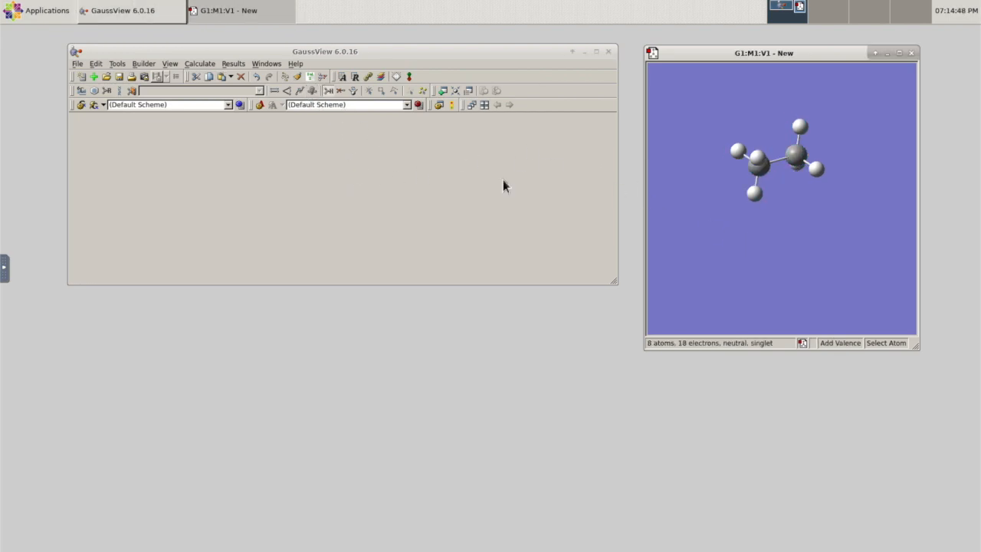
# Delete the uppermost hydrogen from the ethane's right-hand carbon
pyautogui.click(339, 91)
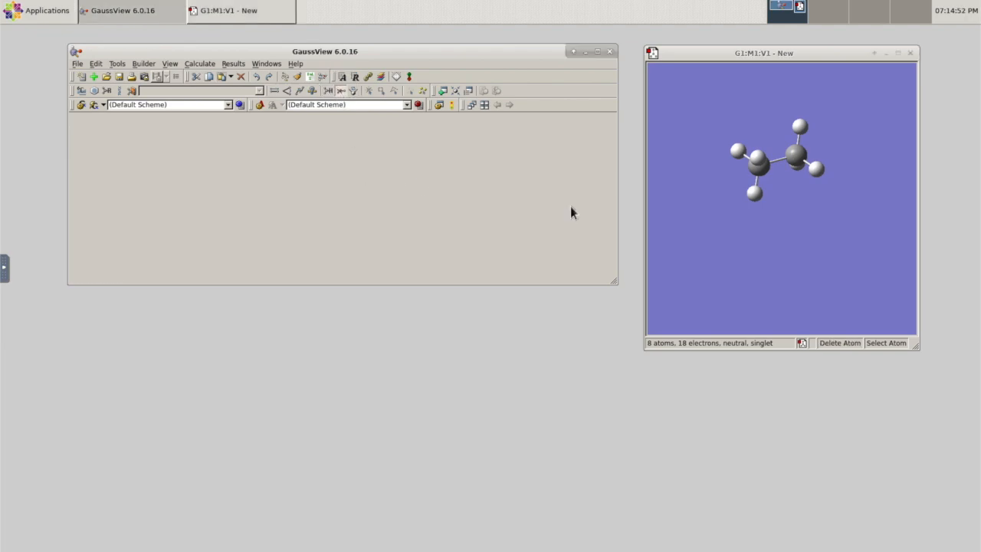
pyautogui.moveTo(759, 254)
pyautogui.mouseDown()
pyautogui.moveTo(749, 232)
pyautogui.moveTo(775, 260)
pyautogui.moveTo(747, 262)
pyautogui.moveTo(775, 256)
pyautogui.moveTo(771, 222)
pyautogui.moveTo(752, 237)
pyautogui.mouseUp()
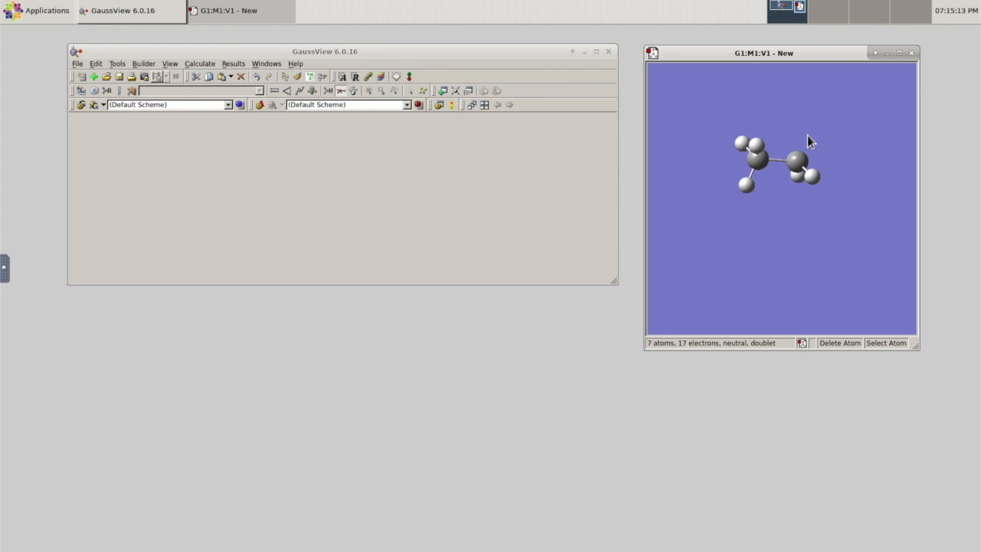
pyautogui.click(98, 66)
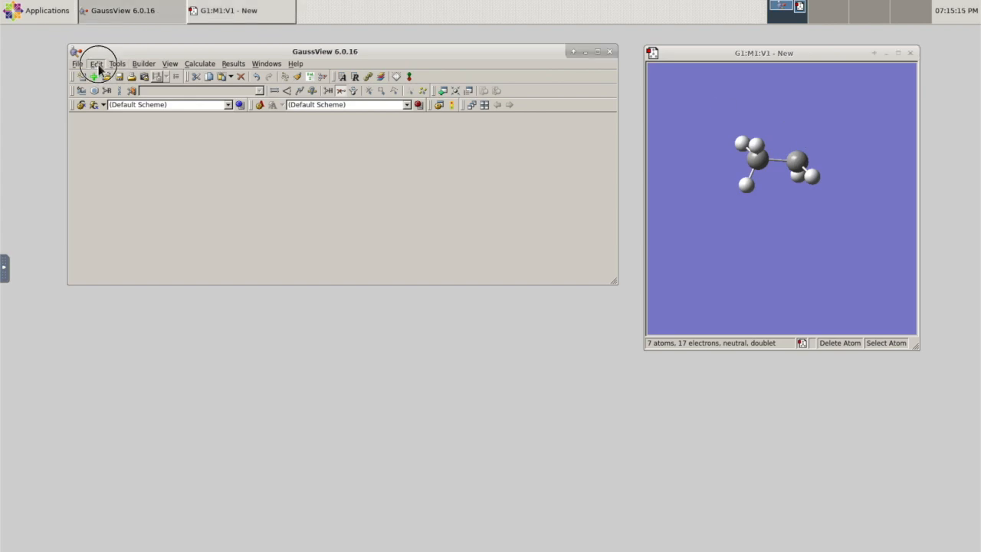
pyautogui.moveTo(122, 63)
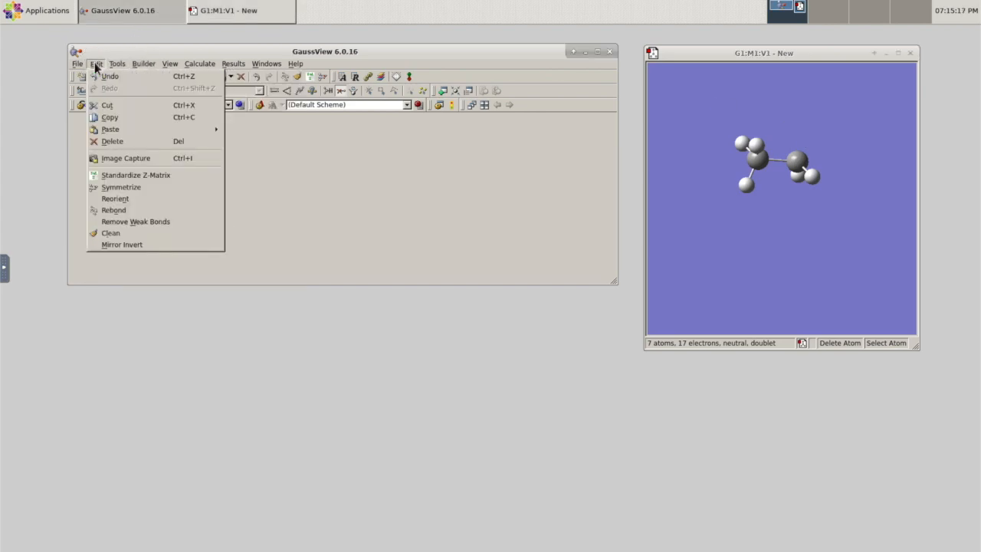
pyautogui.click(77, 135)
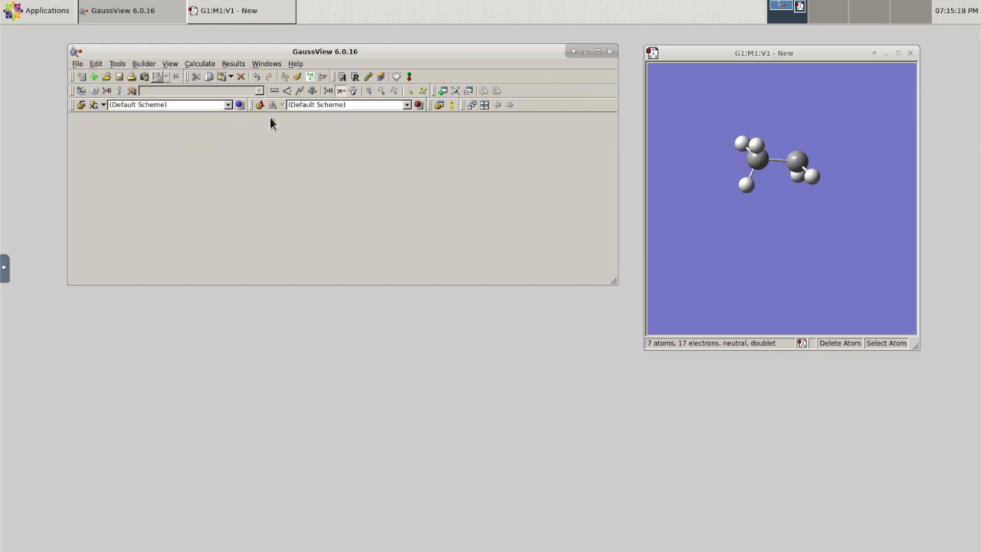
# Undo the hydrogen deletion, repeat the undo and redo once as a check, and leave the ethane's hydrogen restored
pyautogui.click(257, 79)
pyautogui.moveTo(759, 250)
pyautogui.mouseDown()
pyautogui.moveTo(733, 252)
pyautogui.moveTo(771, 252)
pyautogui.mouseUp()
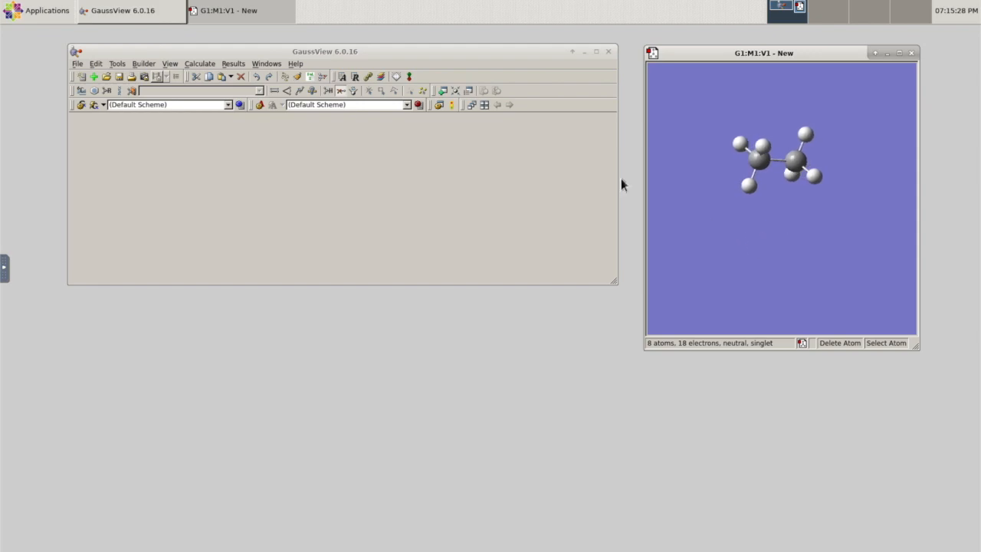
pyautogui.click(256, 77)
pyautogui.click(256, 77)
pyautogui.click(269, 77)
pyautogui.click(269, 77)
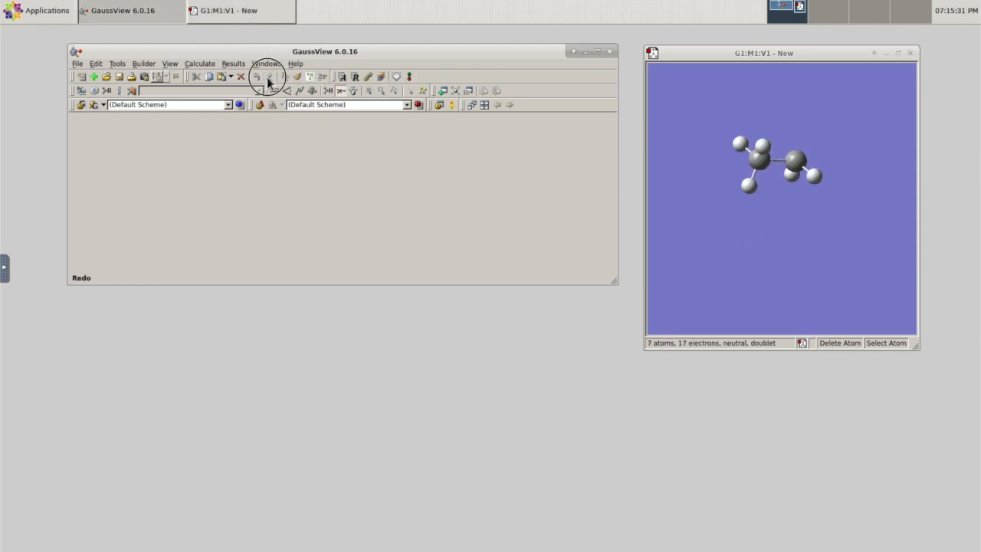
pyautogui.click(257, 77)
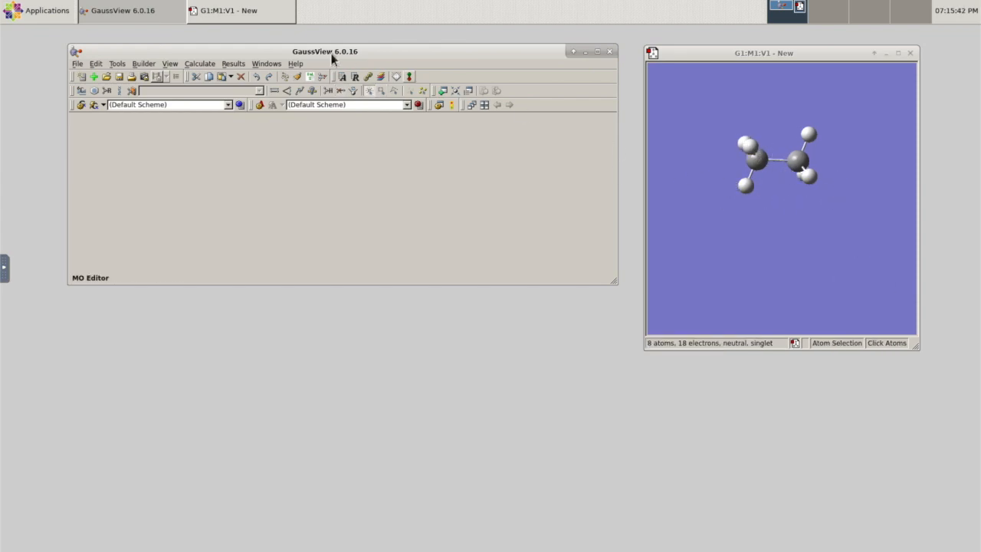
# Select the ethane's left-hand carbon and its lower hydrogen individually, and clear the selection
pyautogui.click(748, 182)
pyautogui.click(755, 163)
pyautogui.moveTo(767, 245); pyautogui.dragTo(794, 246)
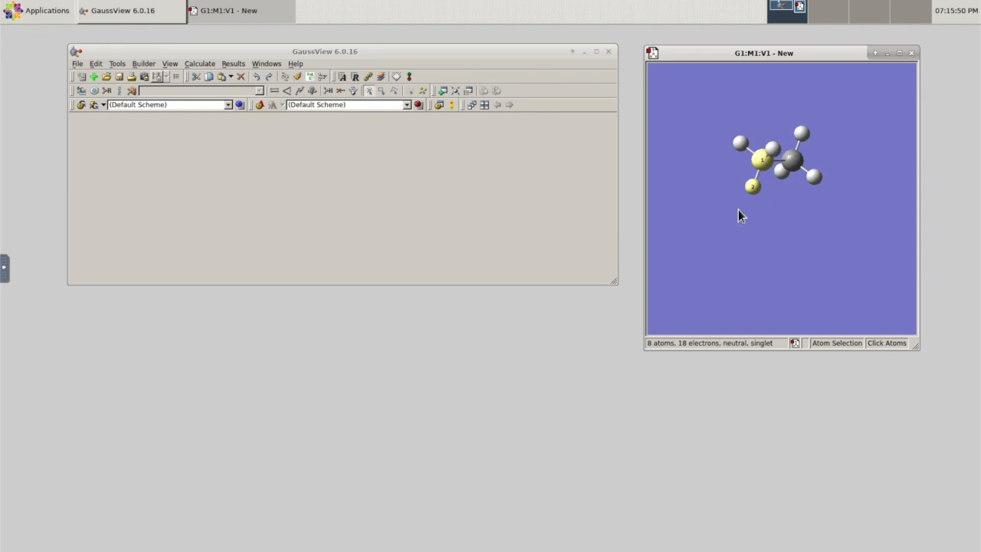
pyautogui.click(371, 91)
pyautogui.click(761, 159)
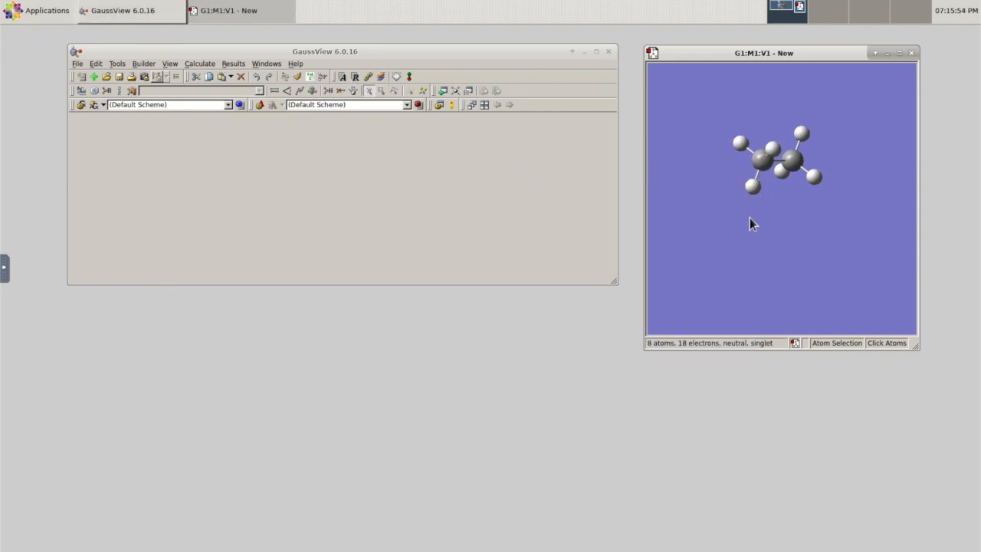
# Reselect the lower-left hydrogen and the carbon it is bonded to
pyautogui.click(753, 187)
pyautogui.click(761, 159)
pyautogui.click(433, 177)
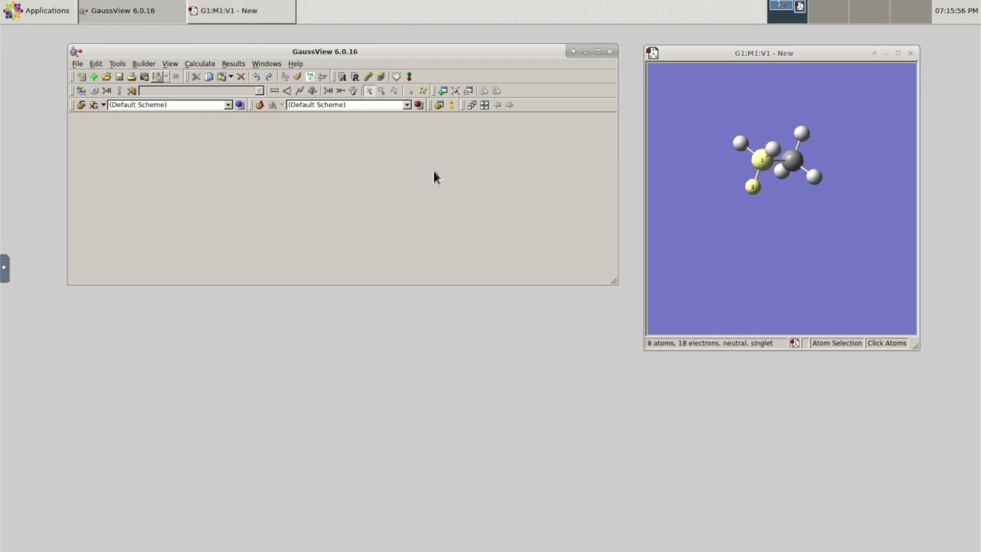
# Select all of the ethane's atoms with a rubberband around the molecule, and clear the selection
pyautogui.click(381, 91)
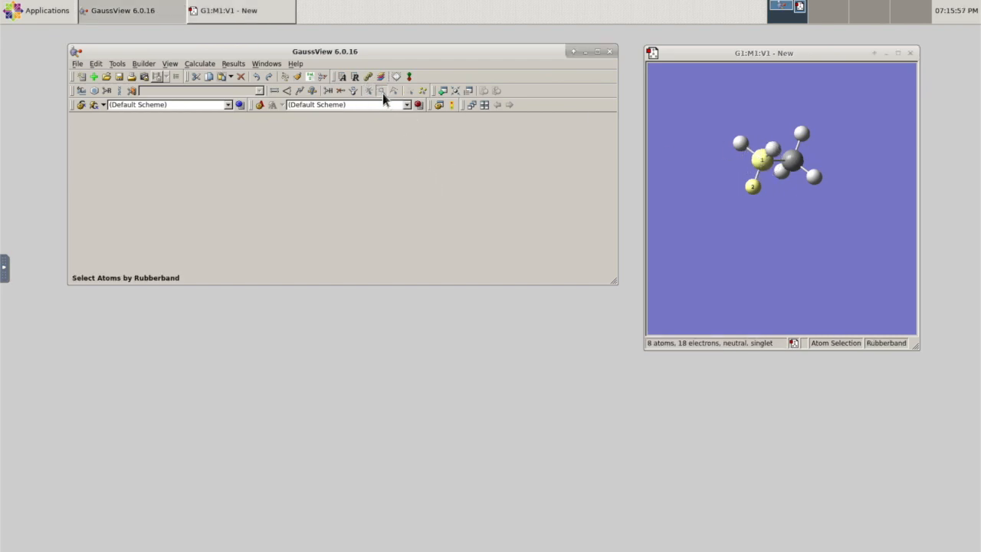
pyautogui.click(713, 148)
pyautogui.moveTo(716, 109)
pyautogui.mouseDown()
pyautogui.moveTo(843, 201)
pyautogui.moveTo(846, 215)
pyautogui.mouseUp()
pyautogui.click(843, 218)
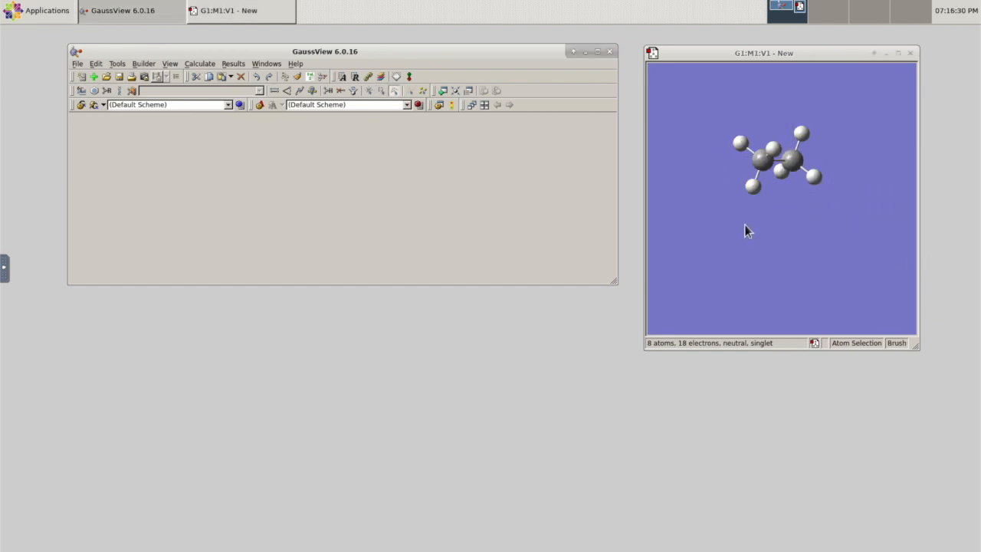
# Brush-select atoms across the ethane, from the upper-left hydrogen to the lower-right one
pyautogui.click(775, 235)
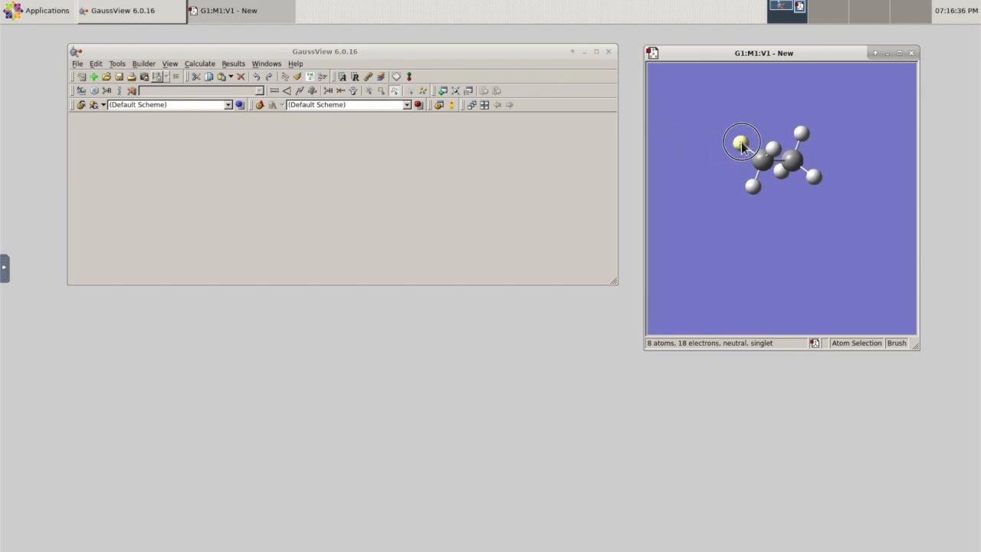
pyautogui.moveTo(741, 142)
pyautogui.mouseDown()
pyautogui.moveTo(778, 161)
pyautogui.moveTo(804, 138)
pyautogui.moveTo(815, 190)
pyautogui.mouseUp()
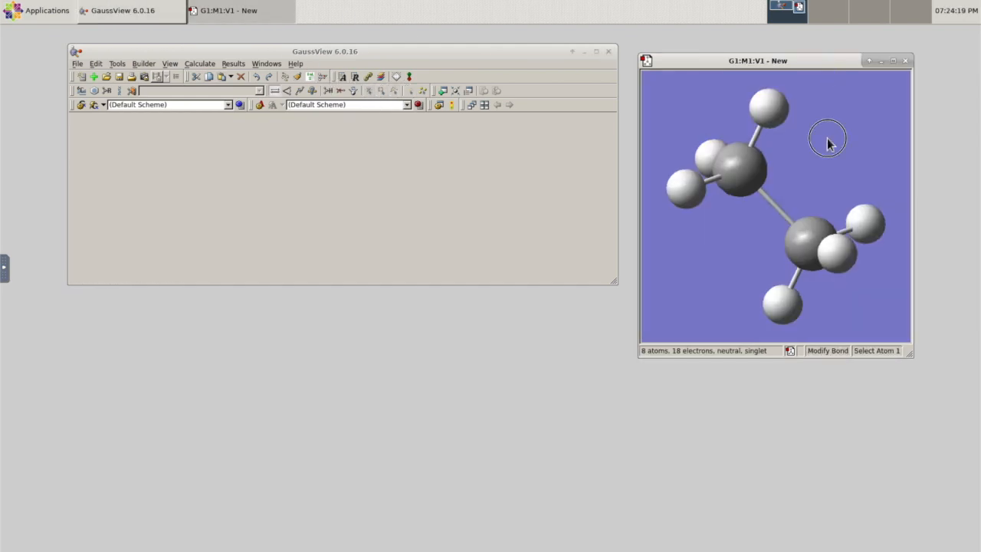
# Start saving the ethane structure and browse to the home directory as the save location
pyautogui.moveTo(828, 143)
pyautogui.mouseDown()
pyautogui.moveTo(851, 114)
pyautogui.moveTo(827, 158)
pyautogui.moveTo(834, 146)
pyautogui.moveTo(815, 125)
pyautogui.moveTo(843, 131)
pyautogui.moveTo(832, 153)
pyautogui.mouseUp()
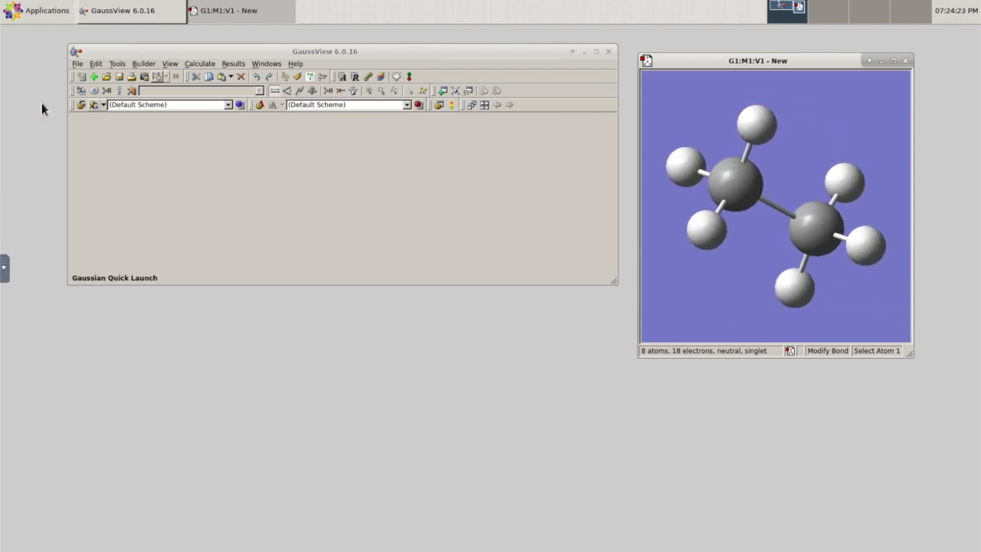
pyautogui.click(78, 63)
pyautogui.click(103, 162)
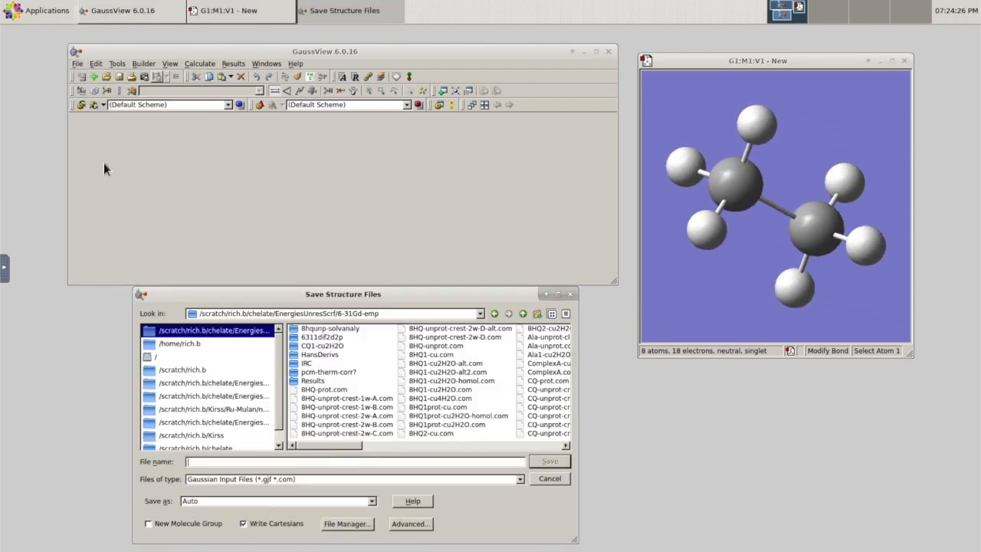
pyautogui.click(202, 371)
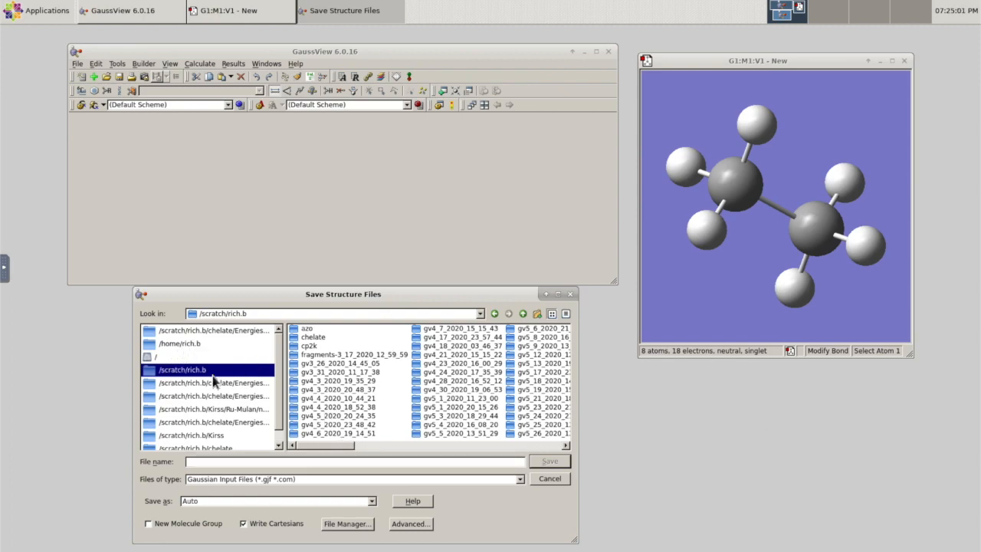
pyautogui.click(188, 344)
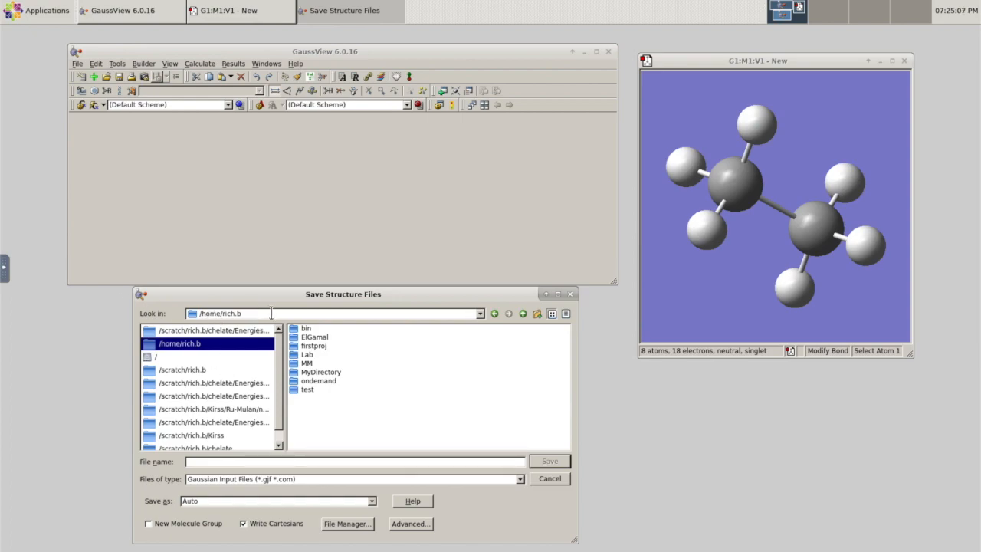
# Create a folder named Lab6 in the home directory and open it
pyautogui.rightClick(328, 419)
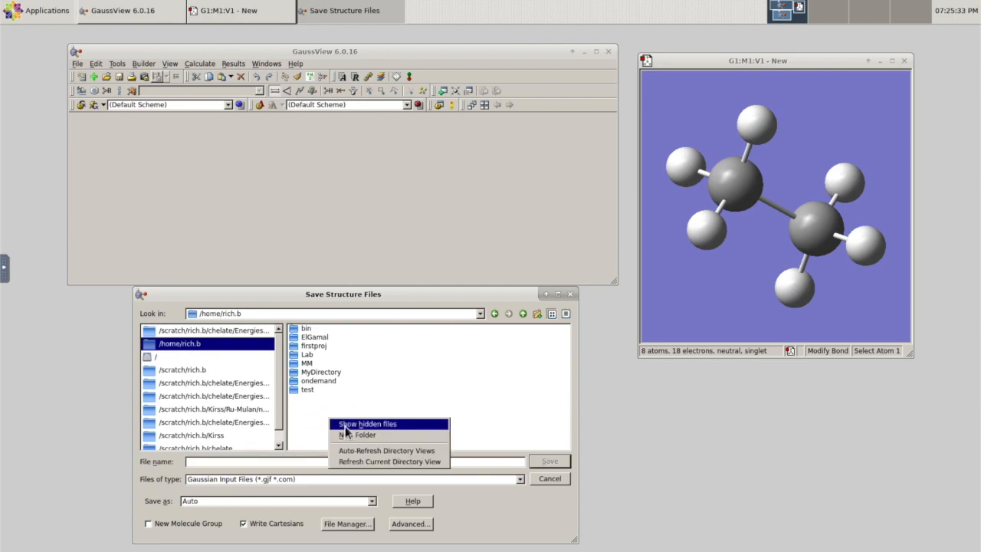
pyautogui.click(349, 435)
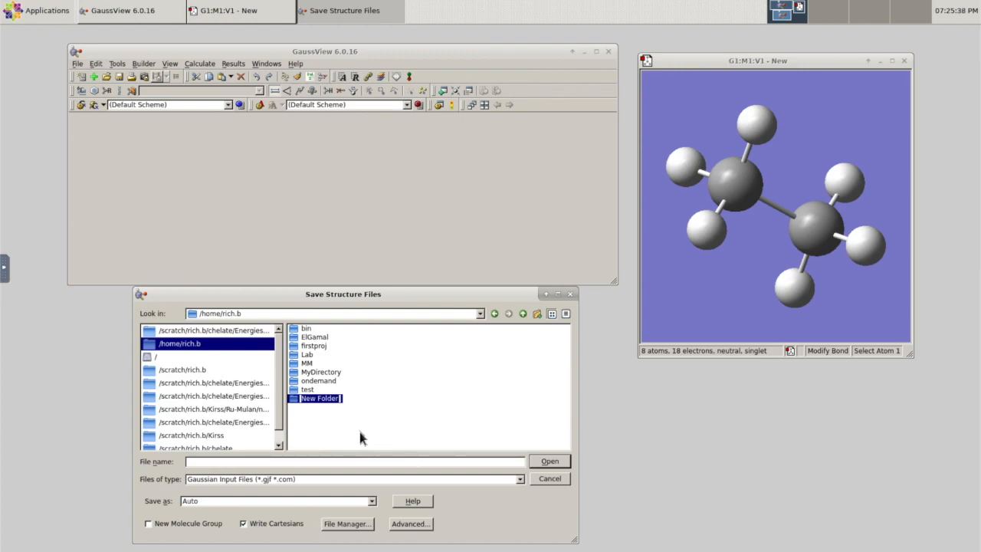
pyautogui.write('Lab6')
pyautogui.press('Return')
pyautogui.doubleClick(313, 400)
# Save the structure in Lab6 as a Gaussian input file named ethane
pyautogui.click(282, 461)
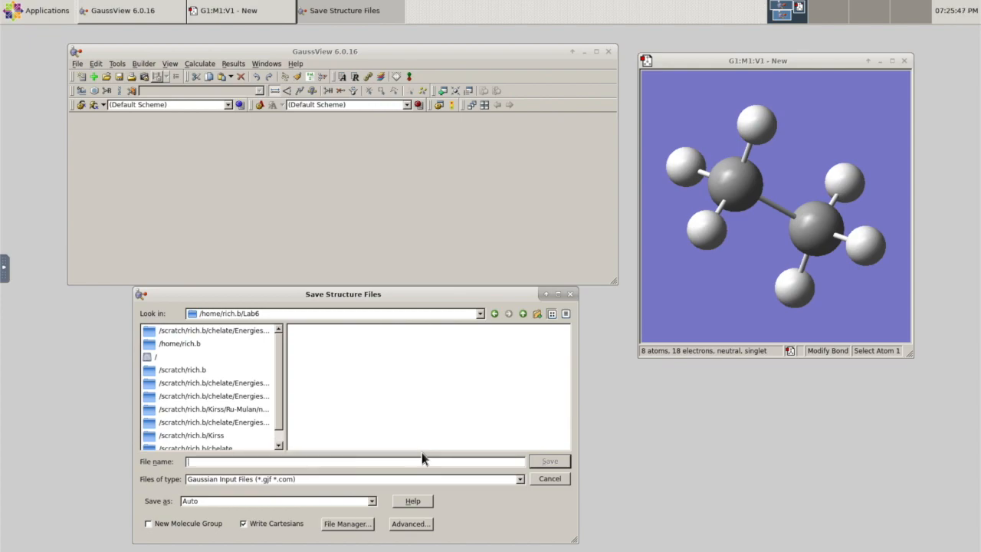
pyautogui.write('ethane')
pyautogui.click(550, 460)
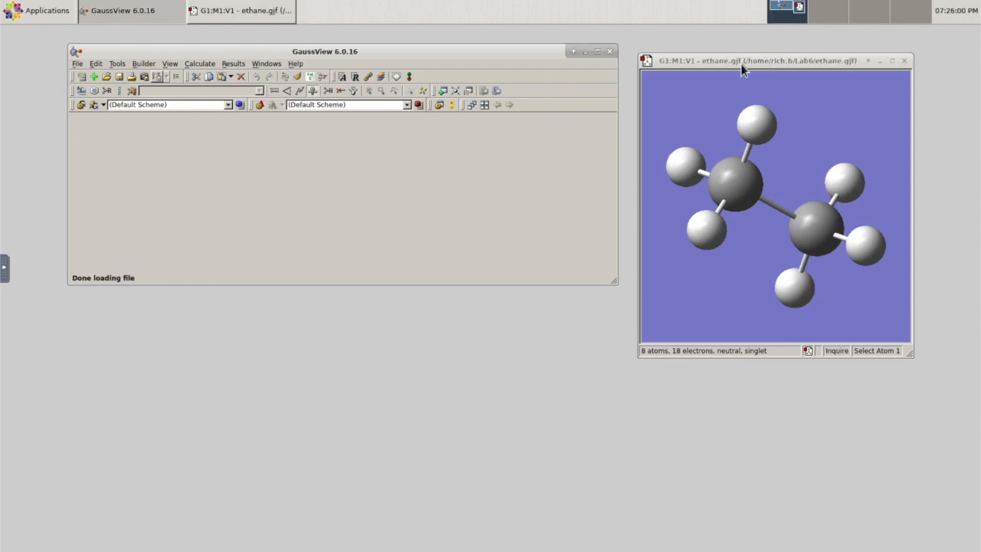
# Rearrange the main window and the ethane window so that they sit side by side without overlapping
pyautogui.moveTo(739, 64); pyautogui.dragTo(583, 120)
pyautogui.click(77, 65)
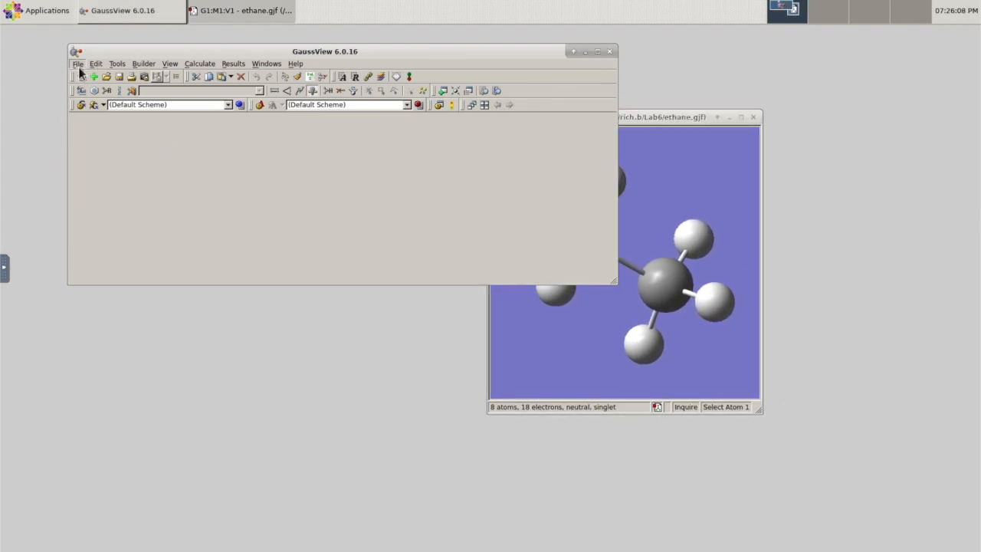
pyautogui.click(663, 115)
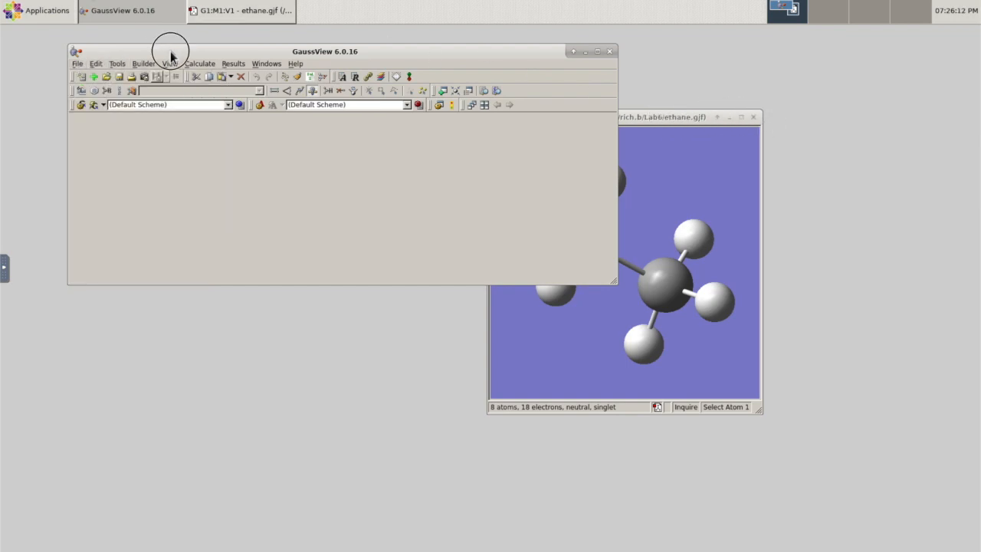
pyautogui.moveTo(170, 51); pyautogui.dragTo(143, 51)
pyautogui.moveTo(625, 113); pyautogui.dragTo(762, 103)
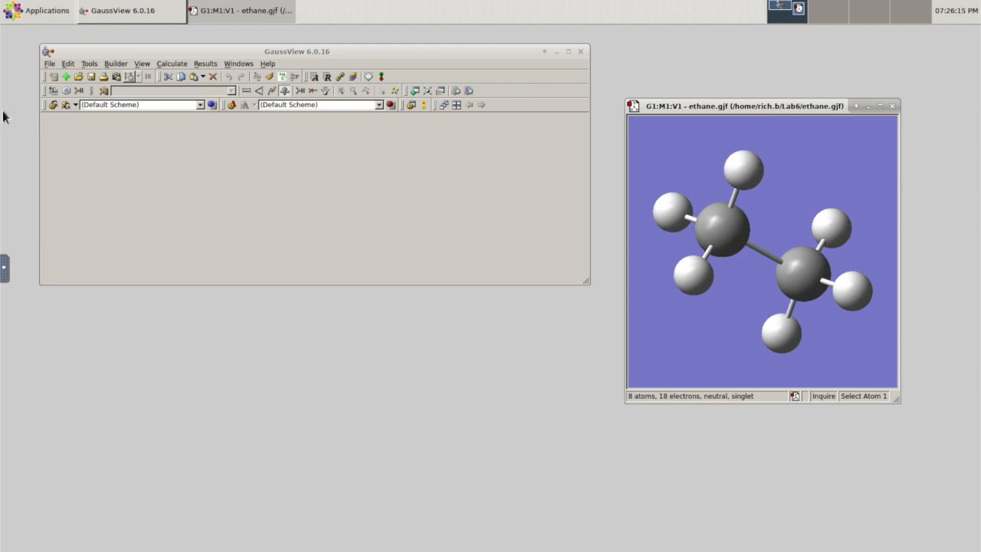
# Save an image of the ethane in the Lab6 folder as a TIFF file named ethane
pyautogui.click(49, 64)
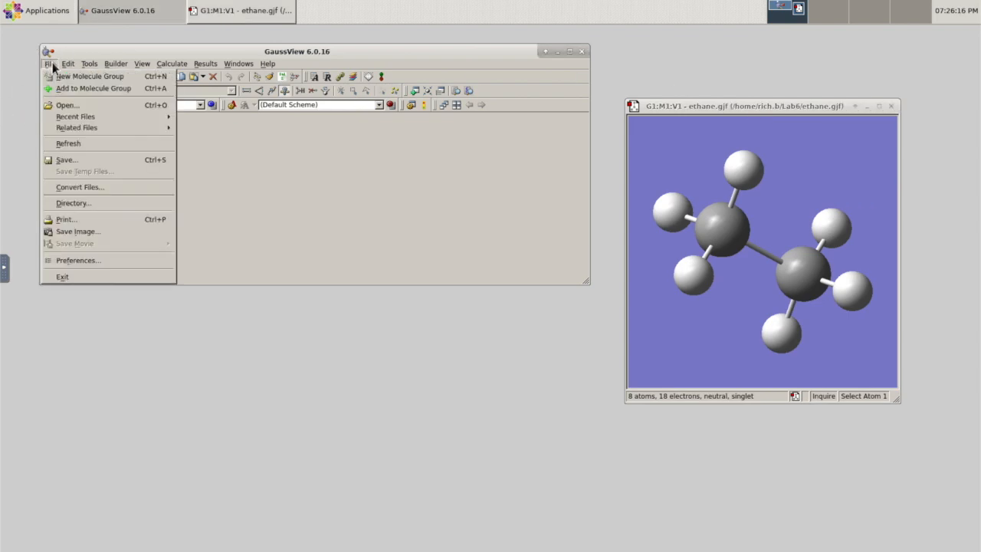
pyautogui.click(66, 232)
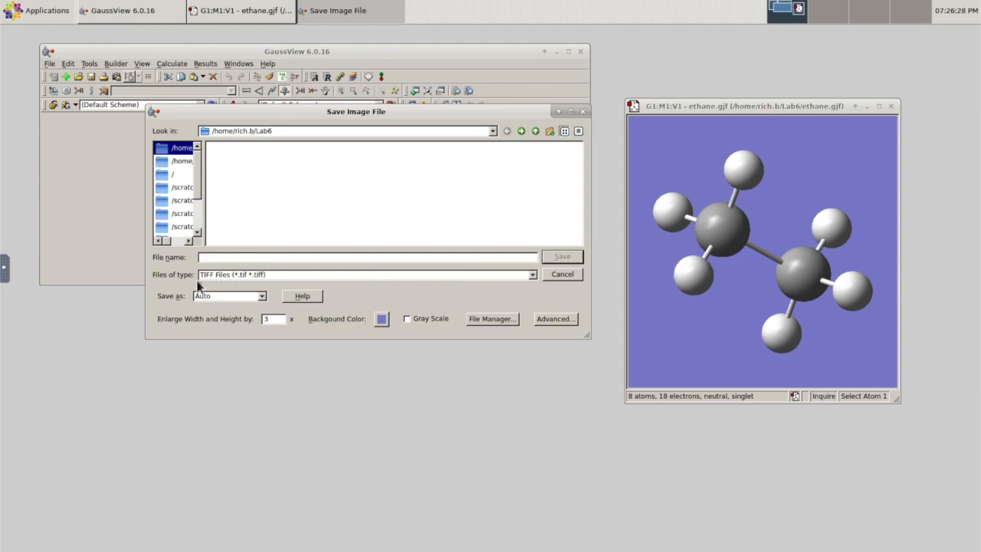
pyautogui.write('ethane')
pyautogui.click(562, 257)
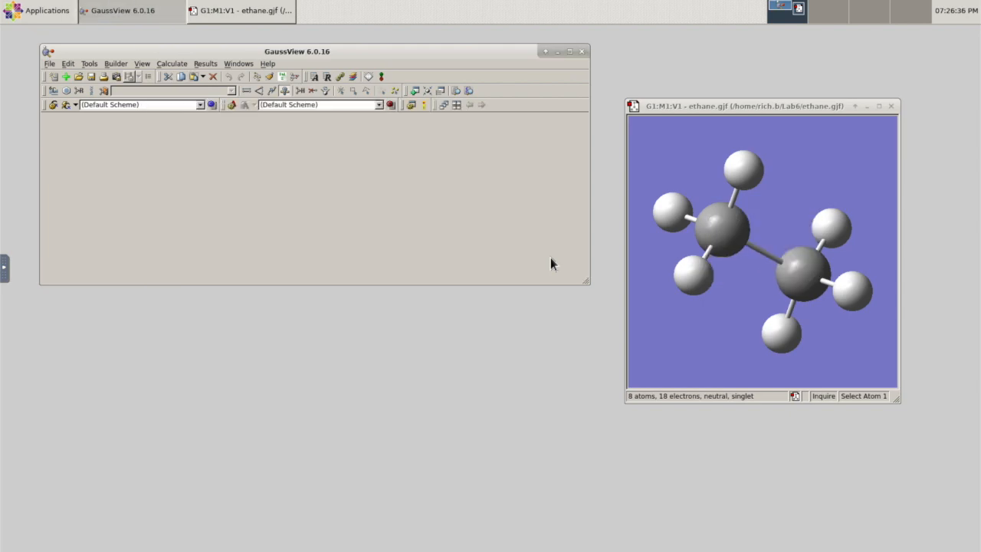
# Open the Gaussian Calculation Setup for the ethane and set the job type to Optimization
pyautogui.moveTo(672, 341); pyautogui.dragTo(758, 344)
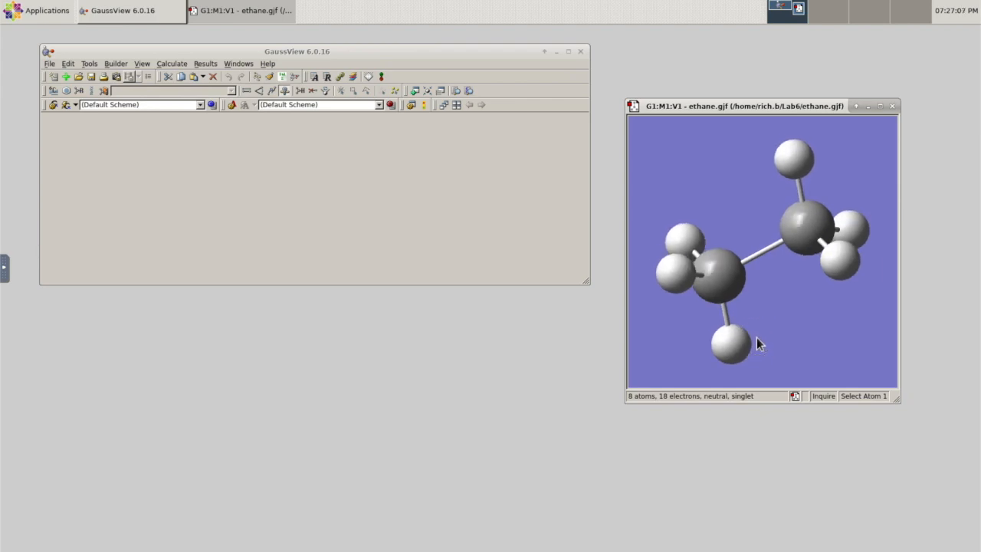
pyautogui.moveTo(172, 52); pyautogui.dragTo(179, 90)
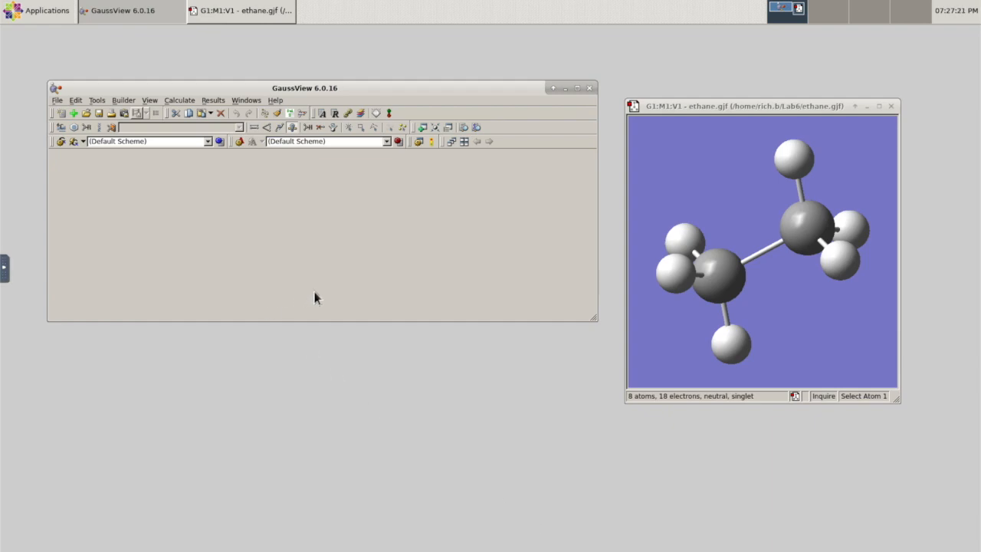
pyautogui.click(181, 100)
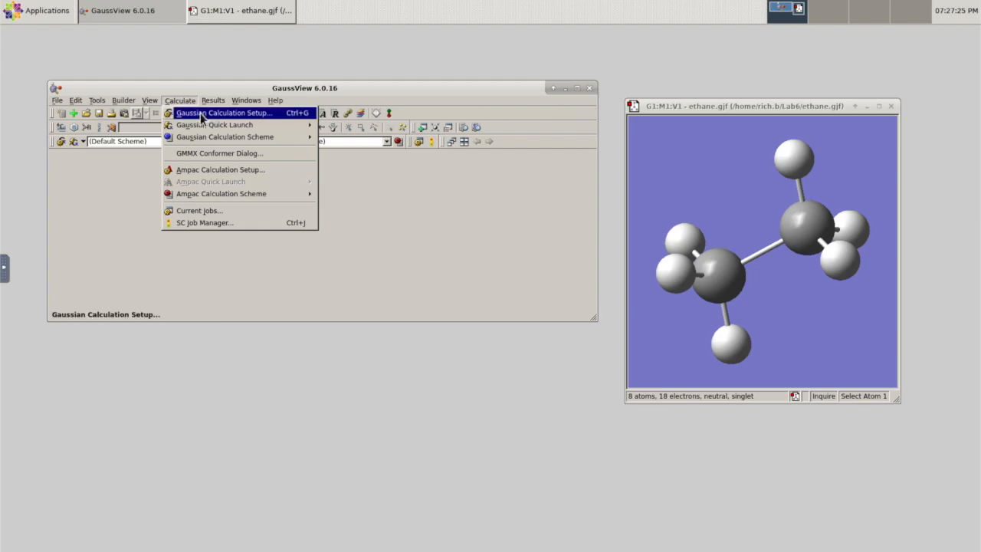
pyautogui.click(197, 114)
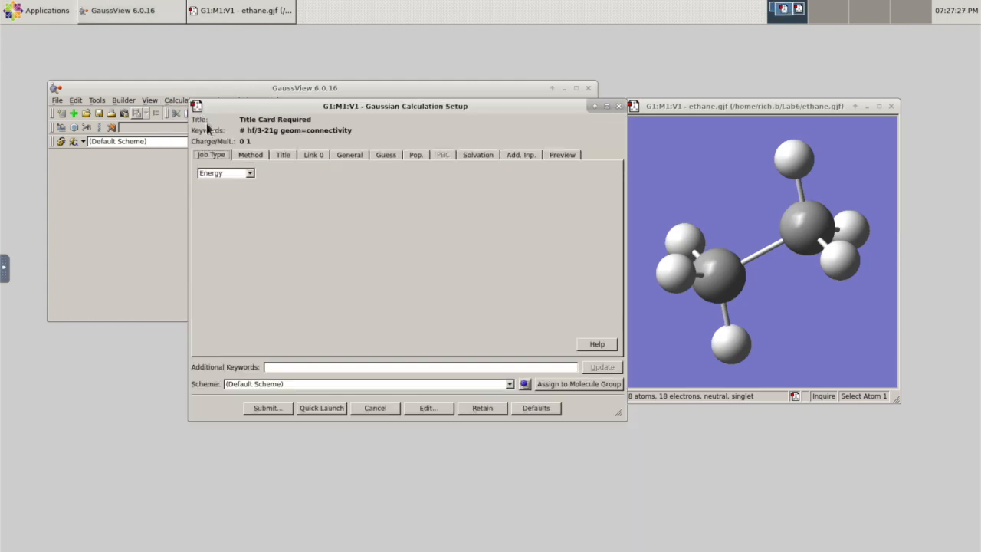
pyautogui.click(249, 173)
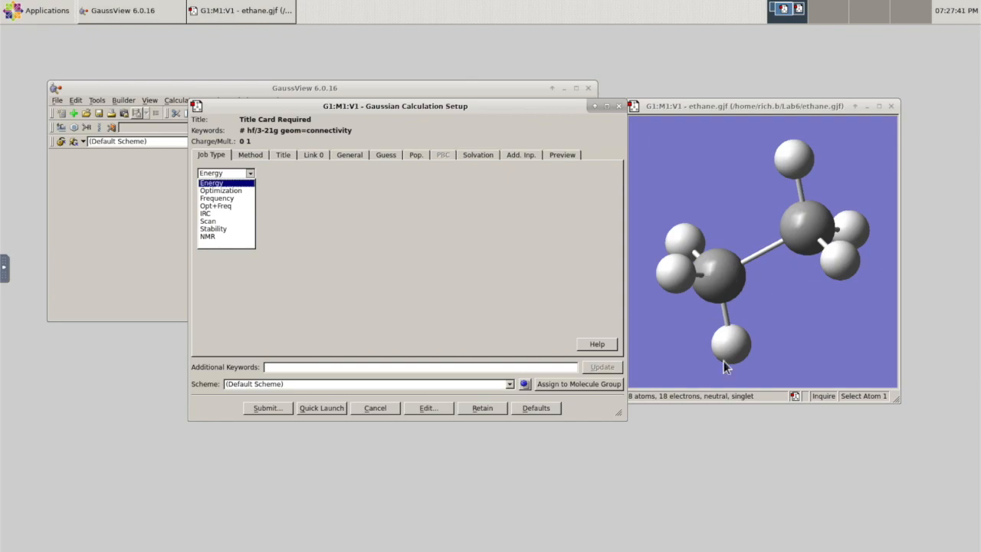
pyautogui.click(233, 193)
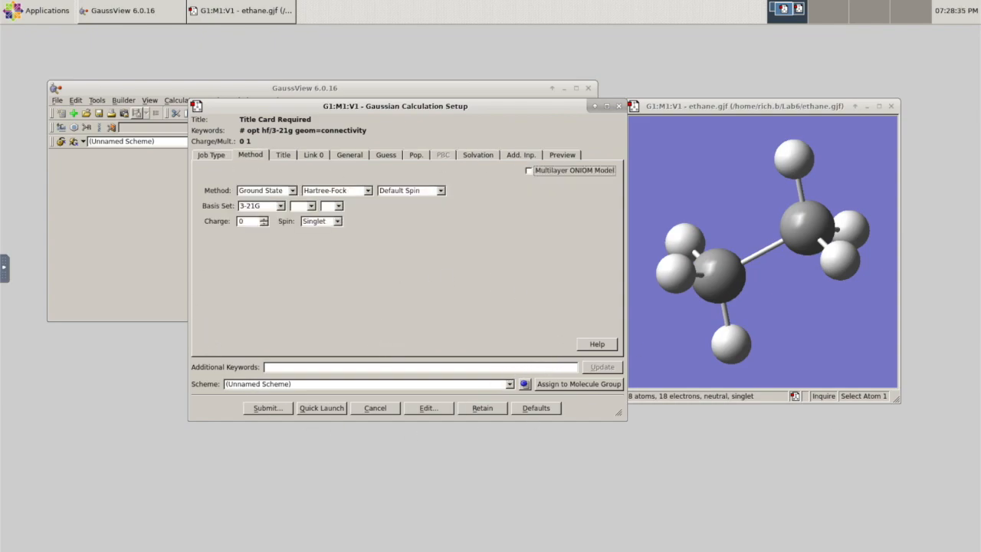
# Set the calculation method to Ground State DFT with the B3LYP functional
pyautogui.click(465, 286)
pyautogui.click(294, 192)
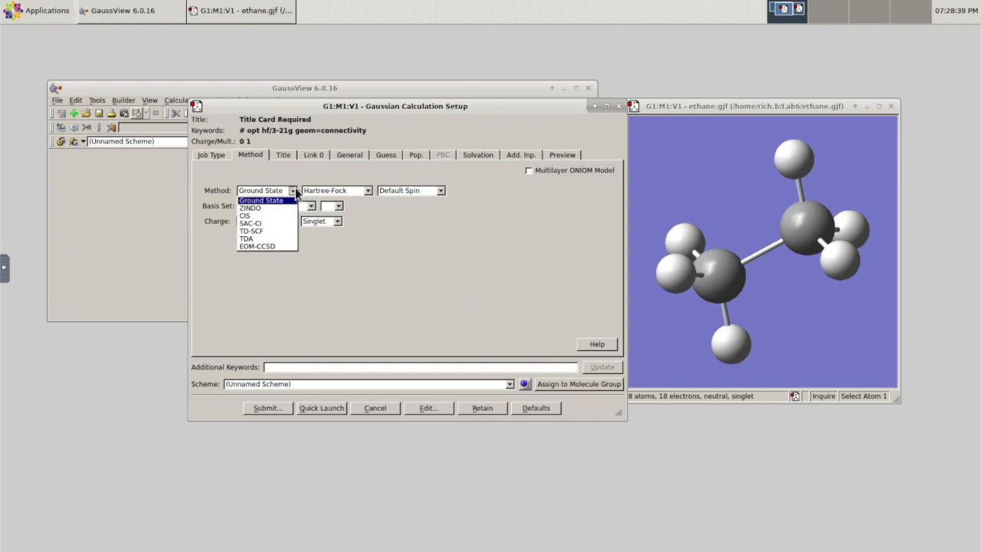
pyautogui.click(359, 287)
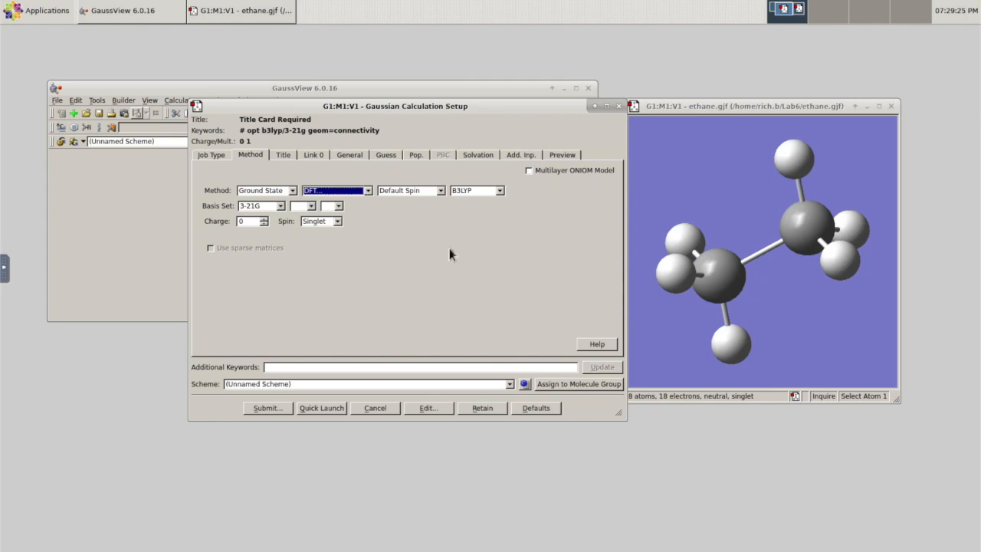
pyautogui.click(500, 190)
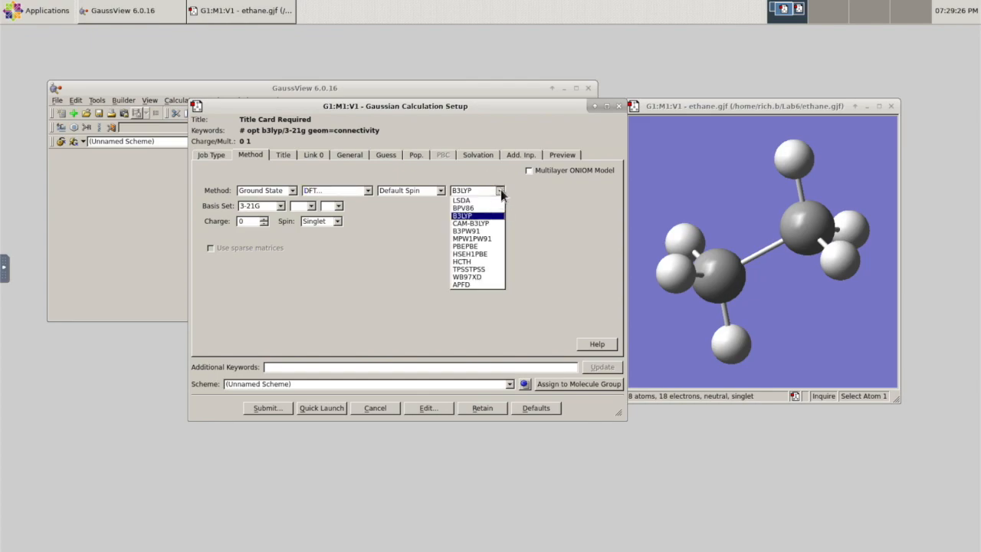
pyautogui.click(471, 217)
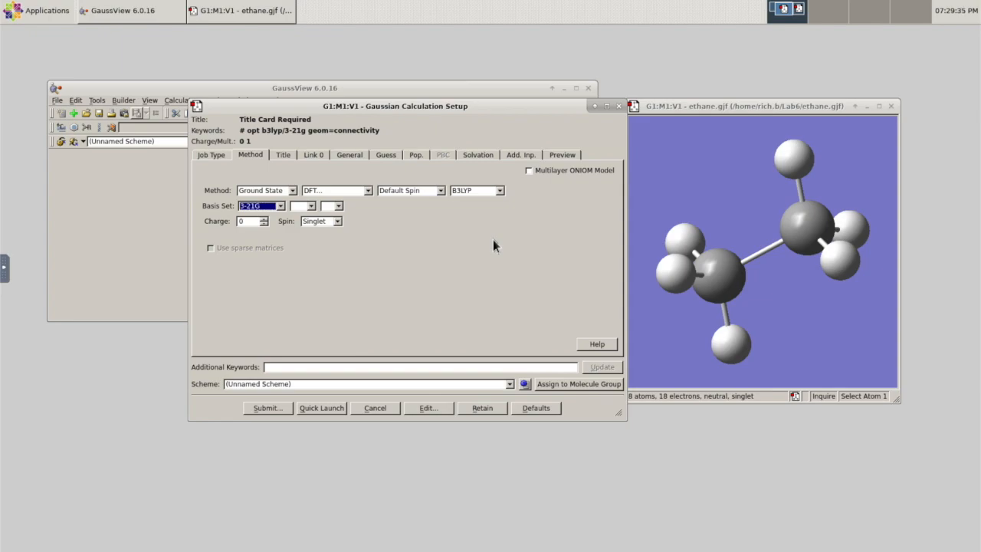
# Set the basis set to 6-31G with the d polarization function for the ethane calculation
pyautogui.click(459, 274)
pyautogui.click(281, 207)
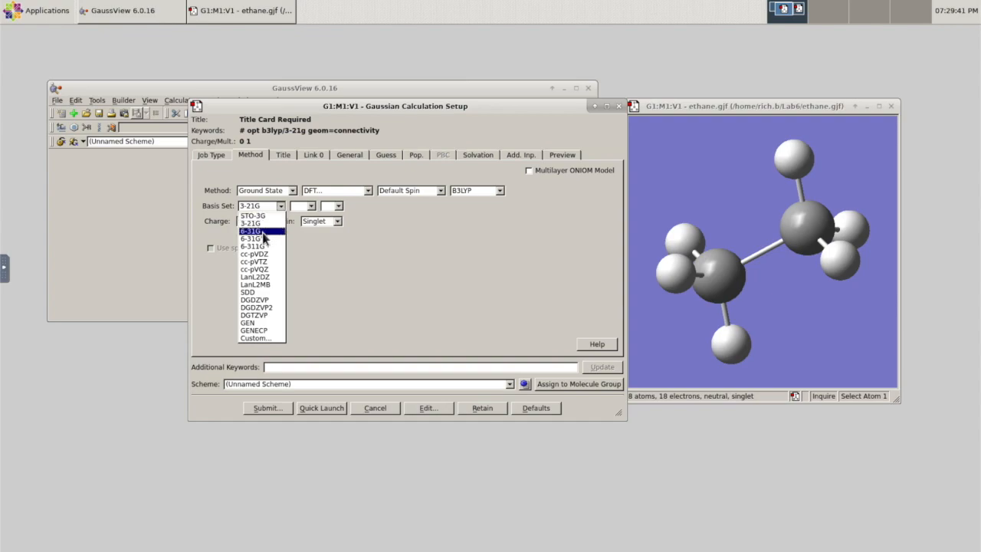
pyautogui.click(268, 231)
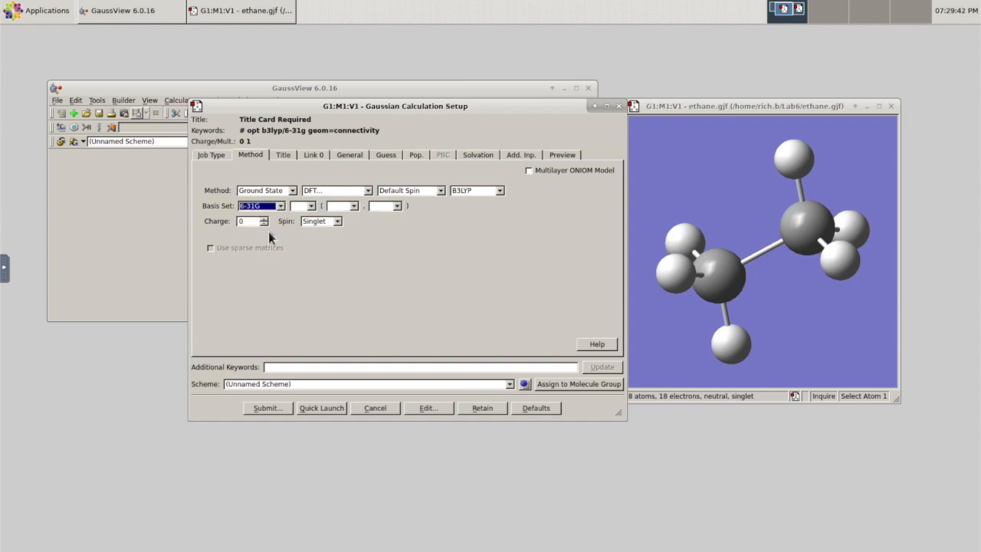
pyautogui.click(354, 206)
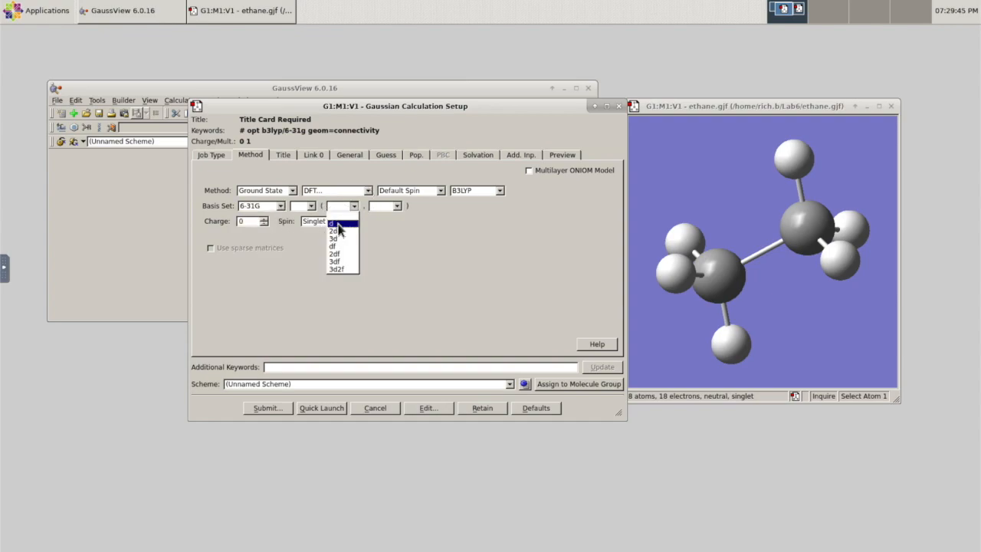
pyautogui.click(339, 229)
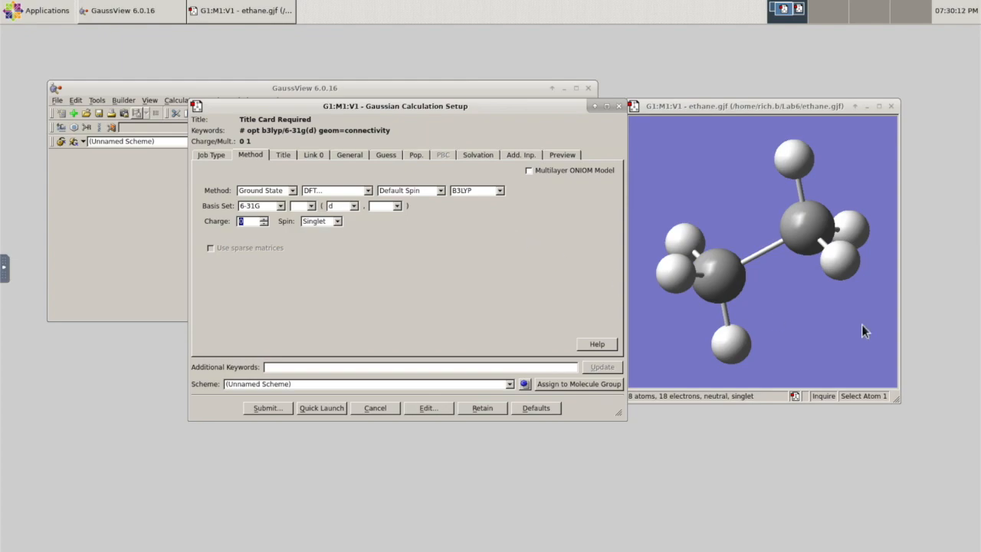
pyautogui.moveTo(835, 332)
pyautogui.mouseDown()
pyautogui.moveTo(839, 302)
pyautogui.moveTo(853, 320)
pyautogui.moveTo(828, 299)
pyautogui.moveTo(852, 304)
pyautogui.moveTo(832, 289)
pyautogui.moveTo(825, 333)
pyautogui.moveTo(797, 322)
pyautogui.mouseUp()
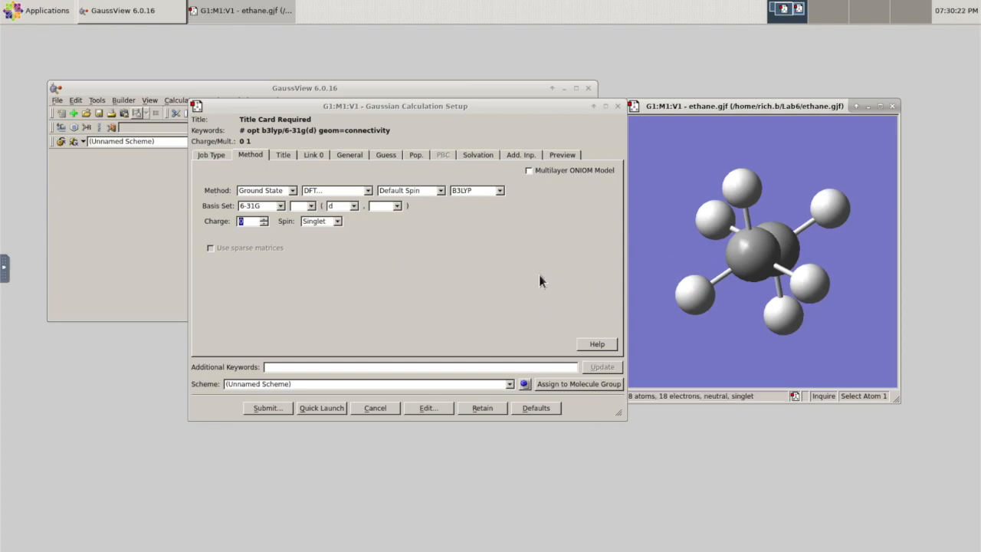
pyautogui.click(309, 267)
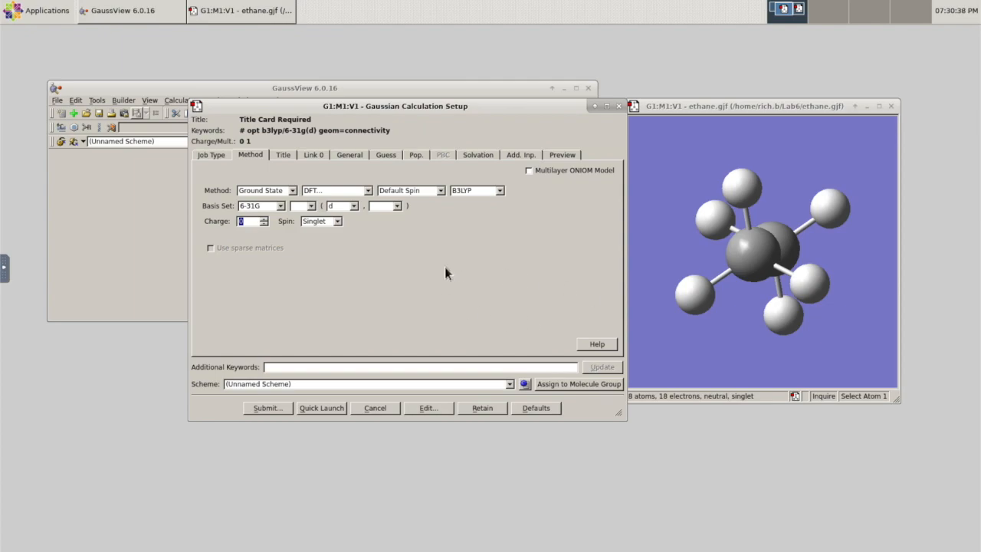
# Replace the default job title with the arbitrary text fsdufdhsiudhfdiushdf
pyautogui.click(284, 154)
pyautogui.moveTo(284, 230); pyautogui.dragTo(240, 233)
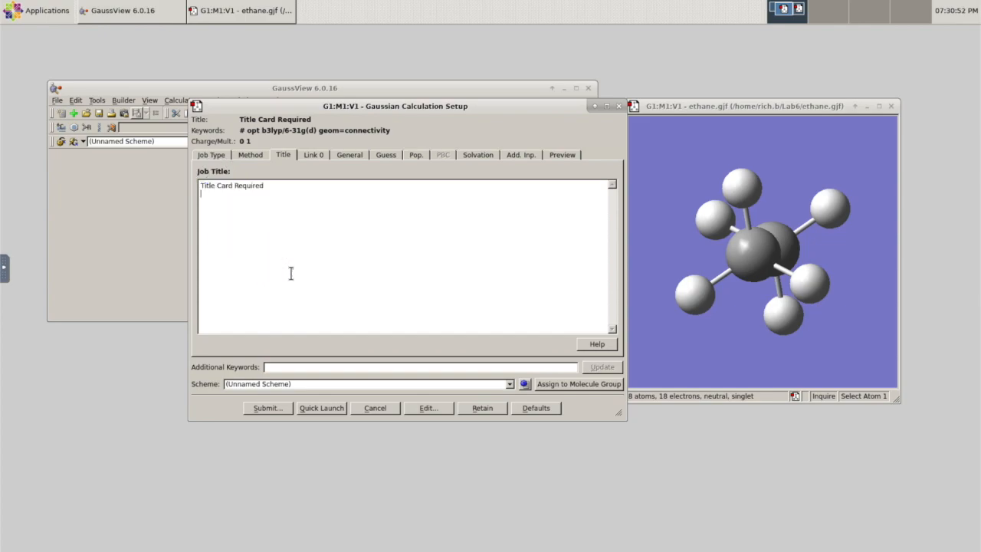
pyautogui.click(256, 185)
pyautogui.moveTo(256, 185); pyautogui.dragTo(193, 186)
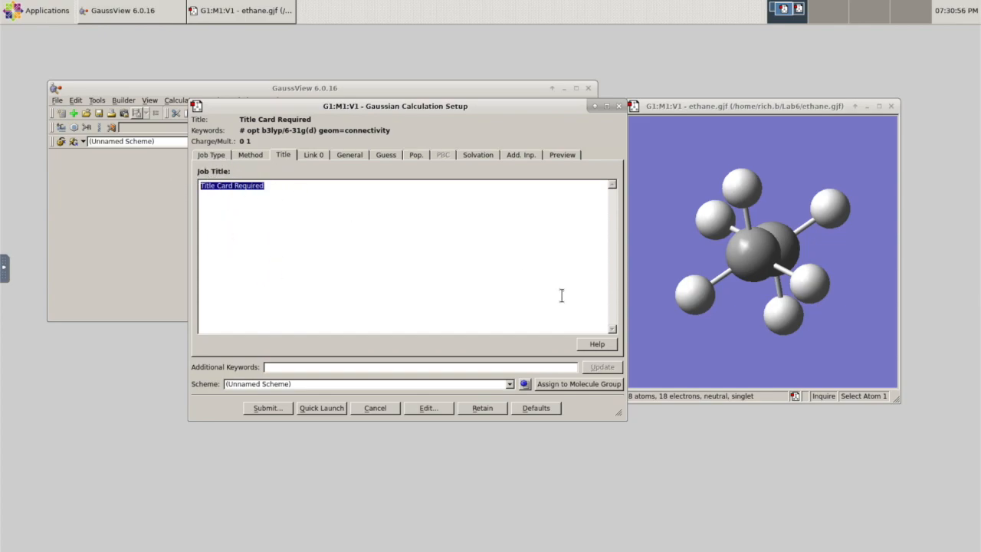
pyautogui.write('slskdjhf')
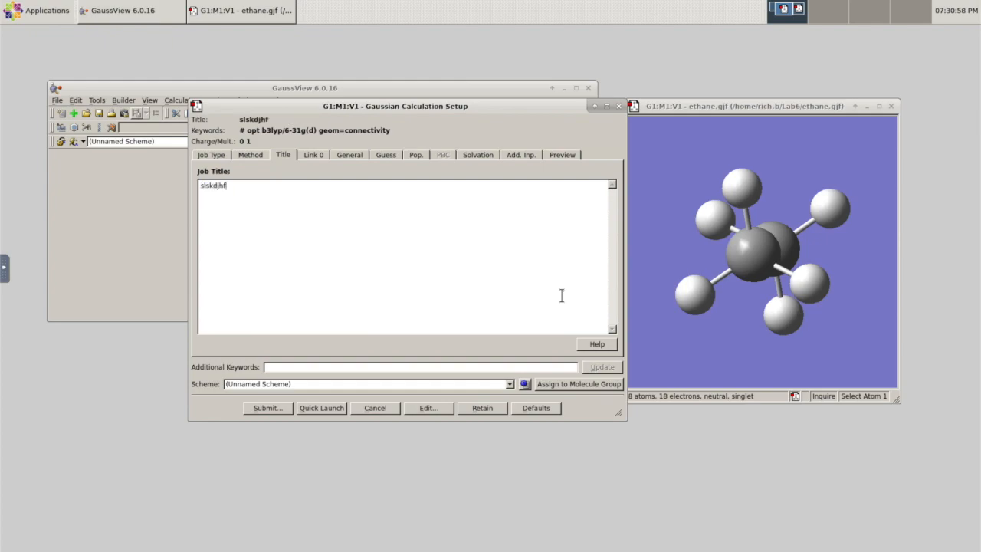
pyautogui.press('BackSpace')
pyautogui.press('BackSpace')
pyautogui.press('BackSpace')
pyautogui.press('BackSpace')
pyautogui.press('BackSpace')
pyautogui.press('BackSpace')
pyautogui.press('BackSpace')
pyautogui.write('fsdufdhsiudhfdiushdf')
pyautogui.press('Return')
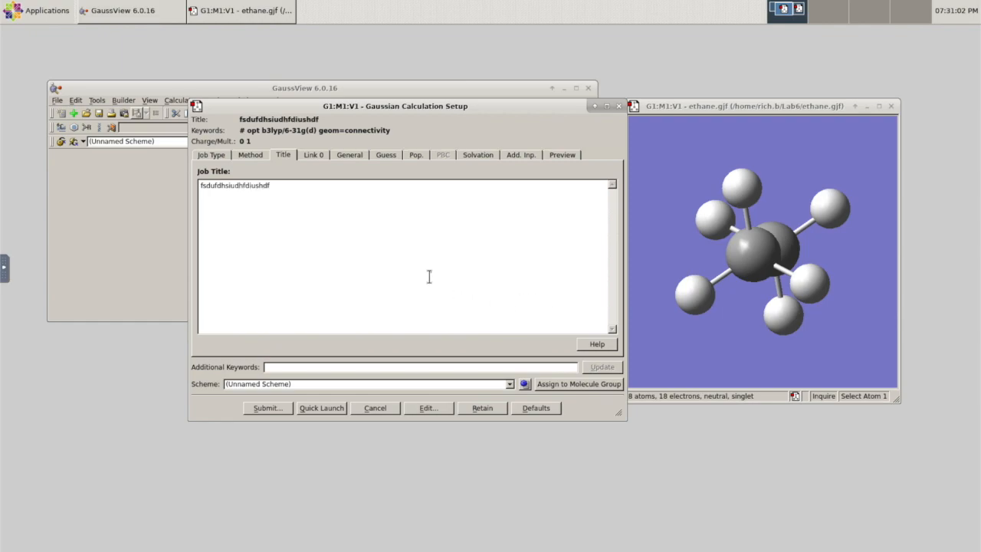
# Change the job title to "Ethane optimization by B3LYP/6-31G(d)"
pyautogui.moveTo(273, 186); pyautogui.dragTo(204, 185)
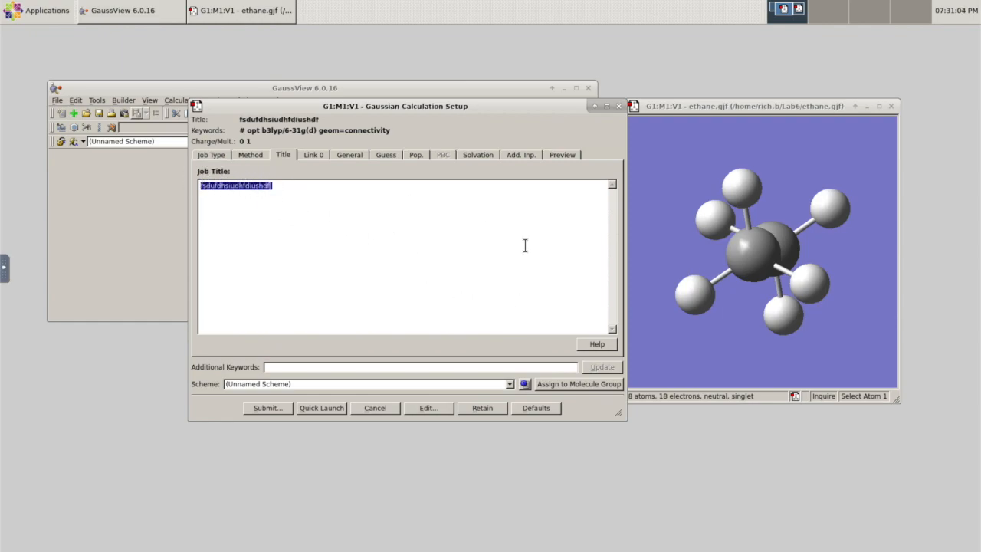
pyautogui.write('Etha')
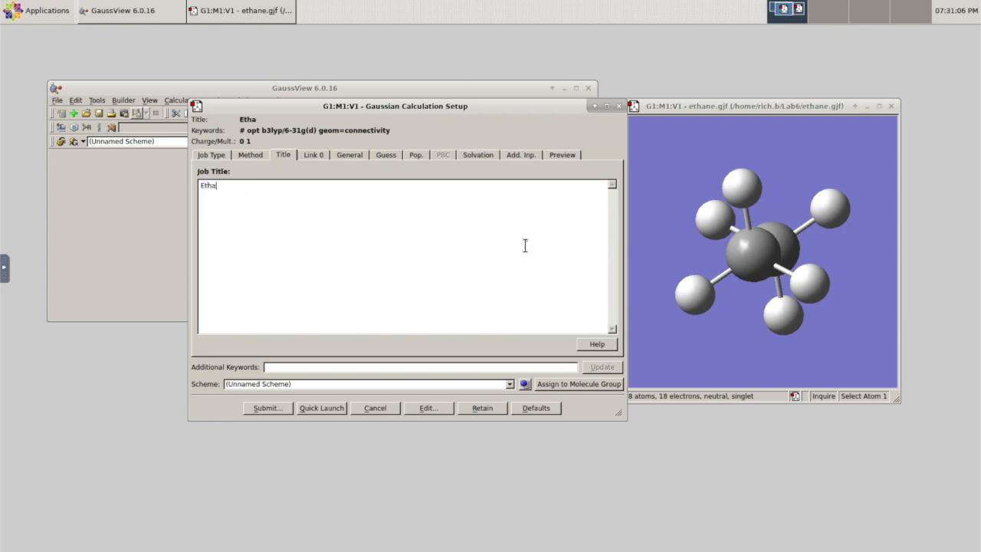
pyautogui.write('ne optimization by B')
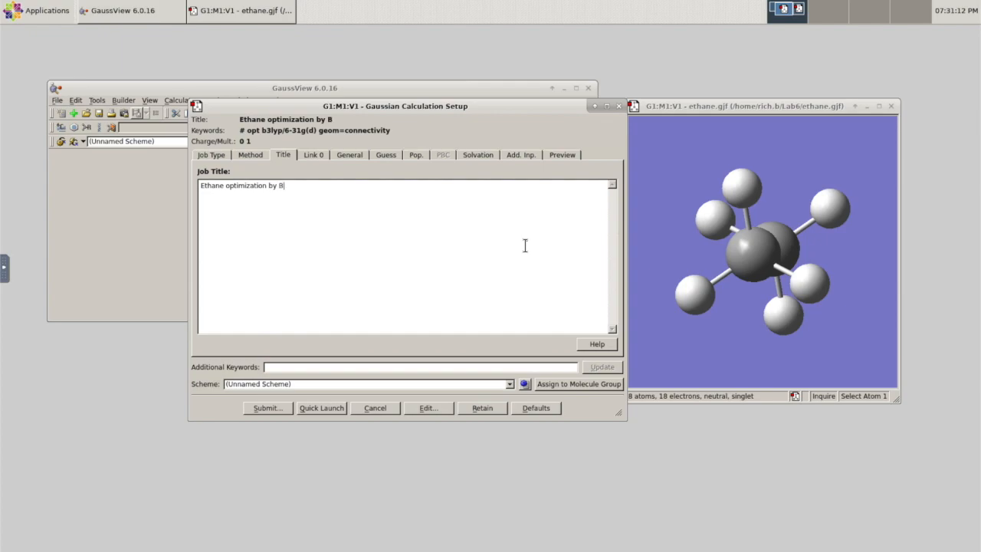
pyautogui.write('3LYP/6-31G(d)')
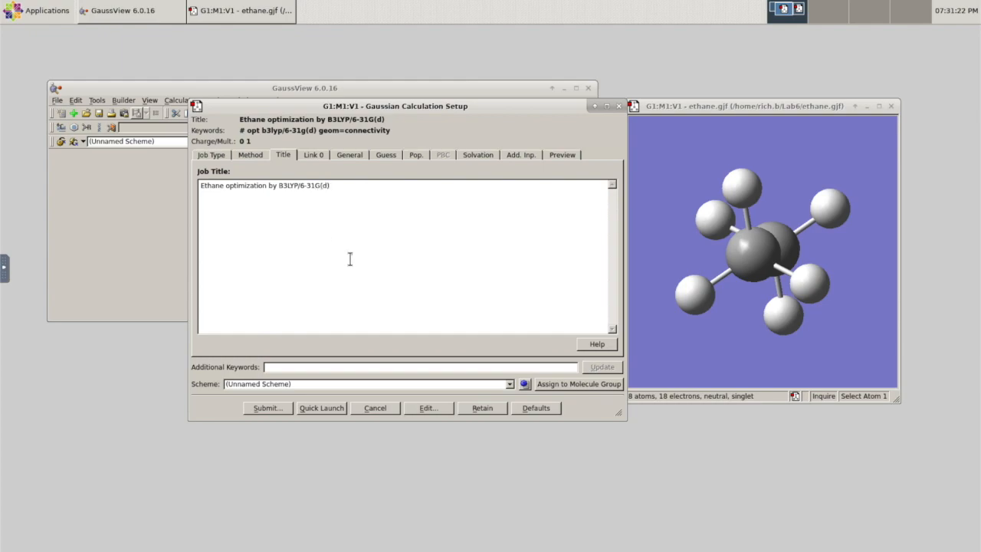
# Review the charge and the available spin multiplicities in the method settings while examining the ethane from several angles
pyautogui.click(248, 155)
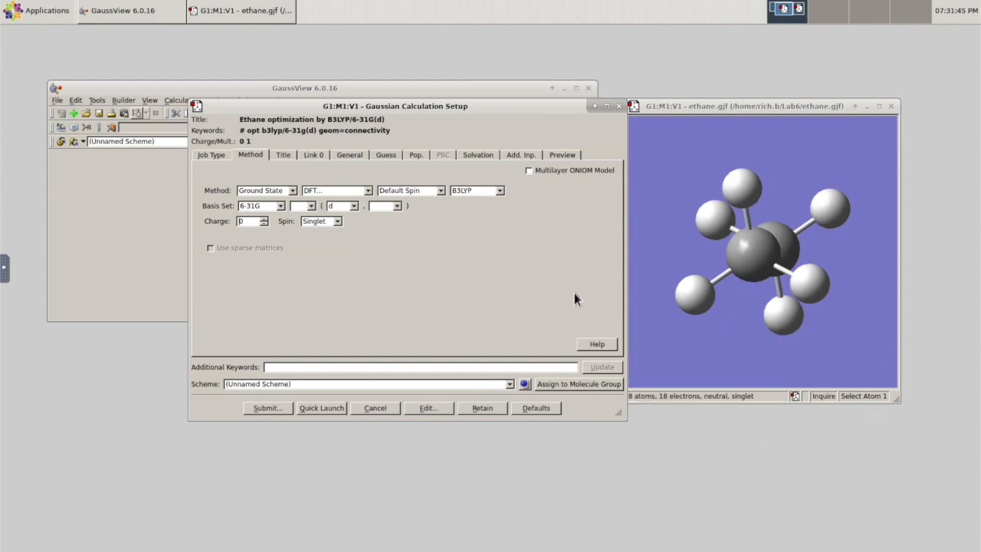
pyautogui.moveTo(699, 152); pyautogui.dragTo(767, 160)
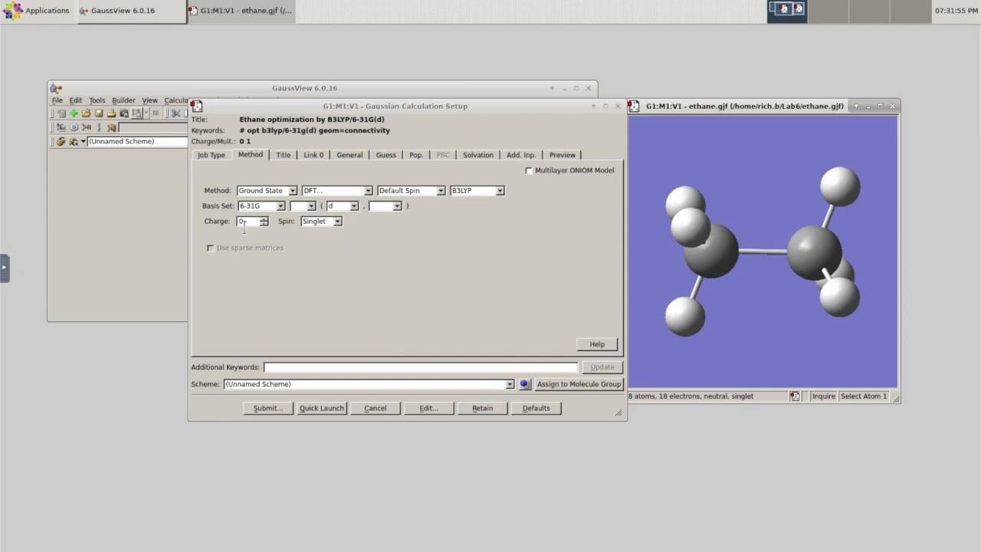
pyautogui.moveTo(797, 311); pyautogui.dragTo(759, 306)
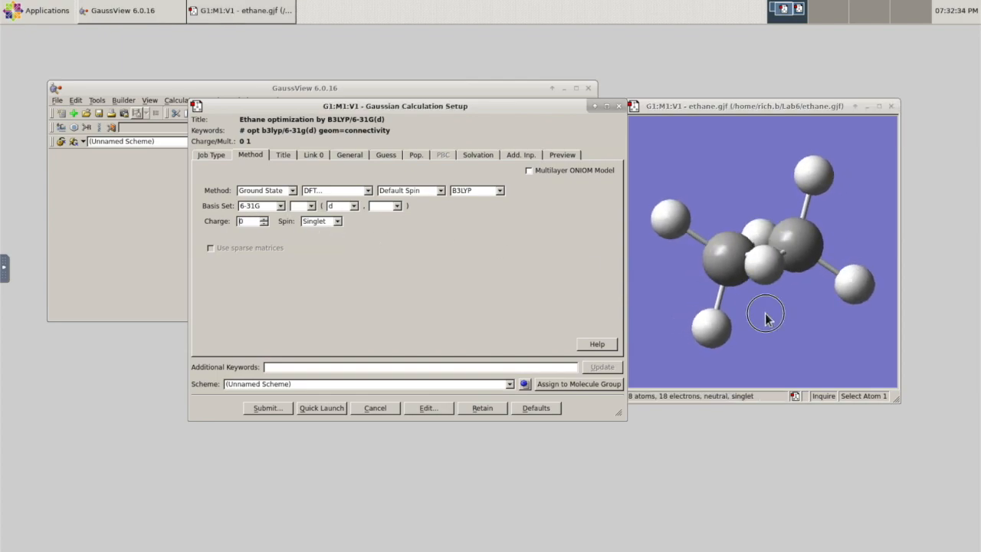
pyautogui.moveTo(766, 317); pyautogui.dragTo(743, 306)
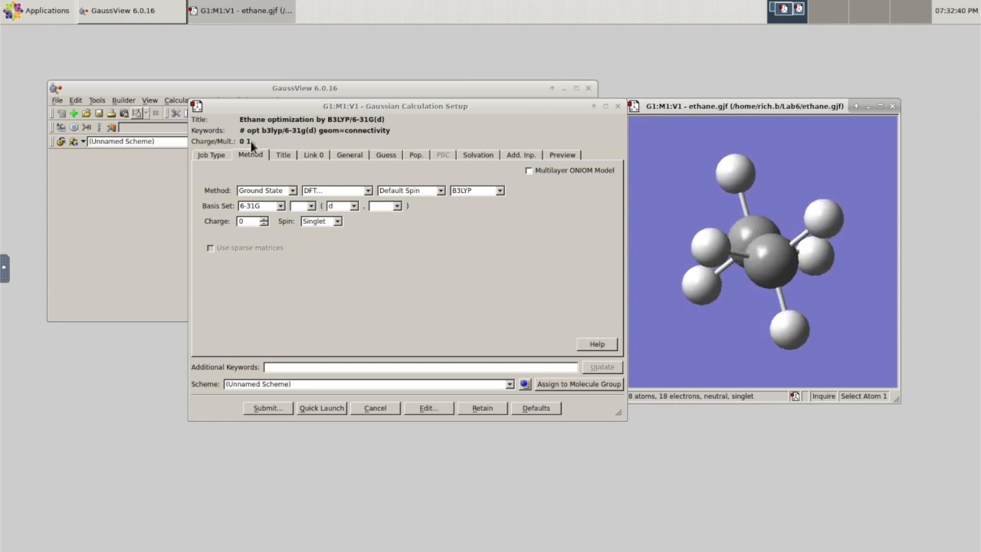
pyautogui.moveTo(659, 332); pyautogui.dragTo(679, 350)
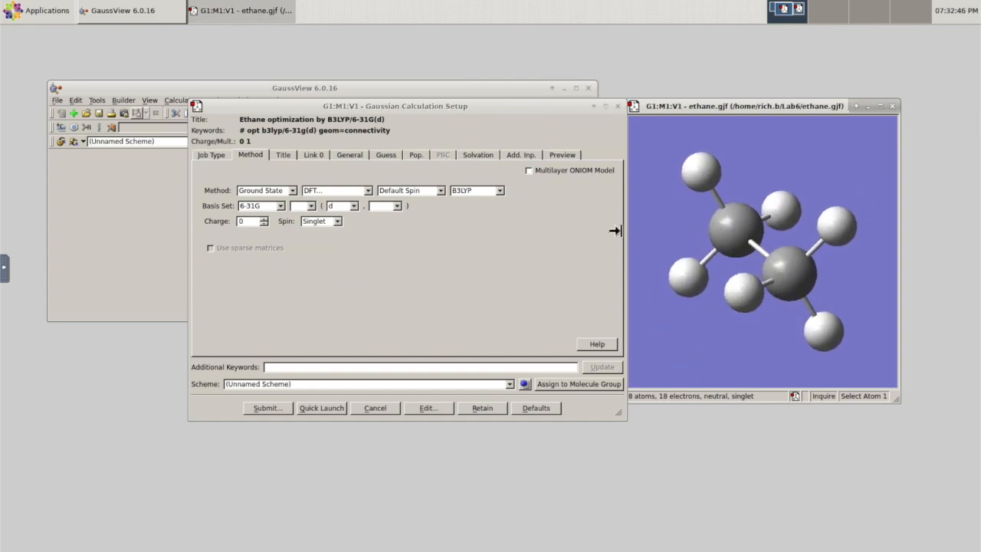
pyautogui.click(337, 222)
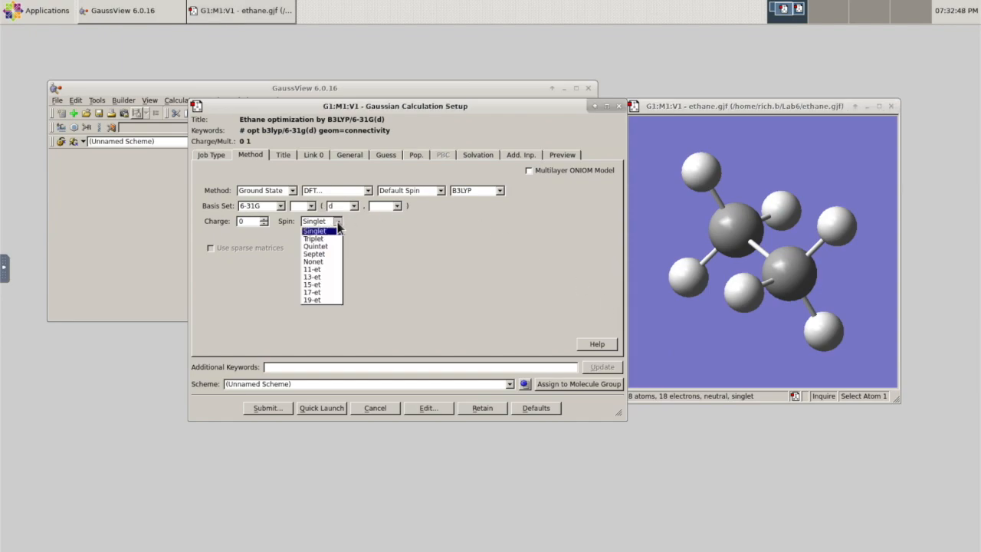
pyautogui.click(388, 223)
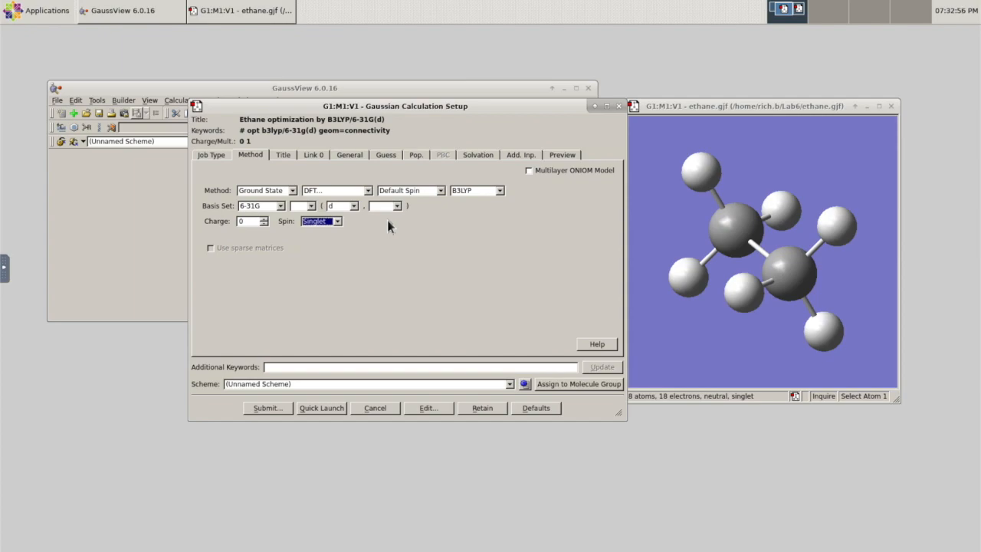
pyautogui.moveTo(655, 354); pyautogui.dragTo(722, 316)
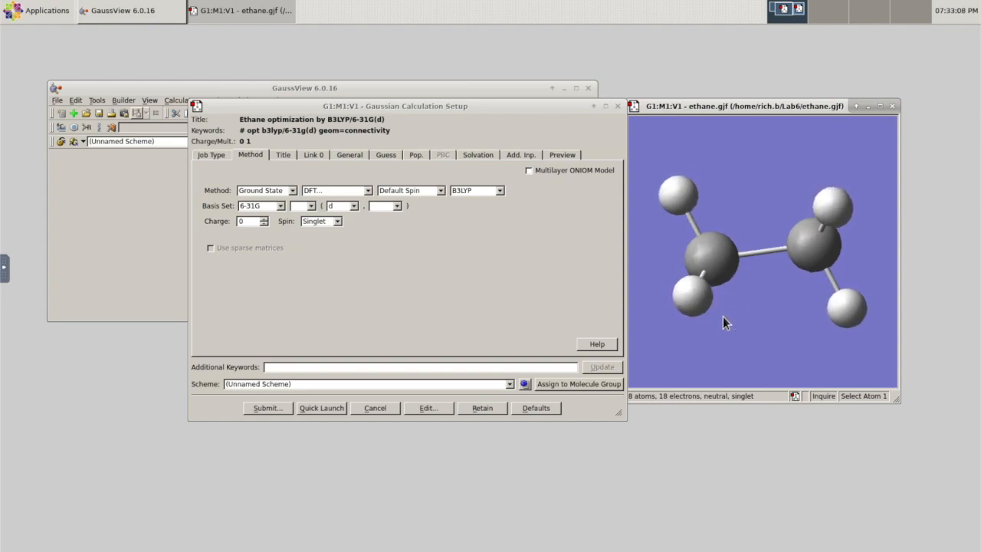
pyautogui.click(410, 294)
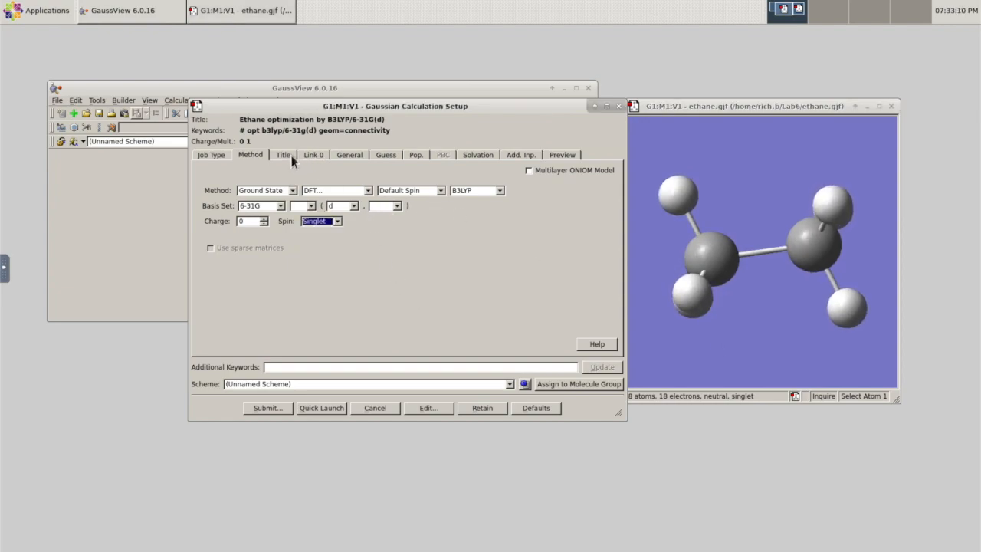
# Choose Default name for the checkpoint file in the Link 0 options
pyautogui.click(283, 155)
pyautogui.click(314, 154)
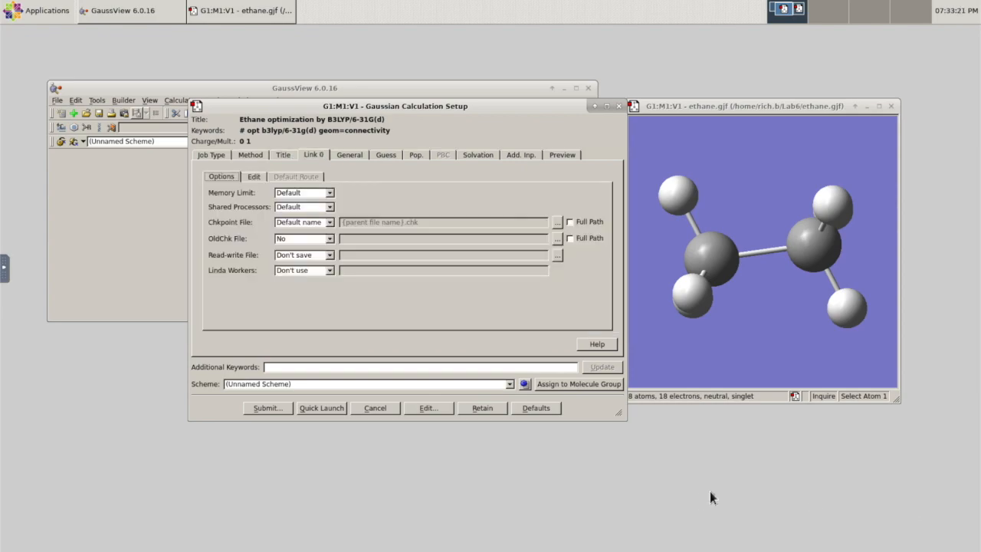
pyautogui.click(330, 222)
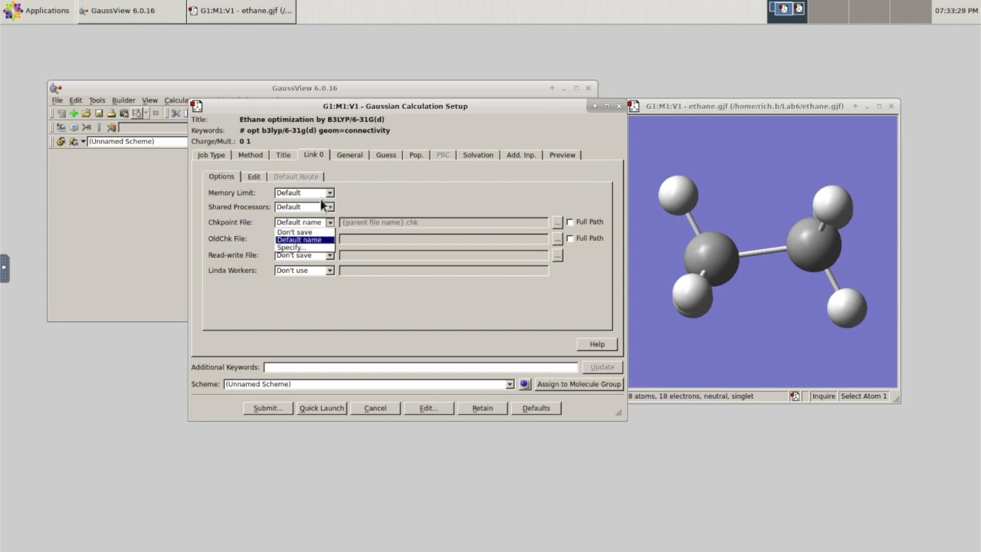
pyautogui.click(309, 241)
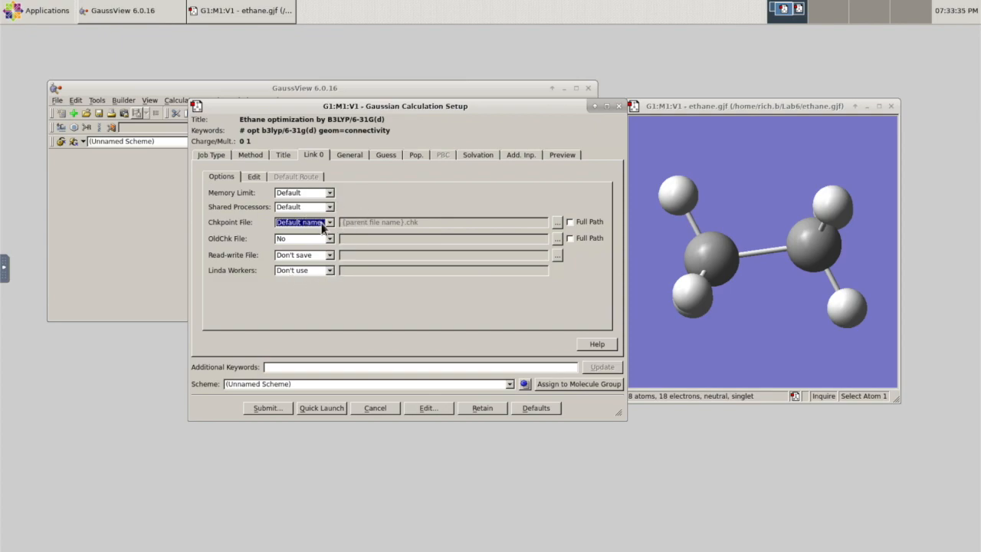
# Check the Optimization job type once more and retain the calculation settings for the ethane
pyautogui.moveTo(478, 110); pyautogui.dragTo(443, 146)
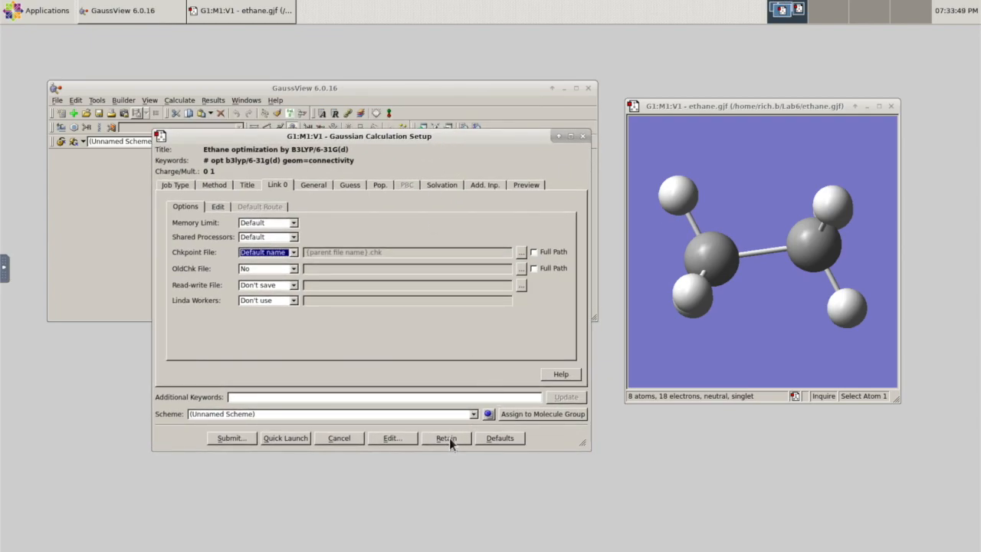
pyautogui.click(174, 185)
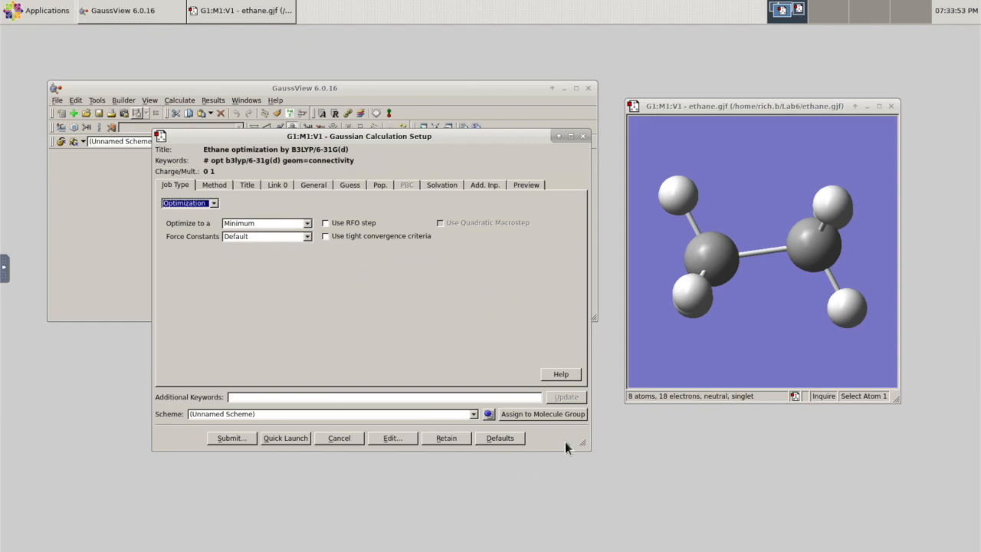
pyautogui.click(451, 440)
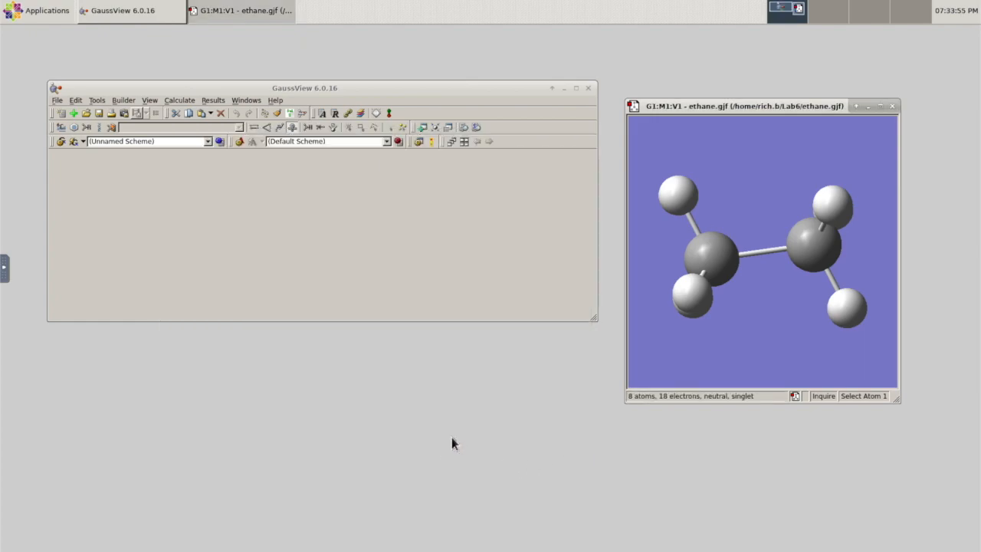
# Save the ethane structure with its calculation settings as ethane.gjf in the Lab6 folder, overwriting the existing file
pyautogui.click(58, 101)
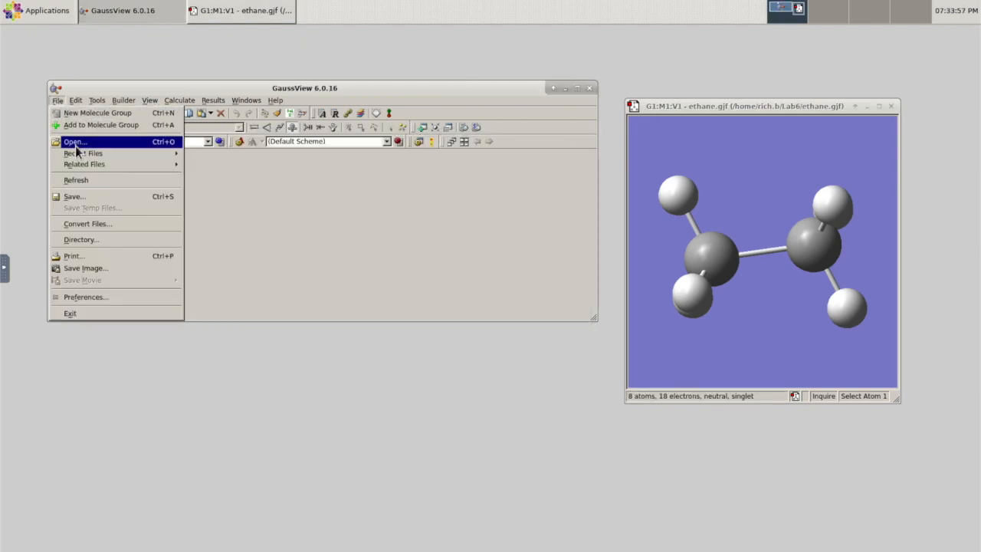
pyautogui.click(87, 197)
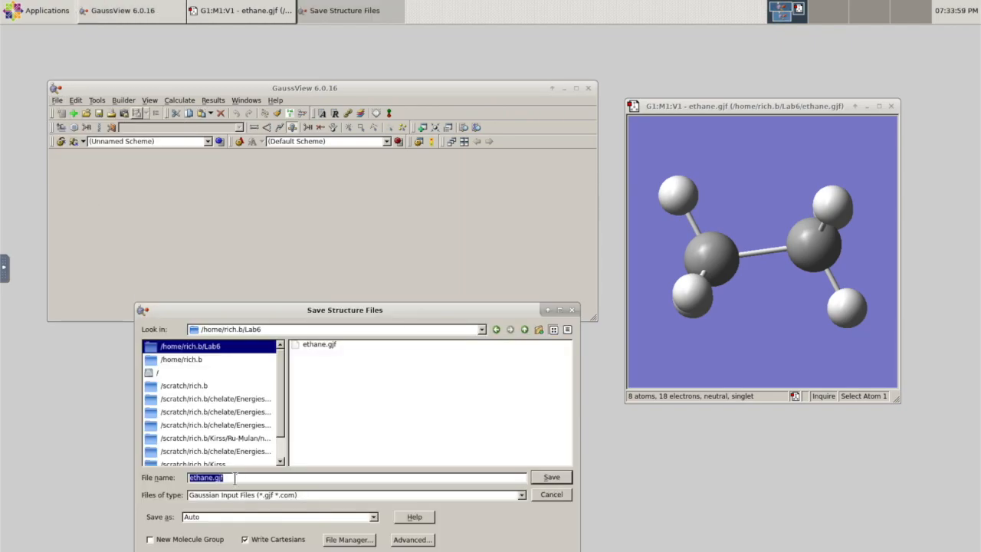
pyautogui.click(552, 476)
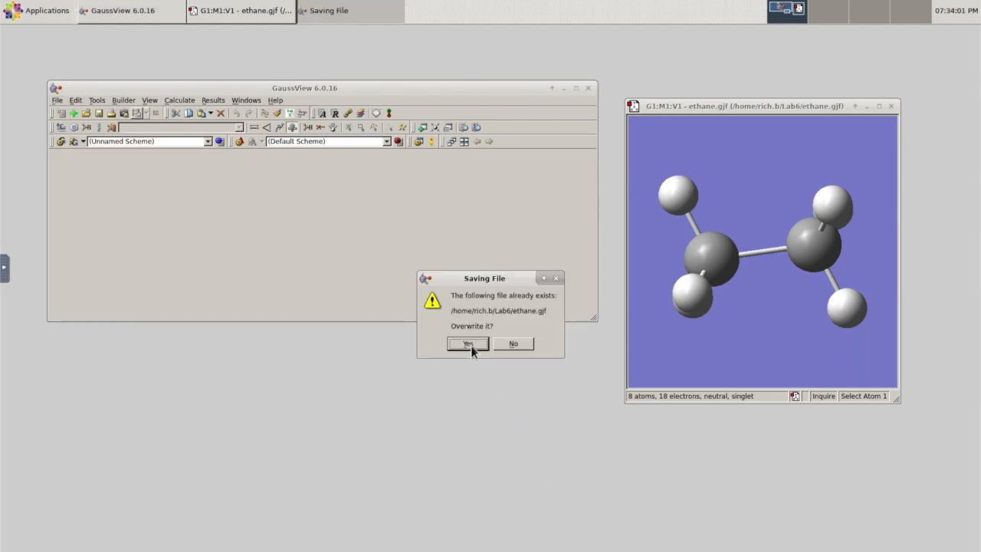
pyautogui.click(469, 343)
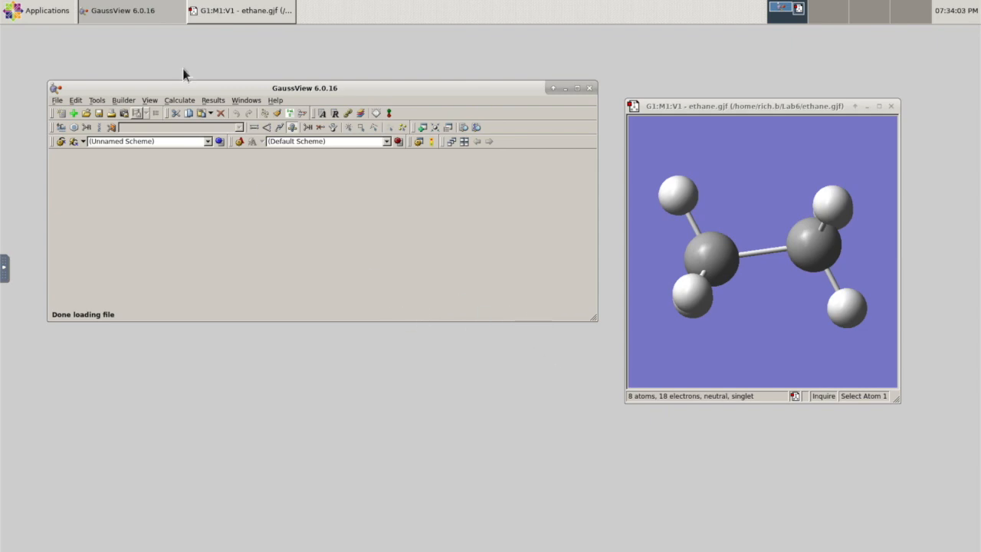
# Reopen the Gaussian Calculation Setup for the saved ethane structure
pyautogui.moveTo(828, 337); pyautogui.dragTo(761, 357)
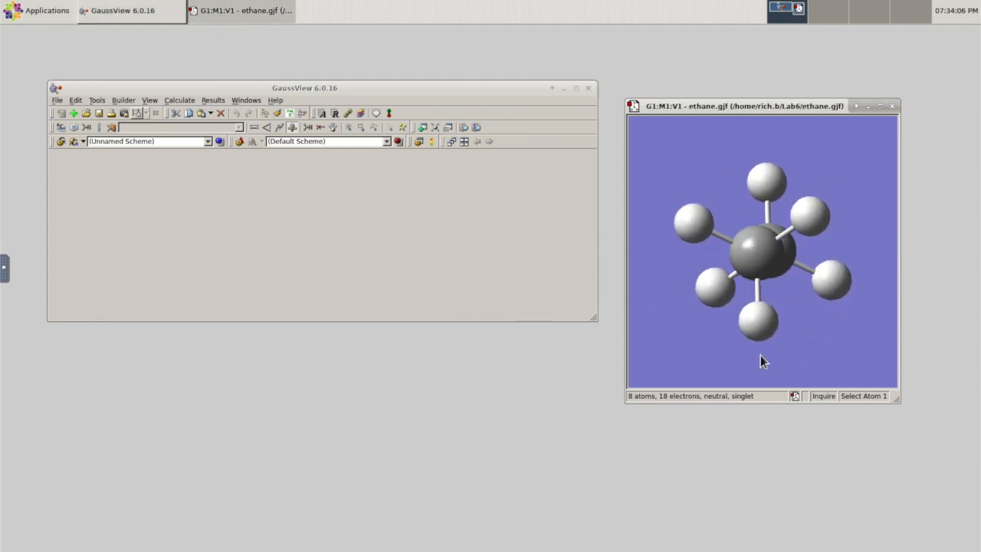
pyautogui.click(171, 101)
pyautogui.click(184, 112)
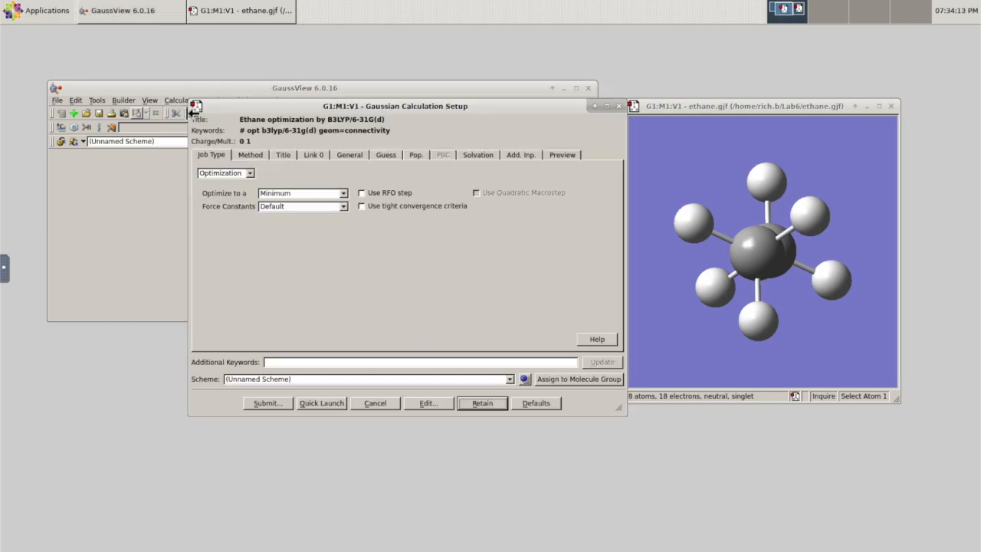
# Submit the existing ethane.gjf input file to Gaussian, keeping notification on for when the job is finished
pyautogui.moveTo(293, 107); pyautogui.dragTo(237, 108)
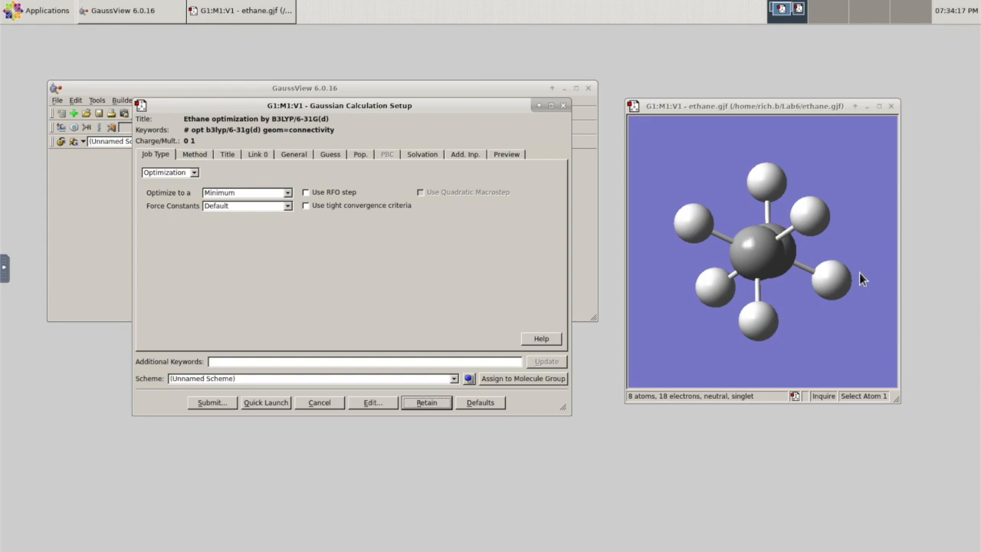
pyautogui.click(209, 403)
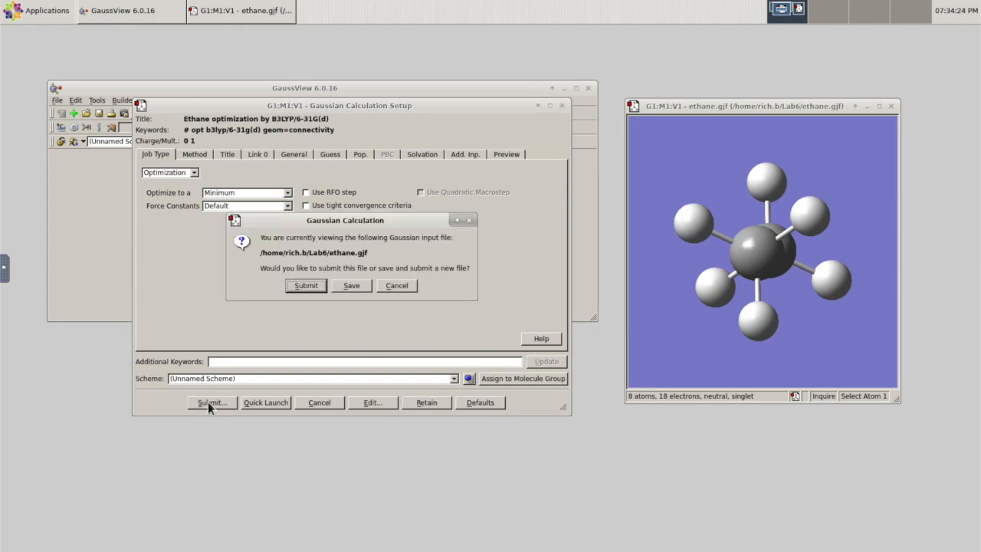
pyautogui.click(306, 285)
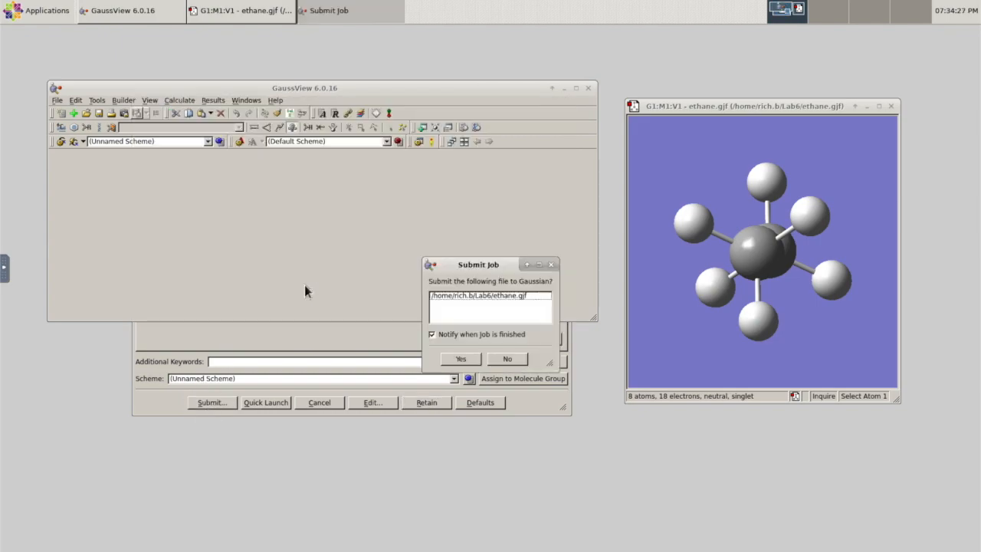
pyautogui.click(457, 360)
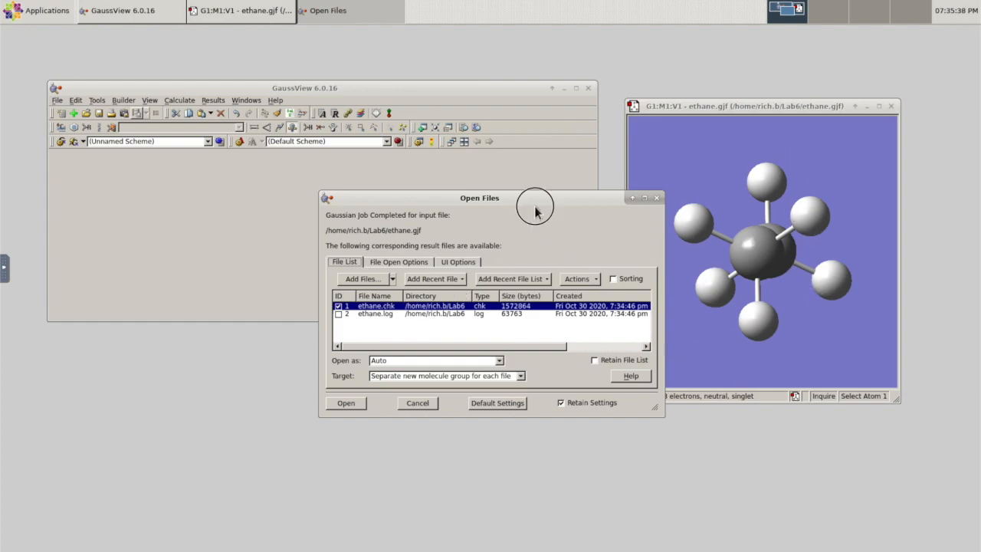
# Open the ethane.chk result file in a separate new molecule group and rotate the optimized ethane to a side view
pyautogui.moveTo(499, 200); pyautogui.dragTo(395, 203)
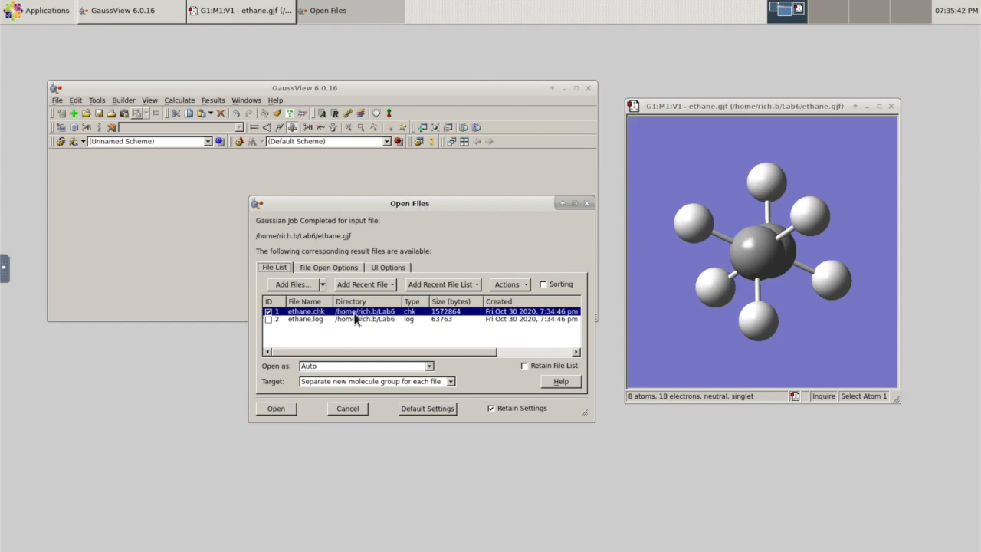
pyautogui.click(276, 409)
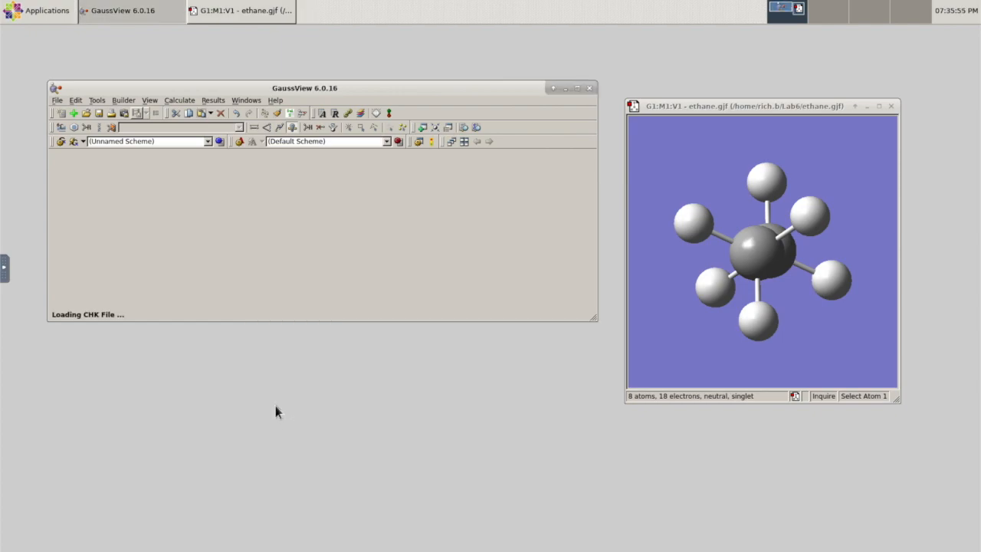
pyautogui.moveTo(810, 136); pyautogui.dragTo(389, 153)
pyautogui.moveTo(448, 201); pyautogui.dragTo(429, 230)
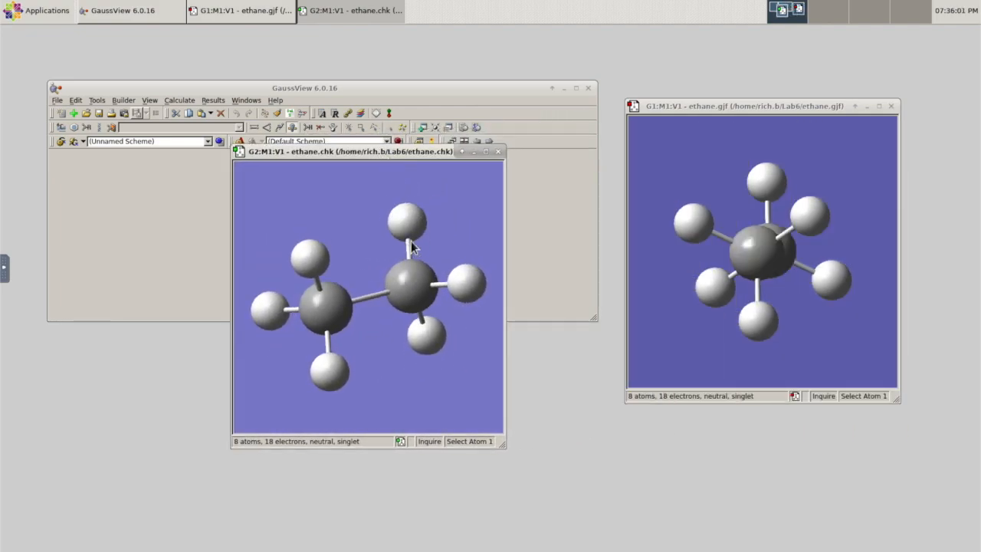
# Arrange the two ethane structures for comparison and measure the C–C bond length in ethane.chk with Inquire
pyautogui.click(782, 192)
pyautogui.moveTo(824, 177); pyautogui.dragTo(790, 191)
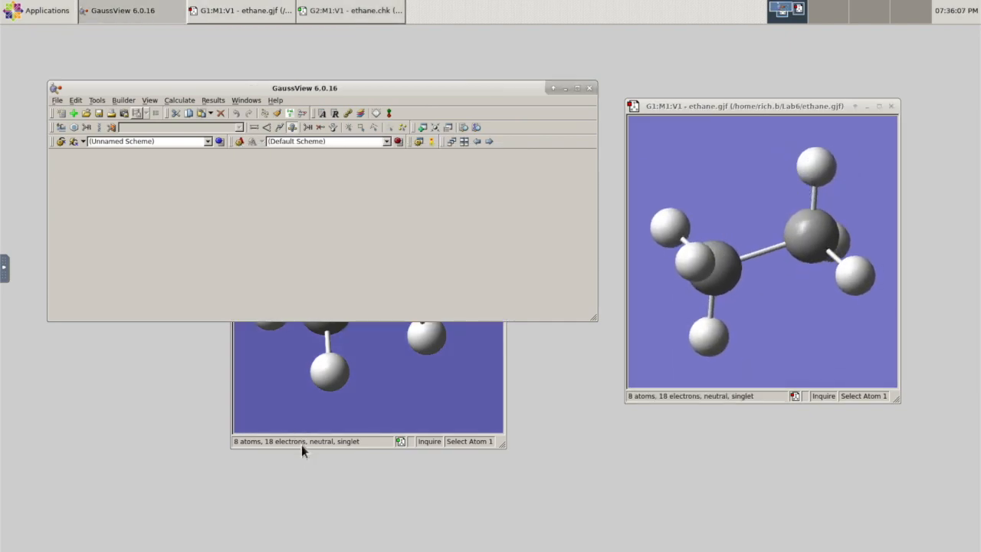
pyautogui.click(302, 445)
pyautogui.moveTo(330, 158); pyautogui.dragTo(480, 314)
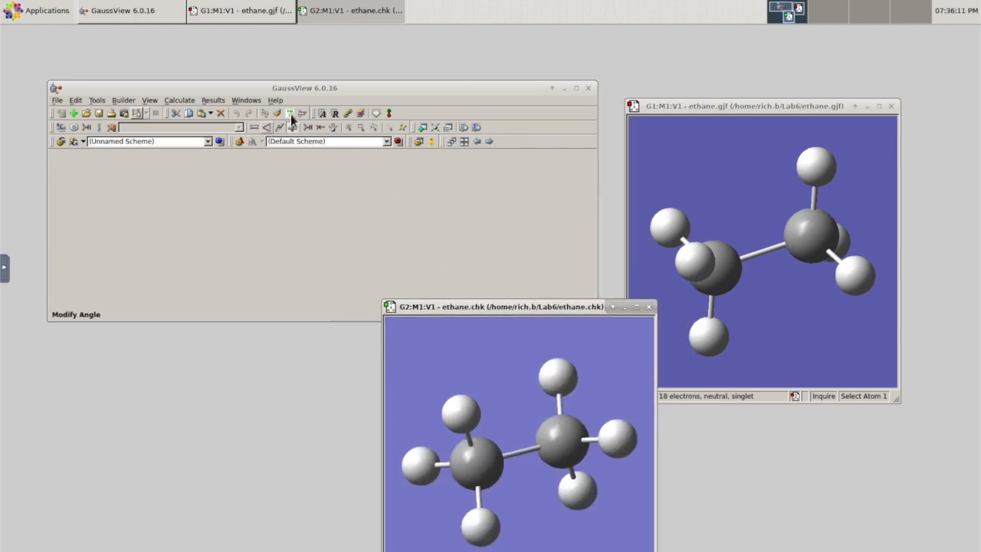
pyautogui.moveTo(344, 87); pyautogui.dragTo(323, 59)
pyautogui.click(233, 99)
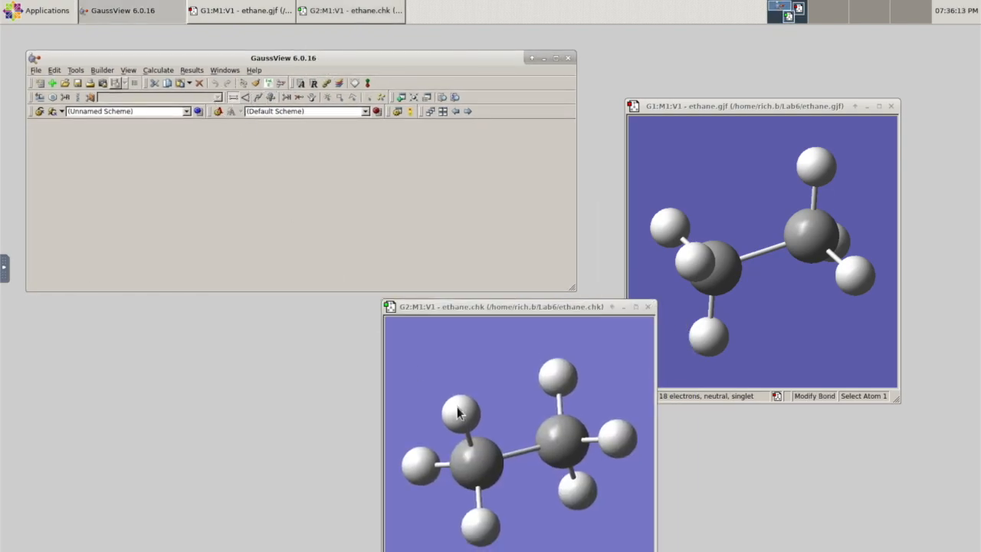
pyautogui.click(272, 99)
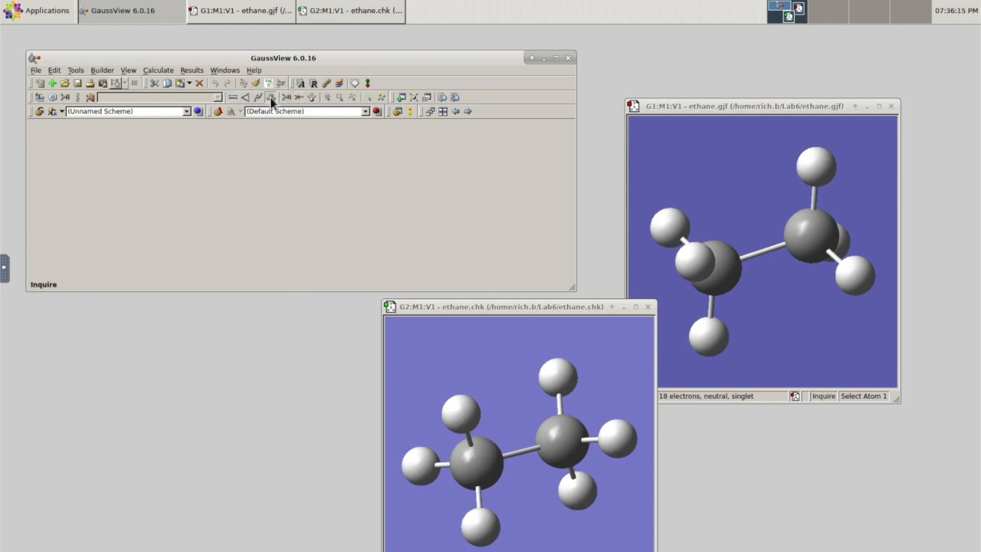
pyautogui.click(475, 461)
pyautogui.click(559, 442)
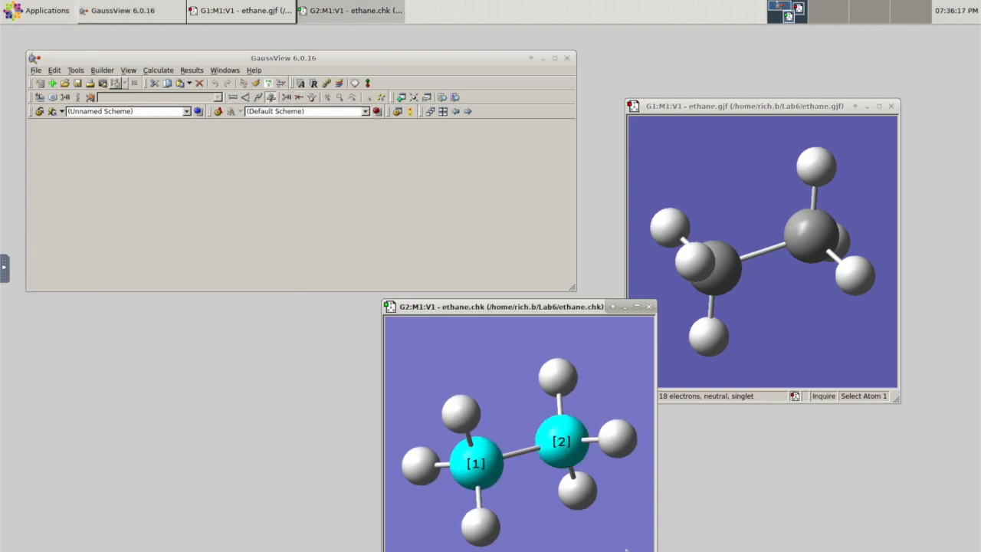
# Measure the C–C bond length in the original ethane.gjf structure
pyautogui.click(770, 397)
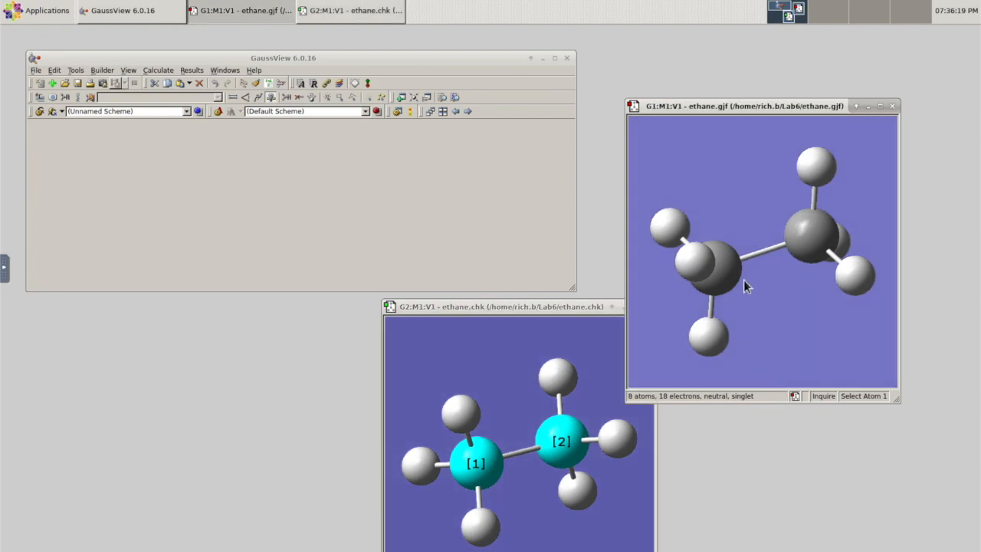
pyautogui.click(723, 268)
pyautogui.click(802, 228)
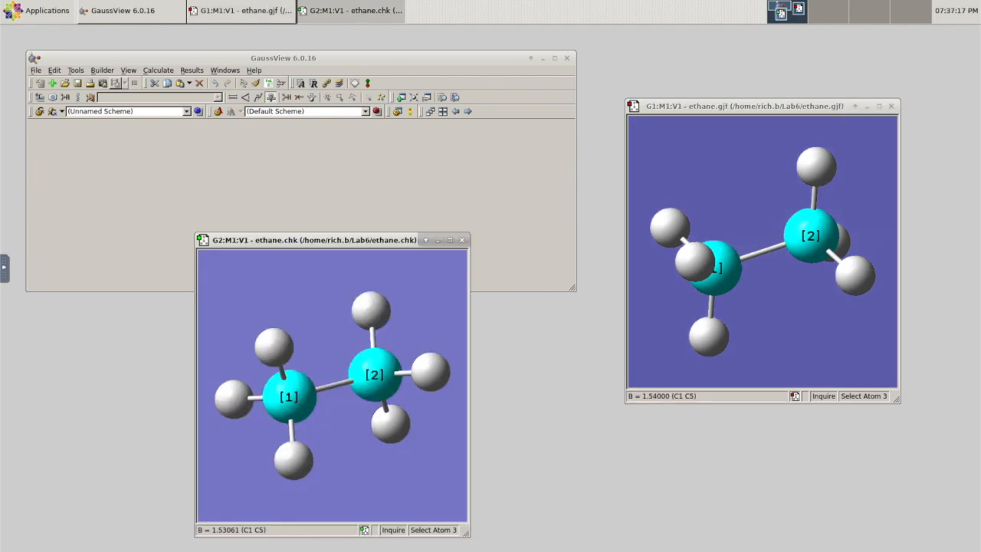
# Clear the atom selection in ethane.chk and rotate the molecule until its C–C bond stands vertical
pyautogui.click(411, 519)
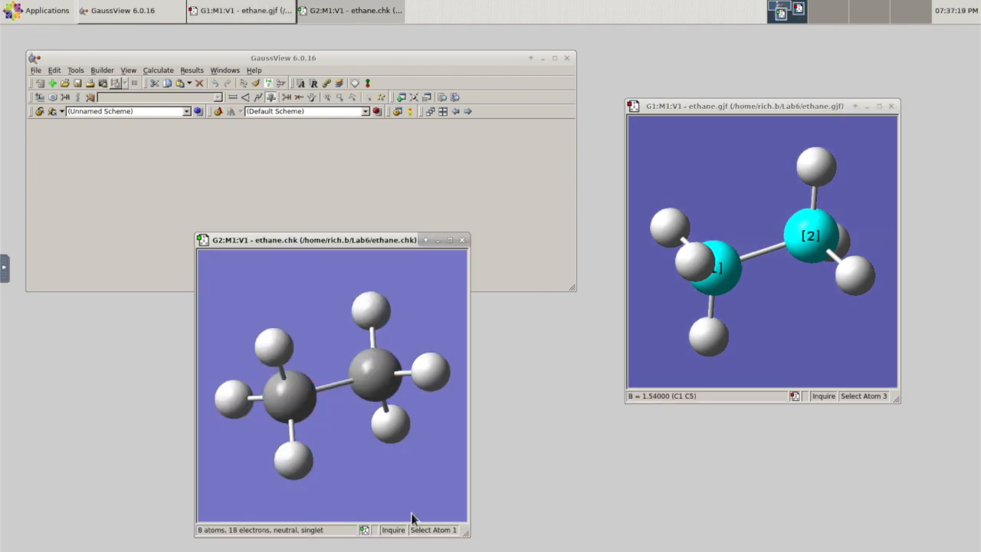
pyautogui.moveTo(287, 234)
pyautogui.mouseDown()
pyautogui.moveTo(293, 140)
pyautogui.moveTo(287, 225)
pyautogui.mouseUp()
pyautogui.moveTo(314, 299)
pyautogui.mouseDown()
pyautogui.moveTo(276, 299)
pyautogui.moveTo(335, 329)
pyautogui.moveTo(328, 294)
pyautogui.moveTo(285, 302)
pyautogui.moveTo(311, 320)
pyautogui.moveTo(282, 289)
pyautogui.moveTo(300, 308)
pyautogui.moveTo(337, 280)
pyautogui.moveTo(325, 295)
pyautogui.mouseUp()
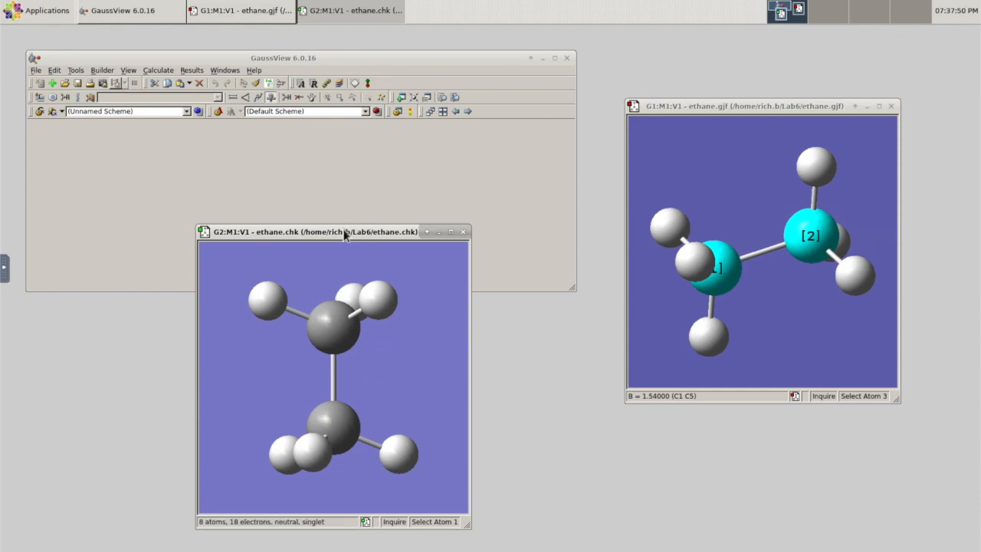
pyautogui.moveTo(345, 235); pyautogui.dragTo(390, 250)
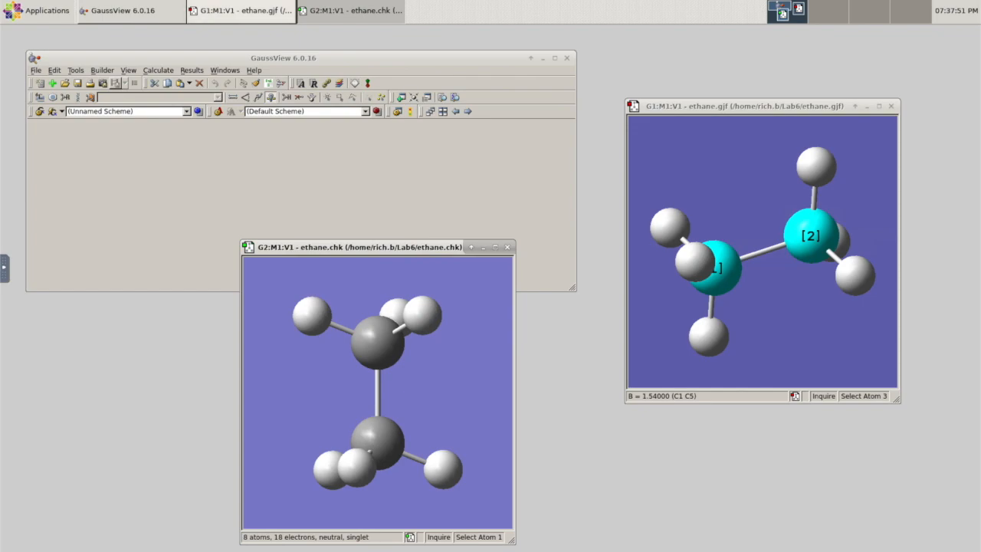
pyautogui.moveTo(335, 59); pyautogui.dragTo(333, 33)
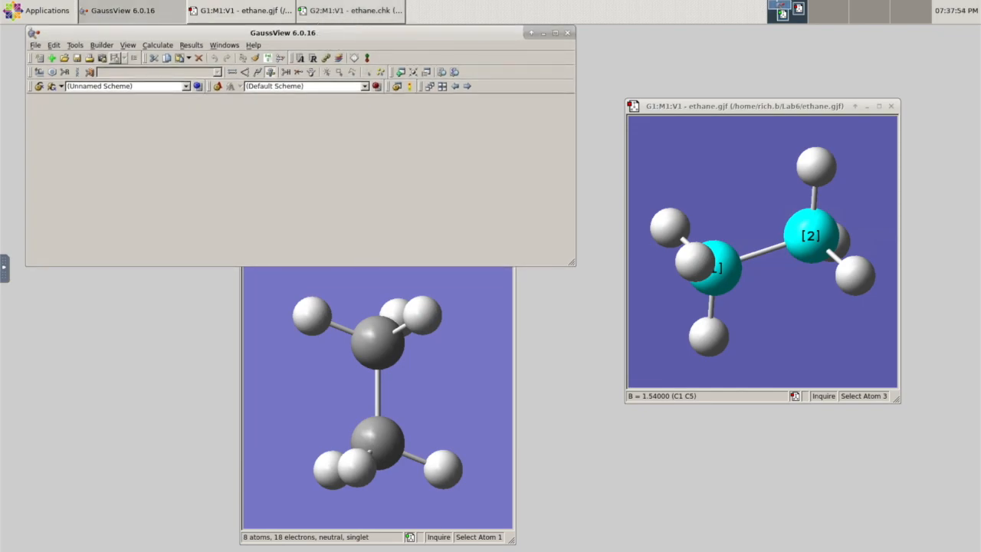
pyautogui.click(385, 539)
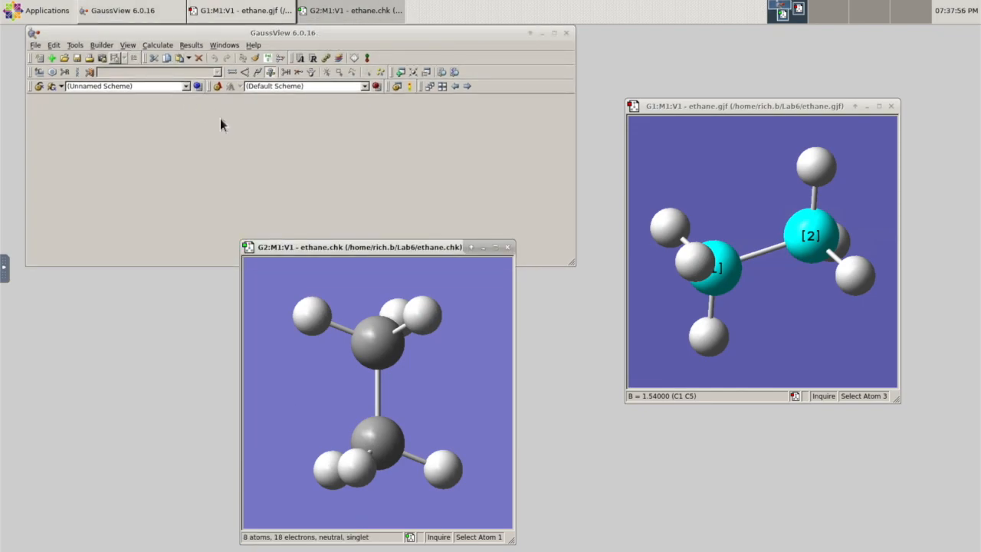
pyautogui.moveTo(387, 250); pyautogui.dragTo(379, 292)
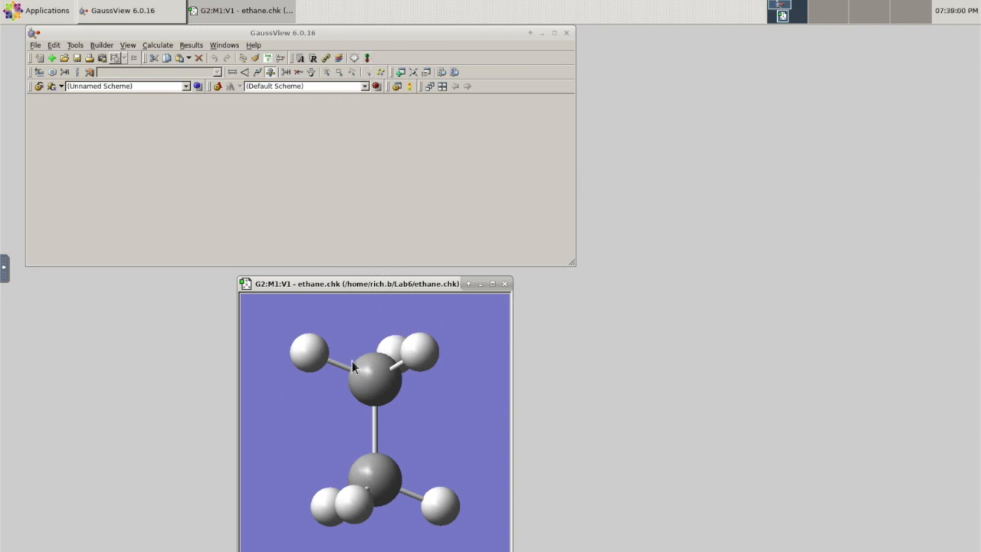
# Open the MO editor for ethane.chk and place it clear of the structure window
pyautogui.click(383, 36)
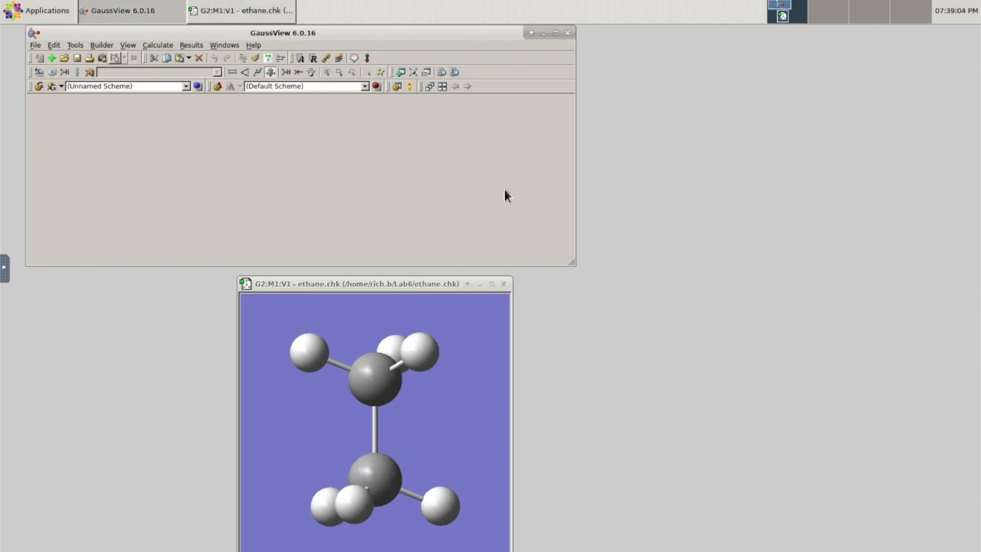
pyautogui.click(366, 58)
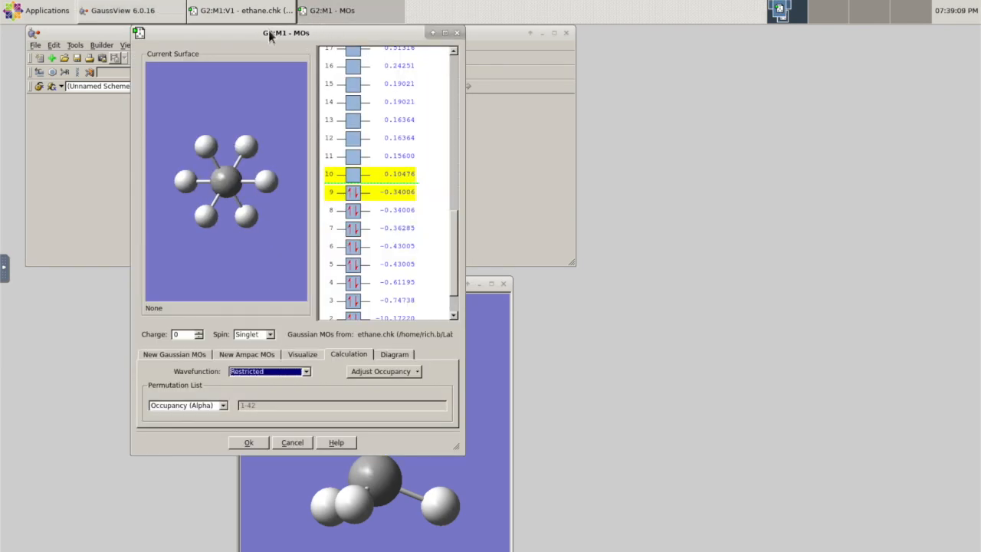
pyautogui.moveTo(268, 32); pyautogui.dragTo(679, 109)
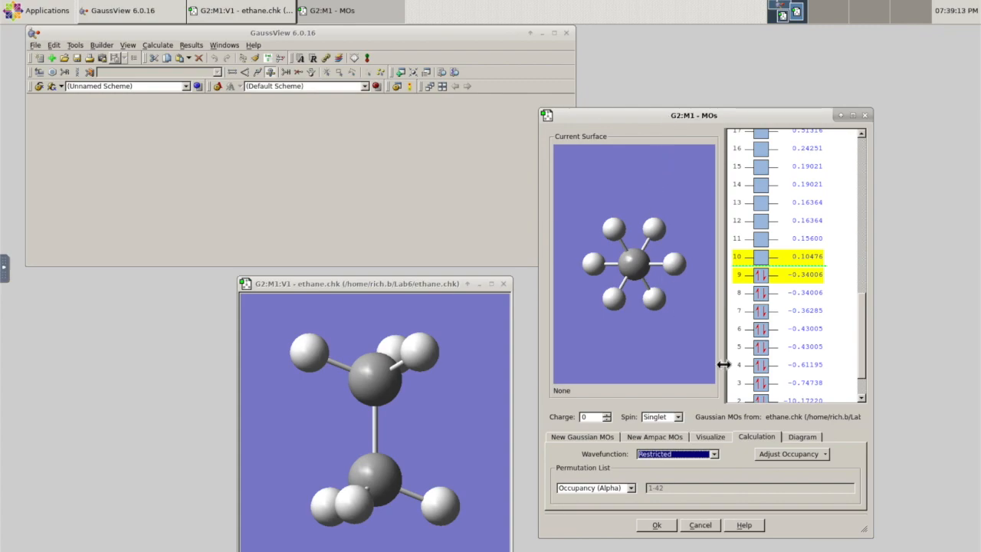
# Display the ethane orbitals with the Unrestricted (Alpha) wavefunction and return the setting to Restricted
pyautogui.click(715, 455)
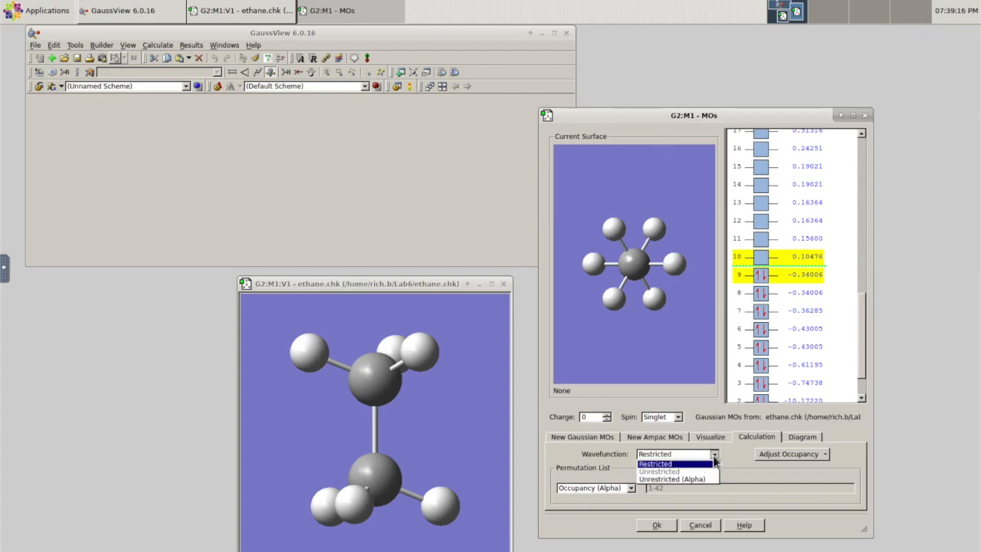
pyautogui.click(660, 479)
pyautogui.moveTo(778, 404); pyautogui.dragTo(727, 404)
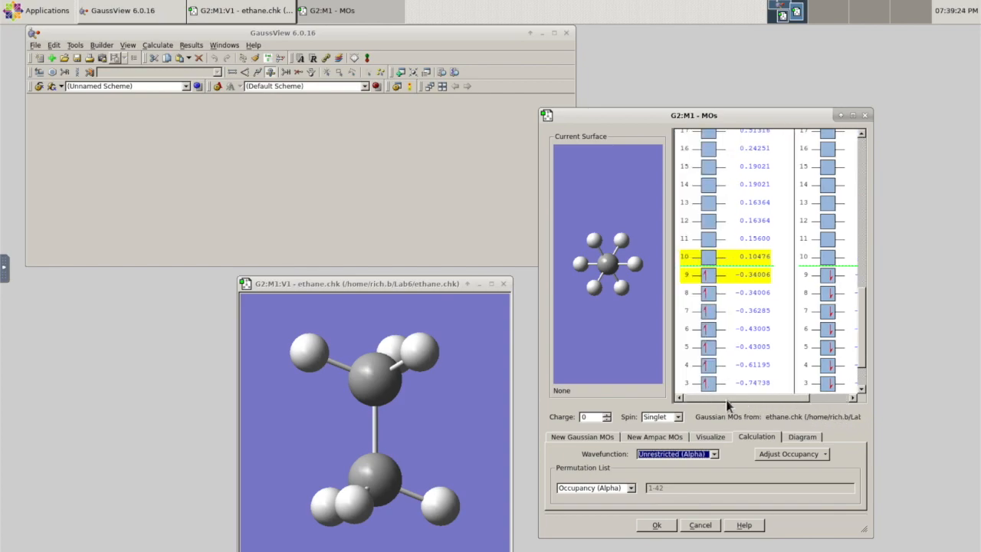
pyautogui.click(714, 455)
pyautogui.click(692, 463)
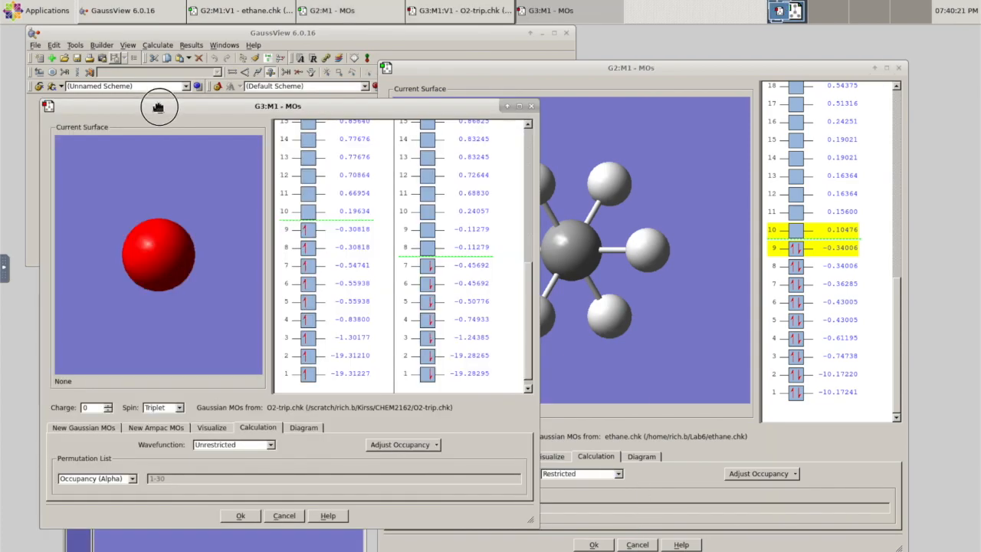
# Rotate the O2-trip.chk molecule, view its triplet orbitals with the Restricted wavefunction in an enlarged MO editor, and close that editor
pyautogui.moveTo(158, 105)
pyautogui.mouseDown()
pyautogui.moveTo(140, 105)
pyautogui.moveTo(155, 114)
pyautogui.mouseUp()
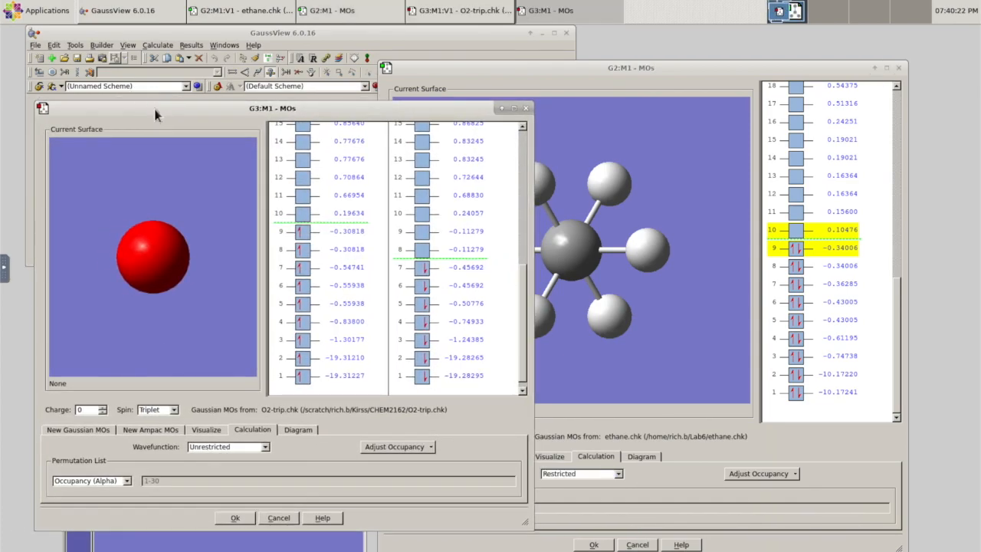
pyautogui.moveTo(158, 314); pyautogui.dragTo(207, 302)
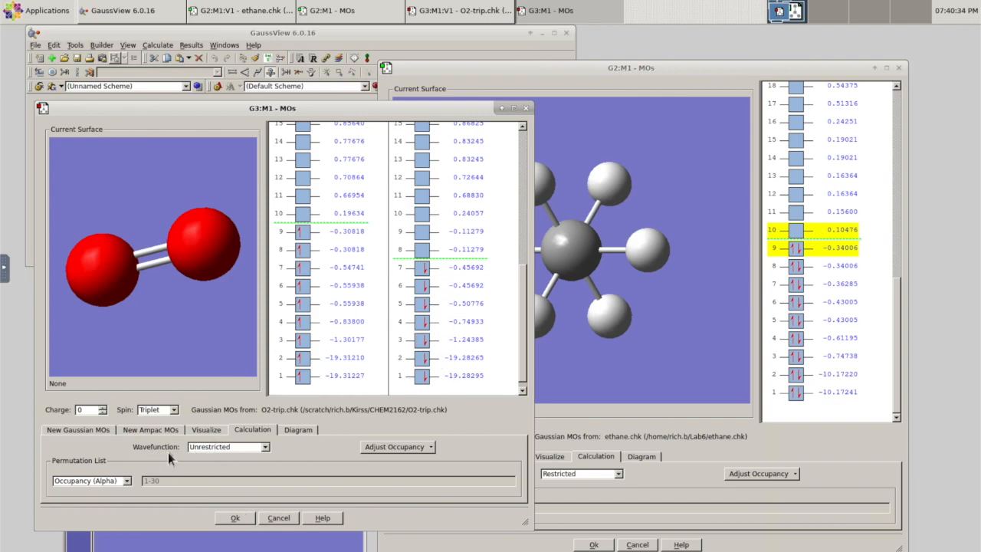
pyautogui.click(213, 448)
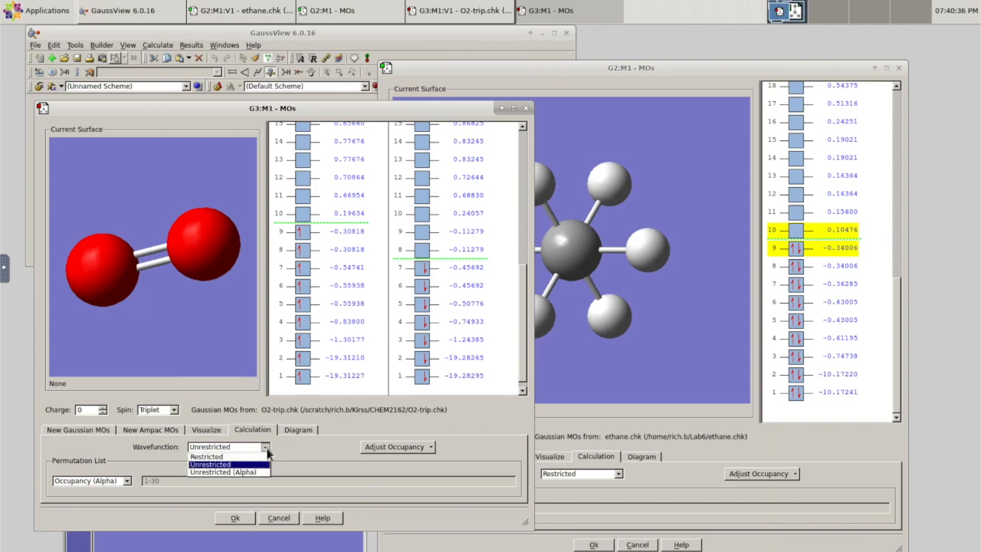
pyautogui.click(228, 457)
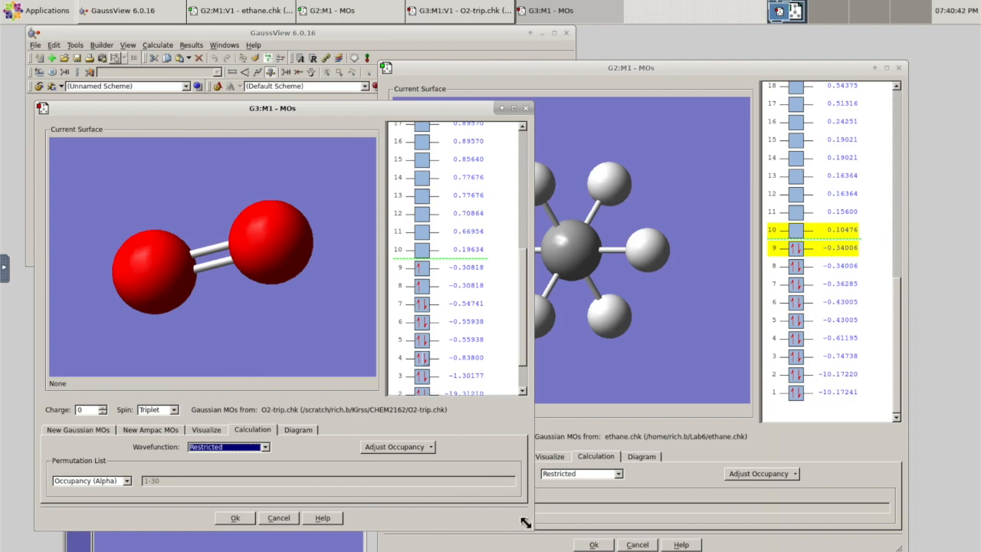
pyautogui.moveTo(525, 522); pyautogui.dragTo(728, 551)
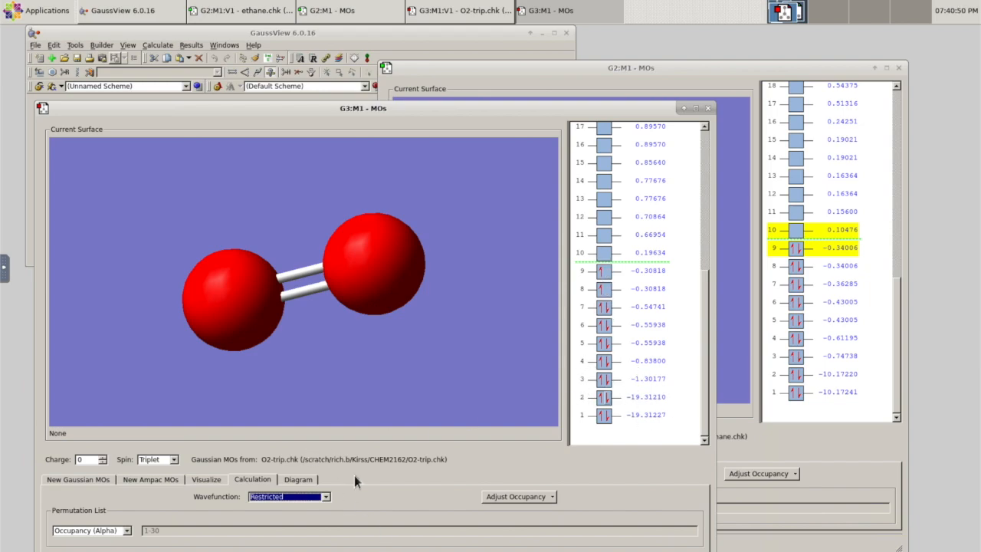
pyautogui.click(709, 109)
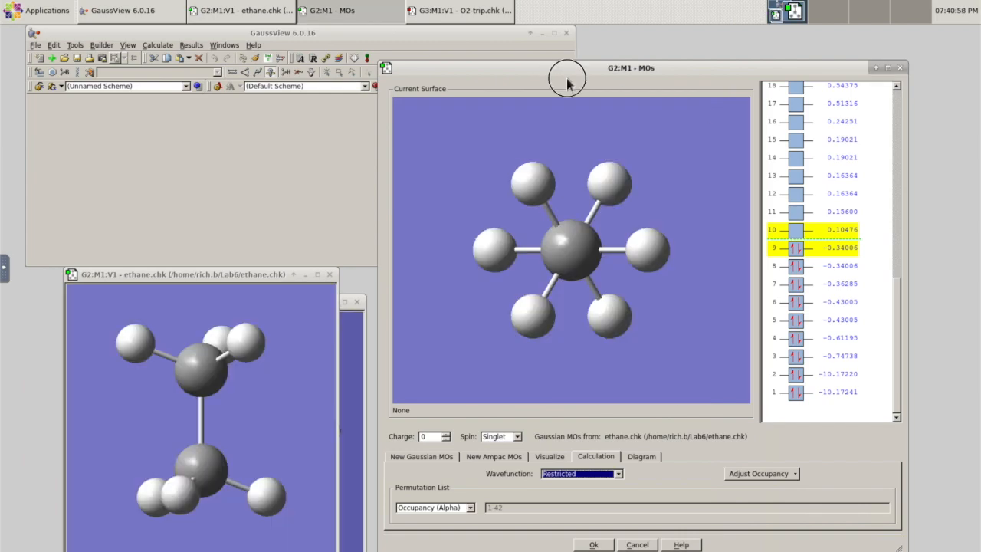
# Rotate the ethane molecule in the MO editor to view its C–C bond from the side
pyautogui.moveTo(546, 107); pyautogui.dragTo(842, 284)
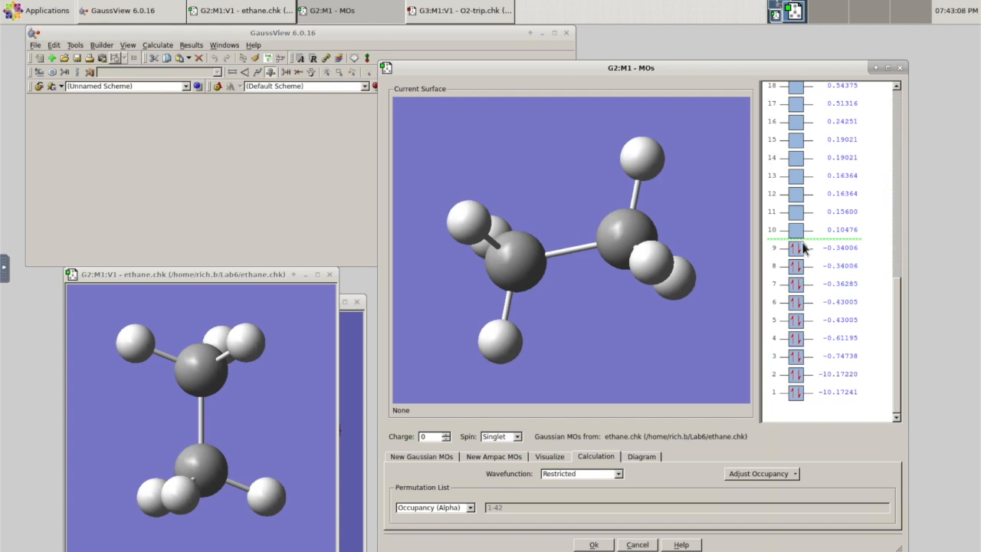
pyautogui.moveTo(602, 324); pyautogui.dragTo(642, 320)
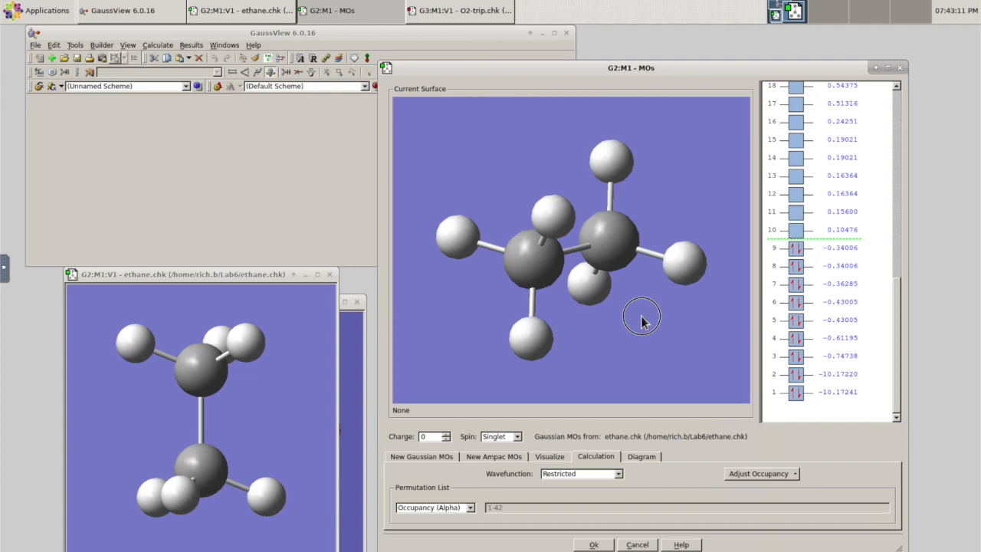
pyautogui.moveTo(641, 321); pyautogui.dragTo(652, 314)
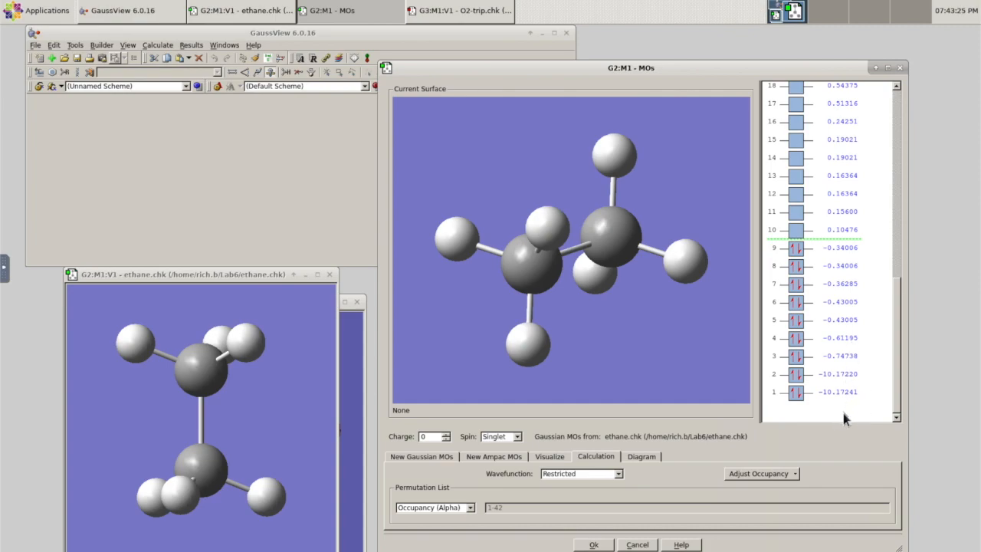
# Rotate the ethane molecule in the MO editor and highlight its highest occupied orbital, number 9
pyautogui.moveTo(670, 361); pyautogui.dragTo(768, 345)
pyautogui.moveTo(637, 304); pyautogui.dragTo(660, 310)
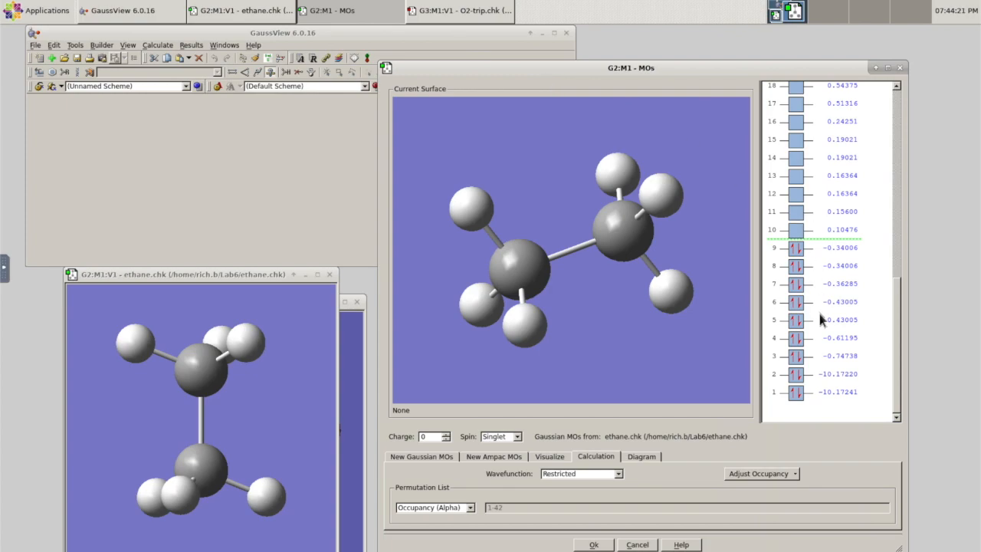
pyautogui.click(856, 249)
pyautogui.click(853, 249)
pyautogui.click(845, 253)
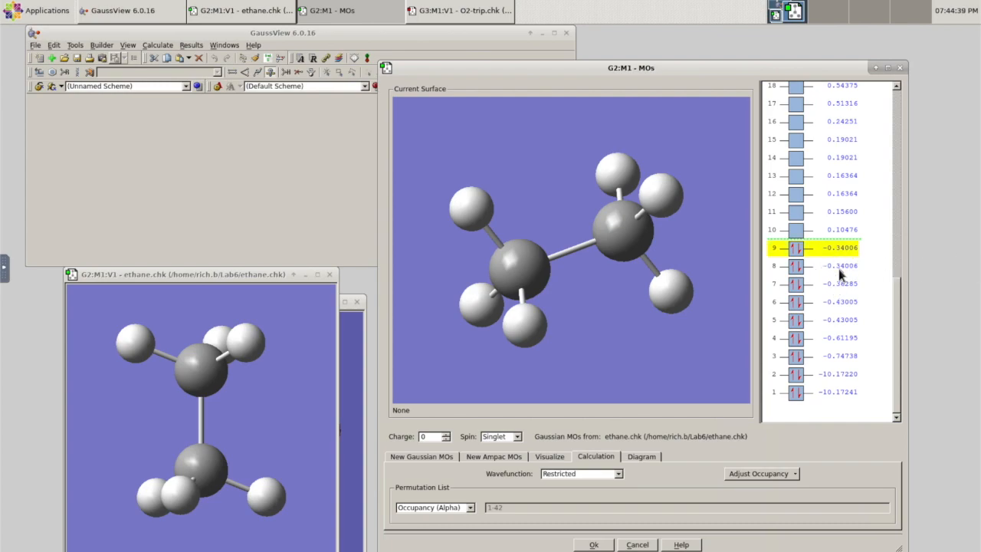
# Widen the ethane MO editor and set the orbital diagram's degeneracy threshold to 0.002
pyautogui.moveTo(902, 230); pyautogui.dragTo(948, 230)
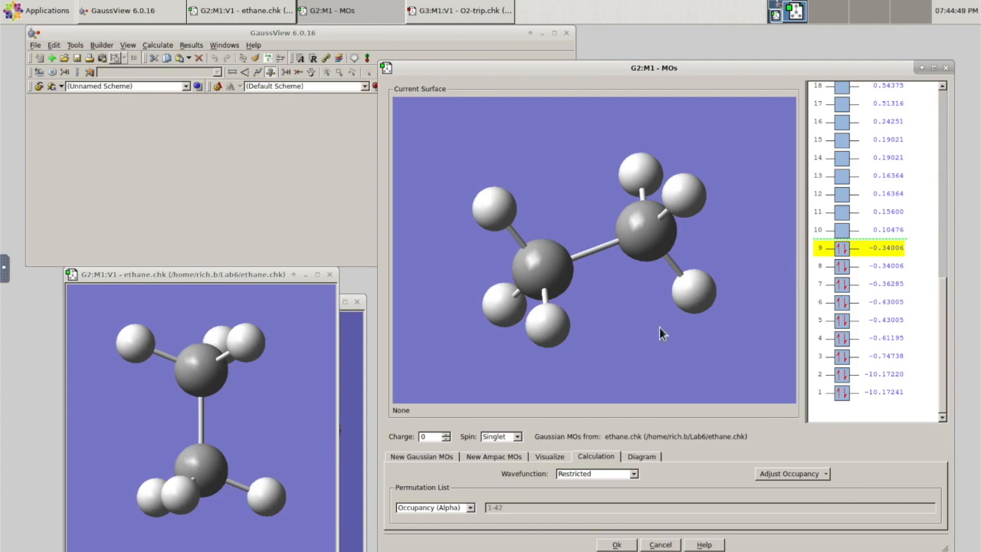
pyautogui.click(650, 455)
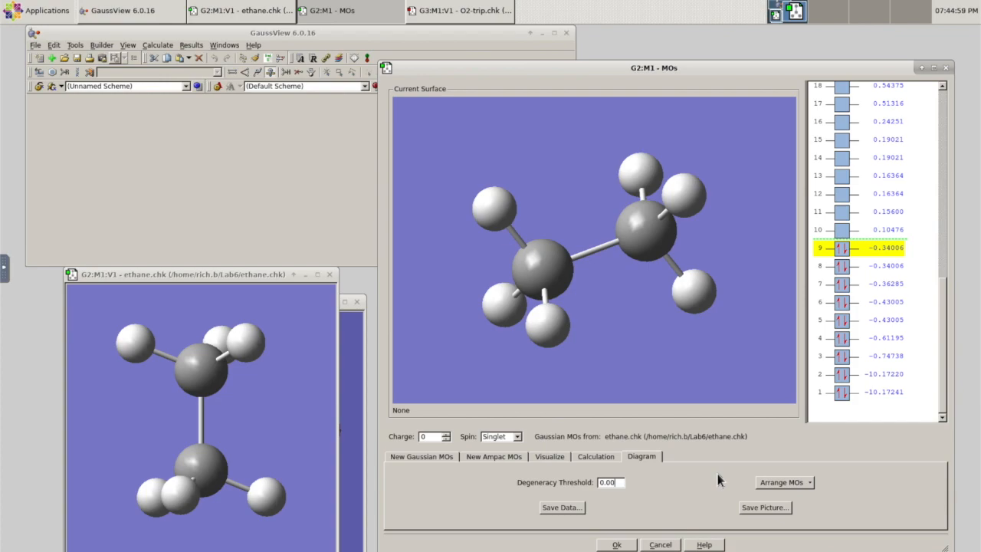
pyautogui.write('2')
pyautogui.press('Return')
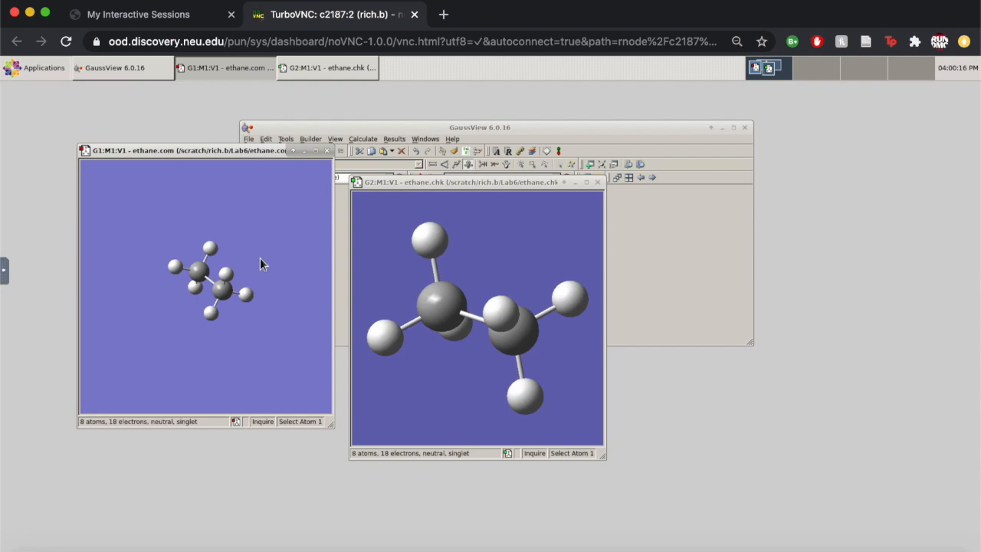
# Rotate the ethane.com molecule beside ethane.chk, and close ethane.com so that only the ethane.chk structure stays open
pyautogui.moveTo(260, 259)
pyautogui.mouseDown()
pyautogui.moveTo(260, 271)
pyautogui.moveTo(249, 265)
pyautogui.mouseUp()
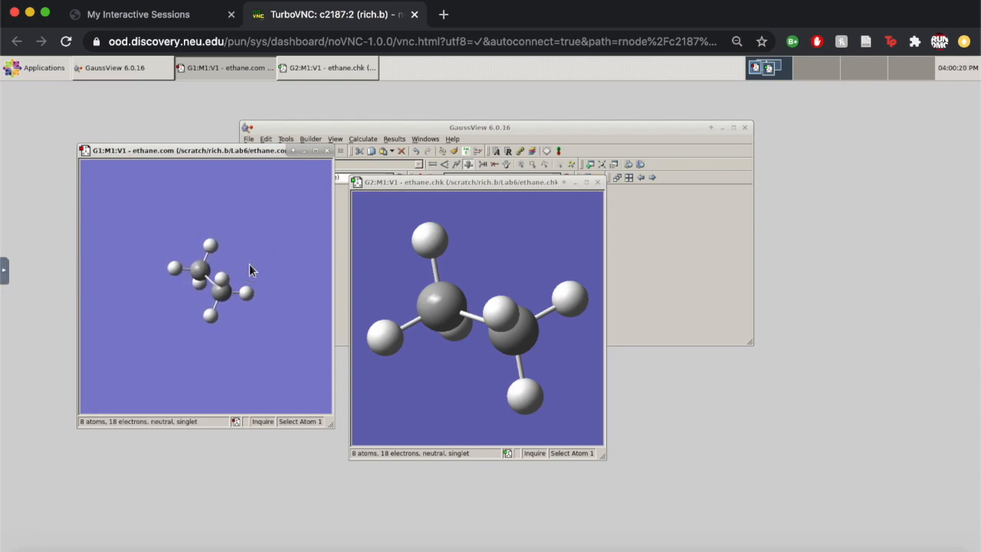
pyautogui.moveTo(432, 184); pyautogui.dragTo(424, 152)
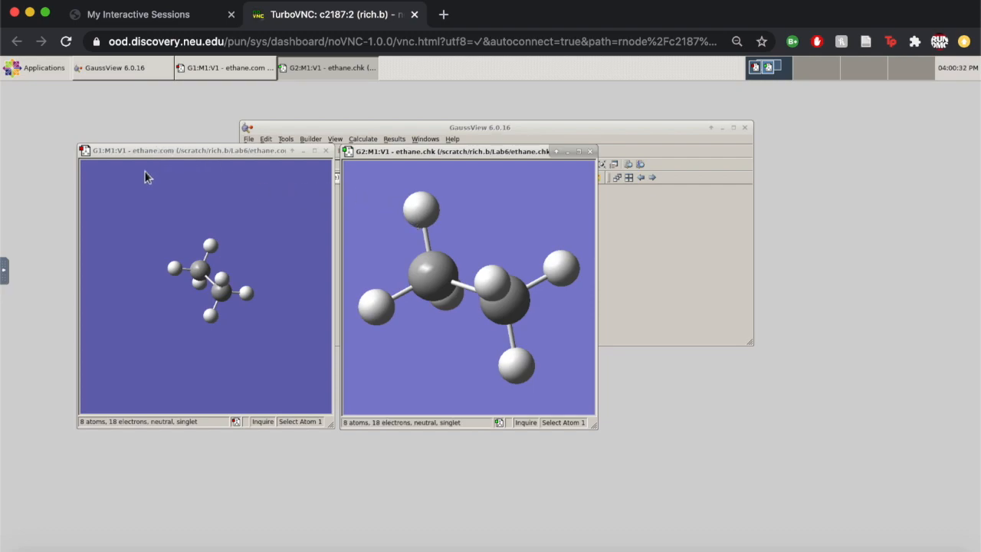
pyautogui.click(242, 238)
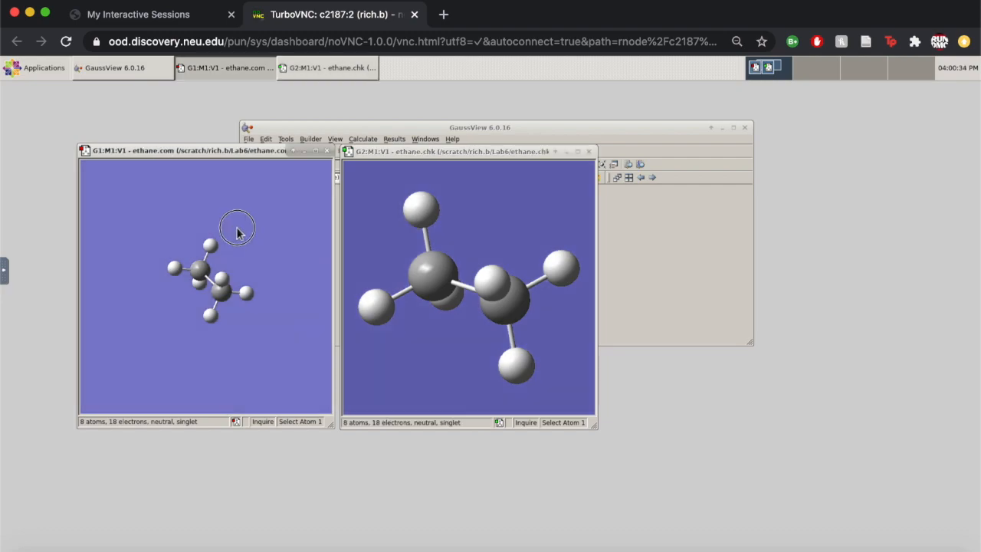
pyautogui.click(235, 241)
pyautogui.moveTo(235, 242)
pyautogui.mouseDown()
pyautogui.moveTo(238, 228)
pyautogui.moveTo(240, 242)
pyautogui.mouseUp()
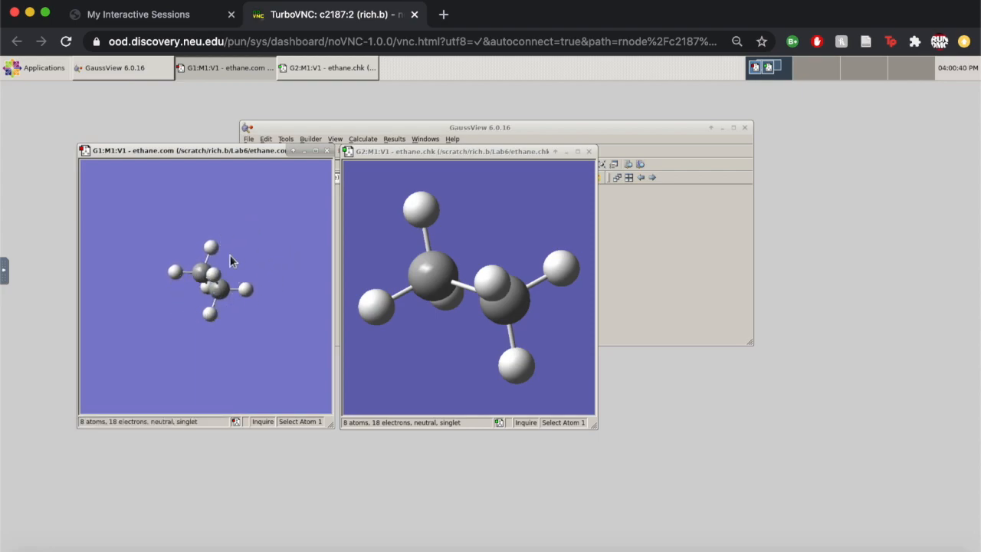
pyautogui.click(327, 150)
pyautogui.moveTo(414, 153); pyautogui.dragTo(135, 210)
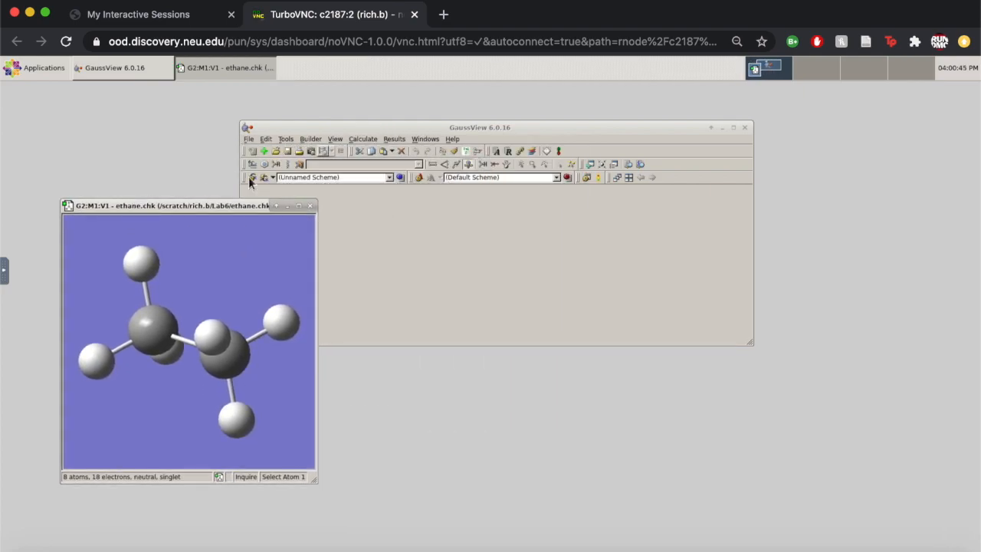
# Open the Gaussian calculation setup for ethane.chk and set the job type to Frequency
pyautogui.click(358, 142)
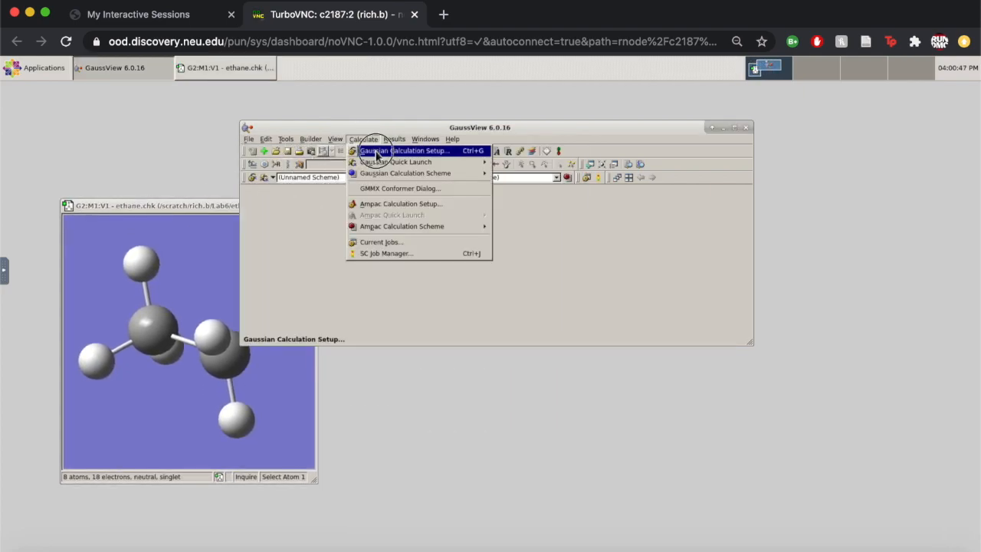
pyautogui.click(375, 151)
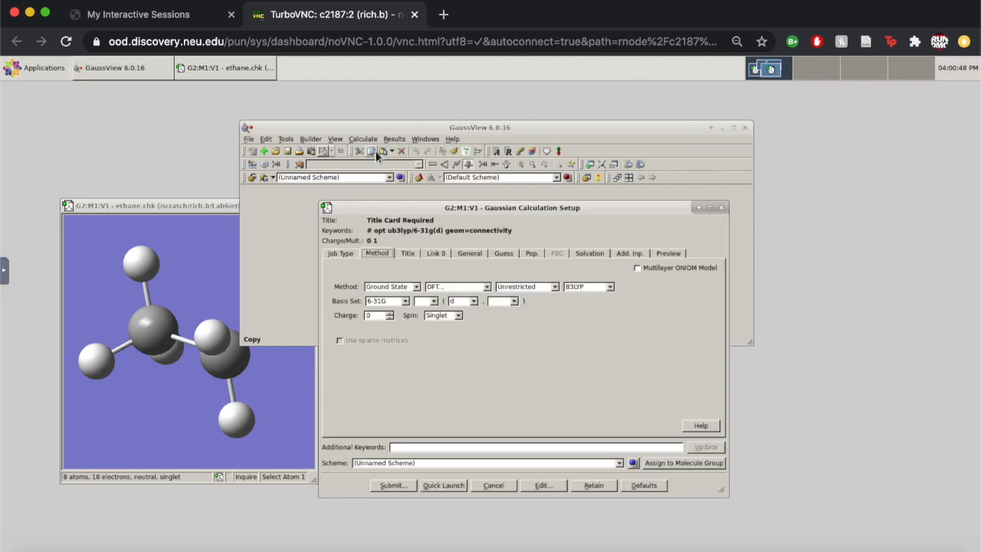
pyautogui.click(345, 253)
pyautogui.click(376, 271)
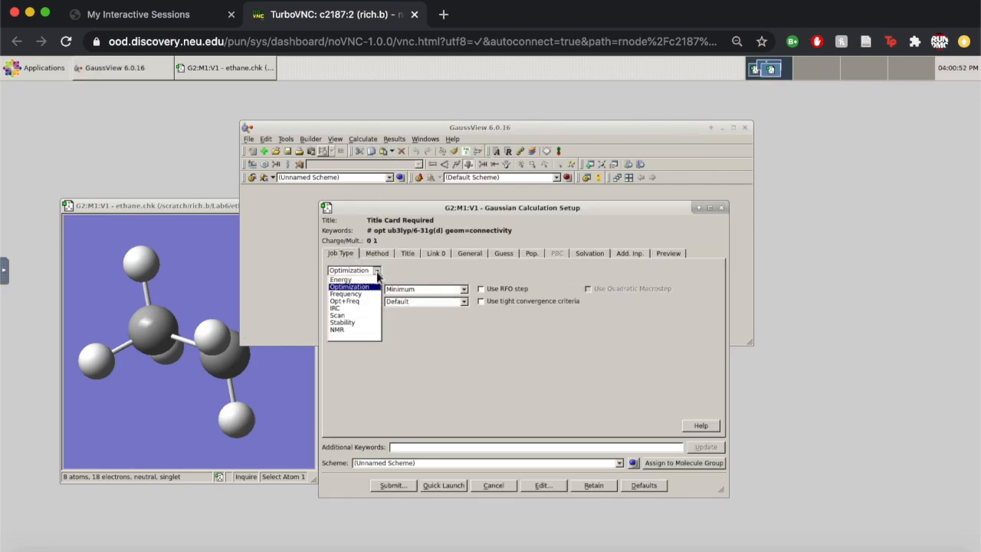
pyautogui.click(356, 296)
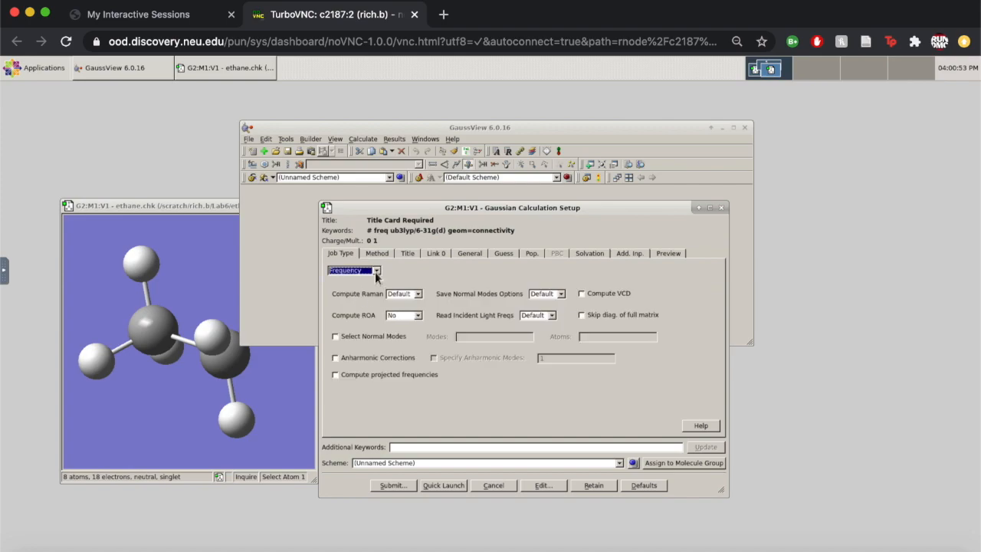
pyautogui.click(376, 271)
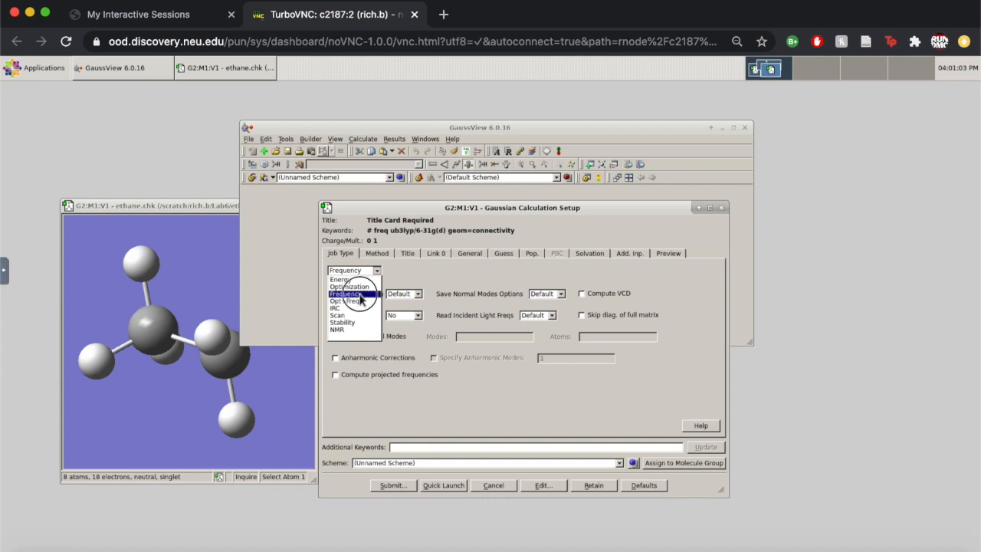
pyautogui.click(357, 295)
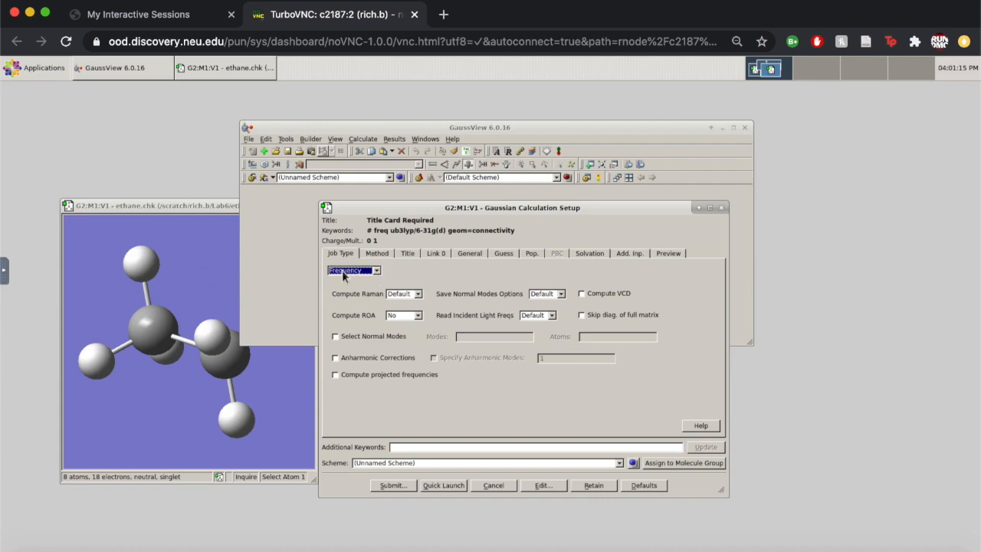
# Rotate the ethane.chk molecule to examine its C–H and C–C bonds from several angles
pyautogui.click(196, 269)
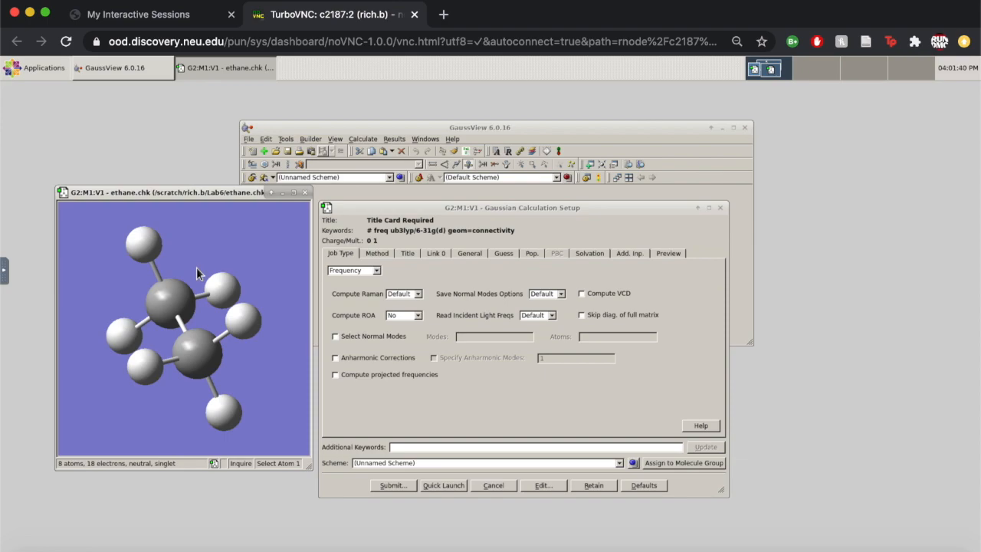
pyautogui.moveTo(197, 272); pyautogui.dragTo(200, 266)
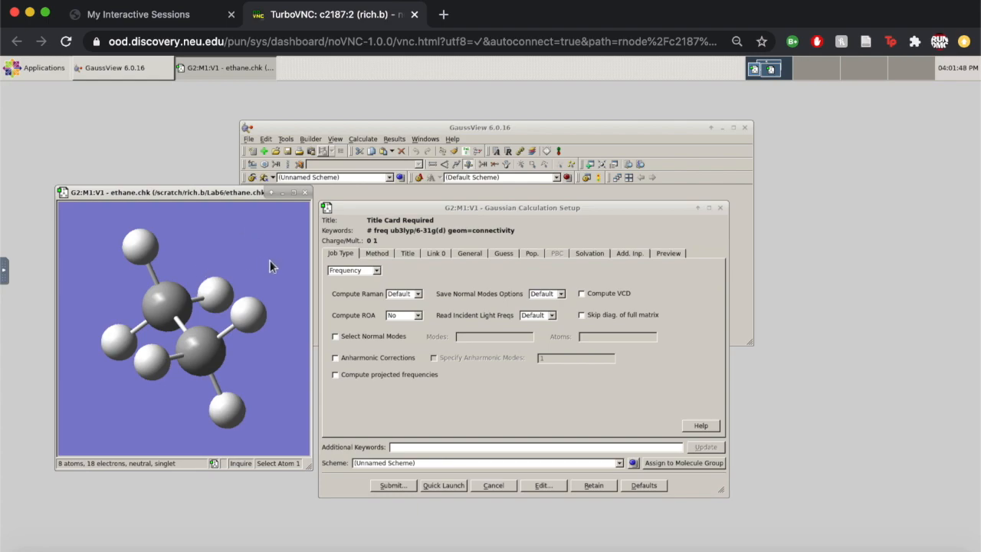
pyautogui.moveTo(272, 274); pyautogui.dragTo(270, 277)
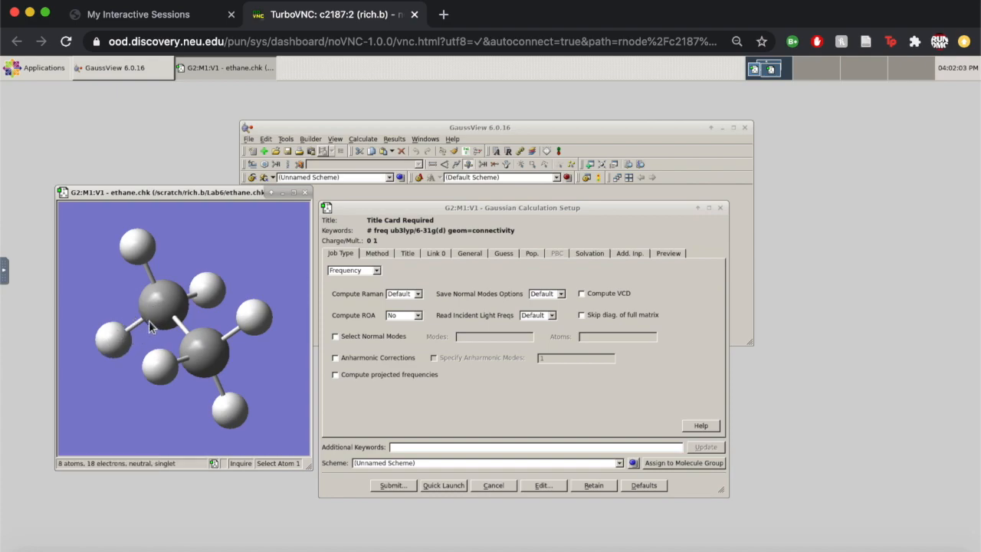
pyautogui.moveTo(205, 322); pyautogui.dragTo(223, 265)
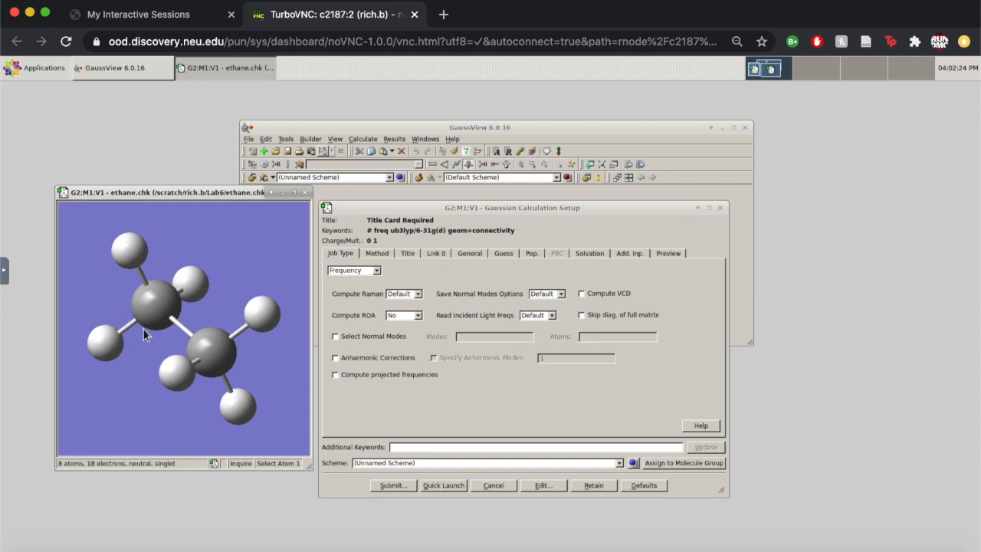
pyautogui.click(132, 359)
pyautogui.moveTo(132, 363); pyautogui.dragTo(155, 360)
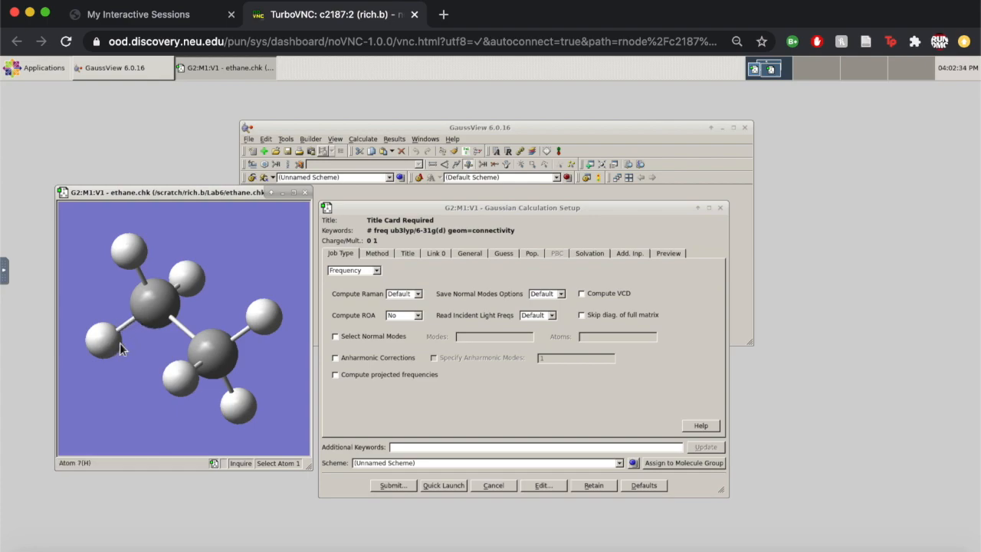
pyautogui.moveTo(190, 318)
pyautogui.mouseDown()
pyautogui.moveTo(207, 303)
pyautogui.moveTo(202, 311)
pyautogui.mouseUp()
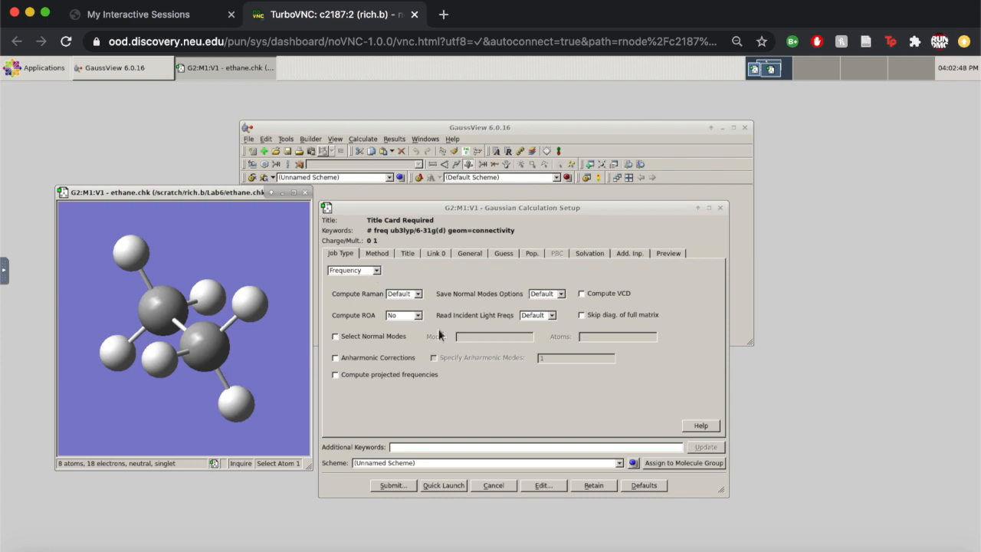
# Retain the frequency calculation settings and save the structure in the Lab6 folder as ethane-freq
pyautogui.click(592, 487)
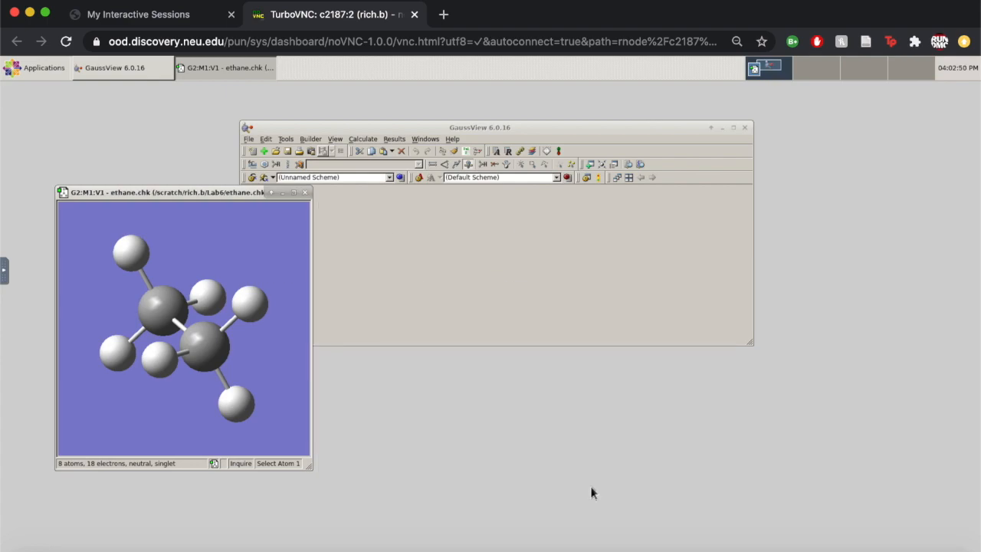
pyautogui.hotkey('ctrl', 's')
pyautogui.click(328, 452)
pyautogui.press('BackSpace')
pyautogui.press('BackSpace')
pyautogui.press('BackSpace')
pyautogui.press('BackSpace')
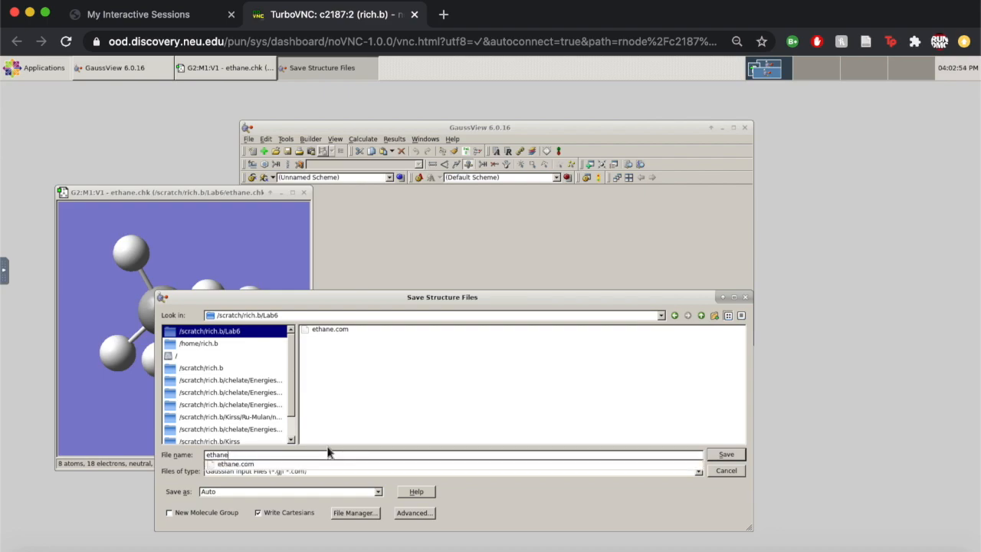
pyautogui.write('-fre')
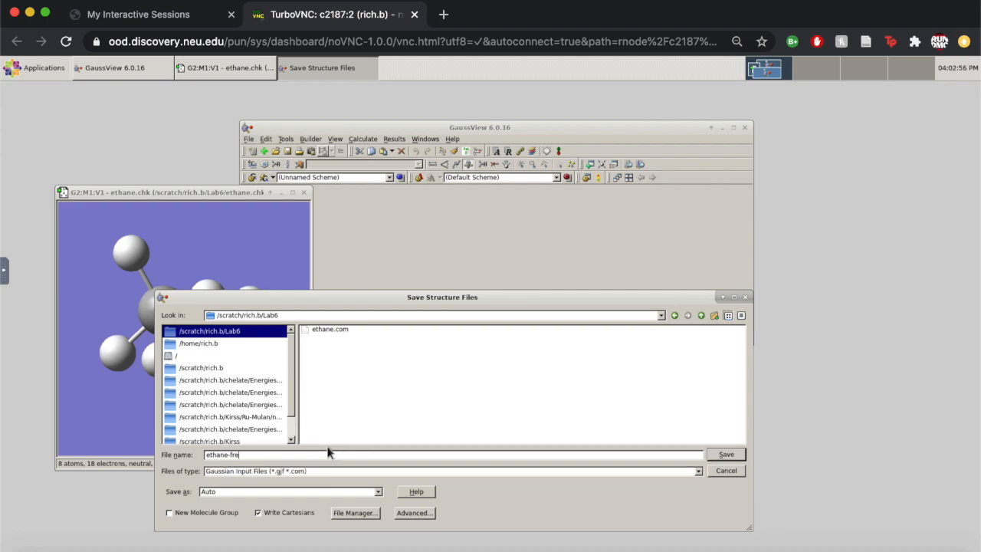
pyautogui.write('q')
pyautogui.click(726, 454)
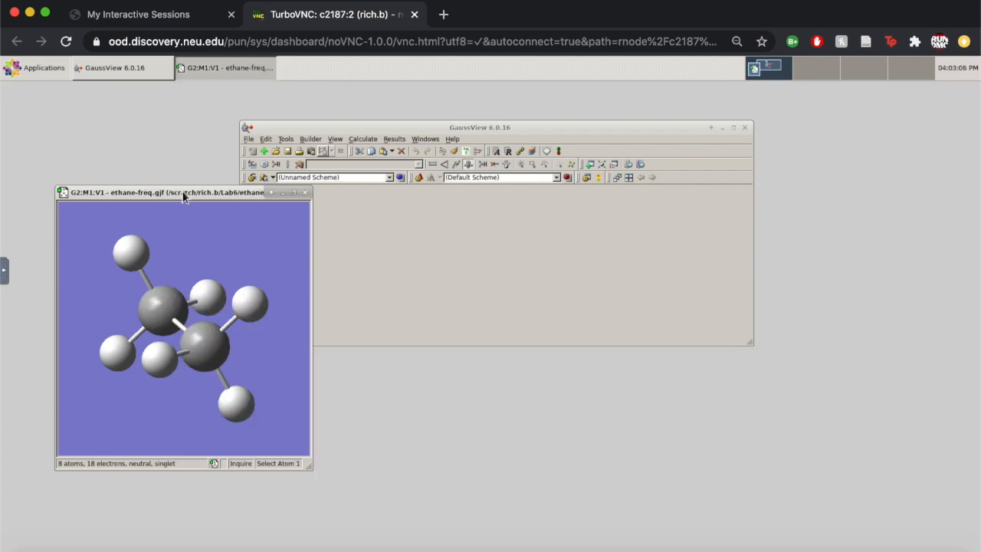
# Submit the saved ethane-freq.gjf frequency calculation to Gaussian
pyautogui.hotkey('ctrl', 'g')
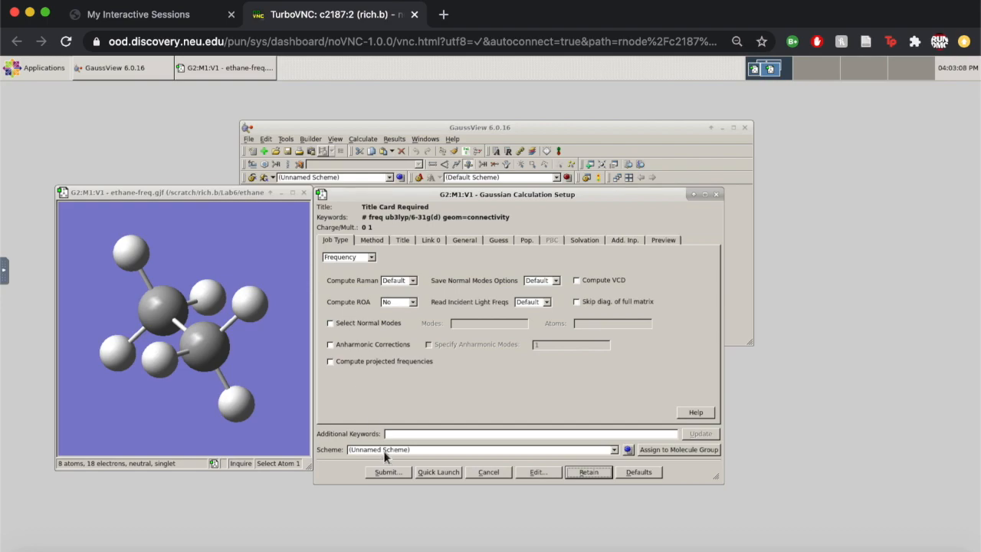
pyautogui.click(388, 472)
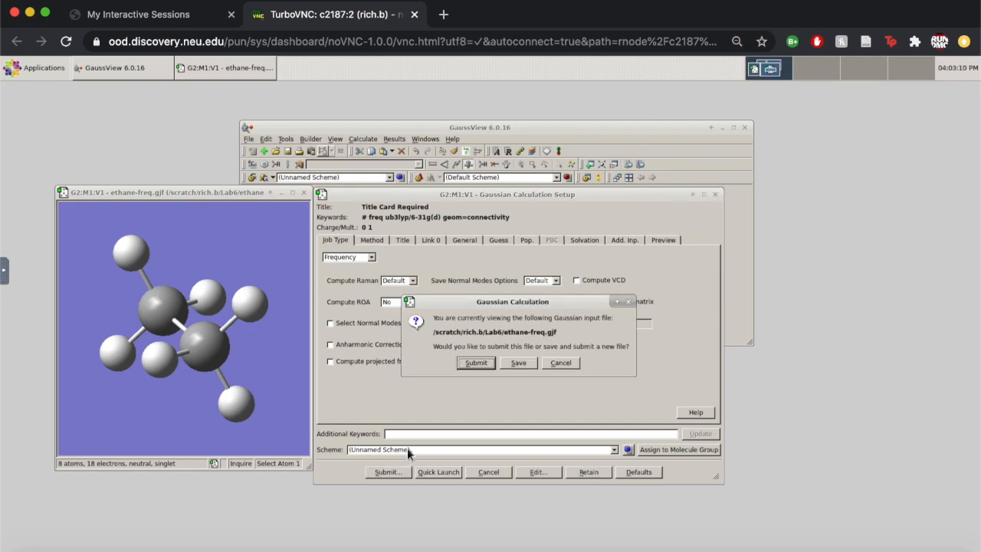
pyautogui.click(477, 365)
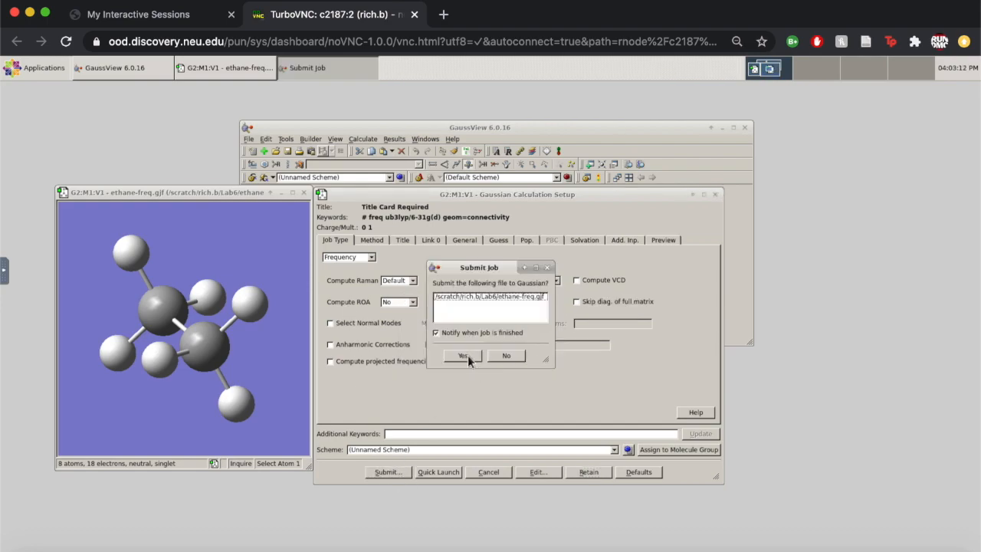
pyautogui.click(468, 355)
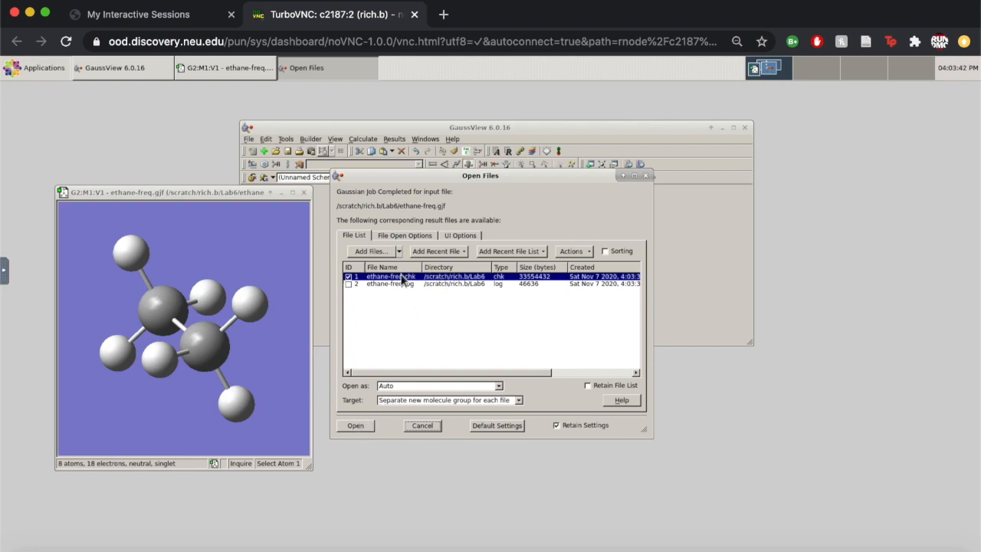
# Open the ethane-freq.chk result file and display its calculated vibrations
pyautogui.click(353, 423)
pyautogui.moveTo(505, 252)
pyautogui.mouseDown()
pyautogui.moveTo(499, 260)
pyautogui.moveTo(511, 252)
pyautogui.mouseUp()
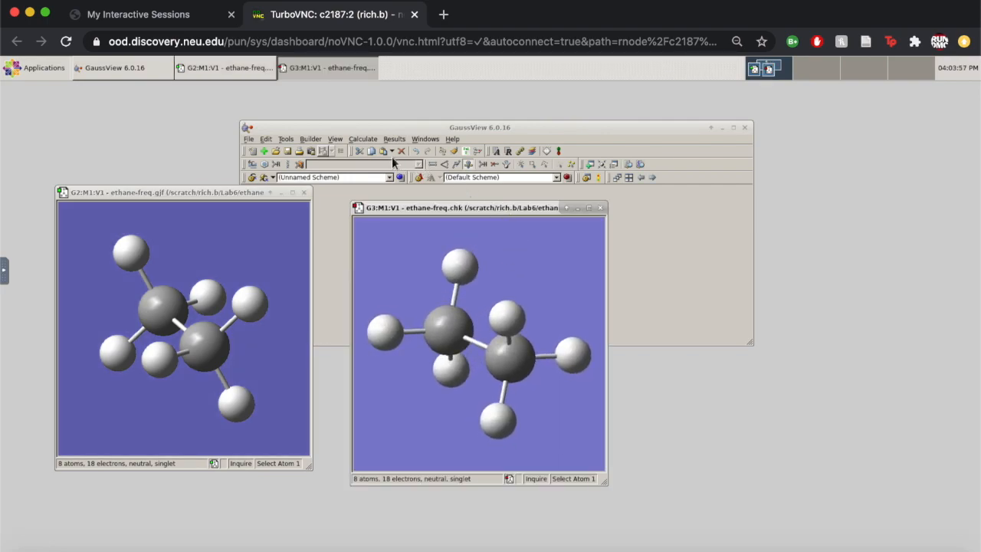
pyautogui.click(392, 139)
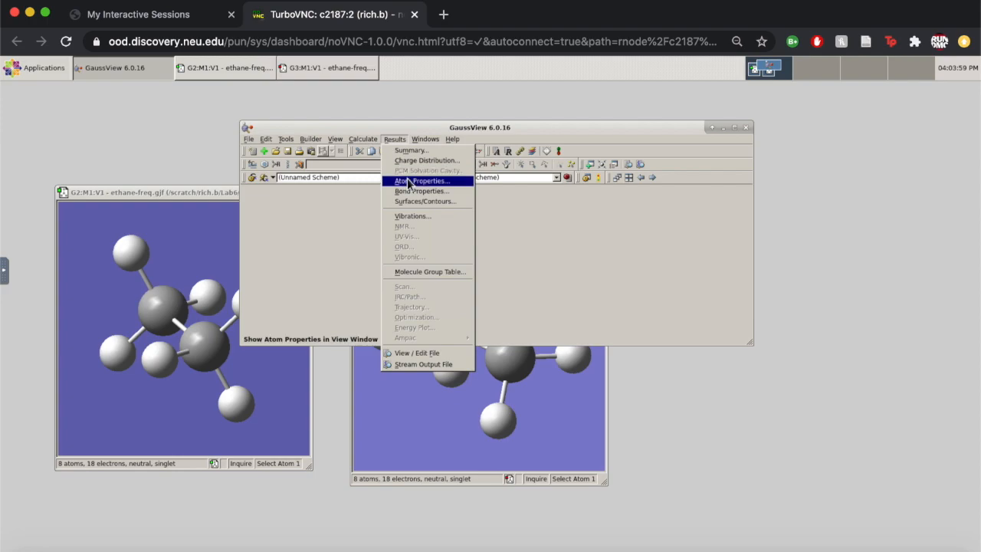
pyautogui.click(415, 220)
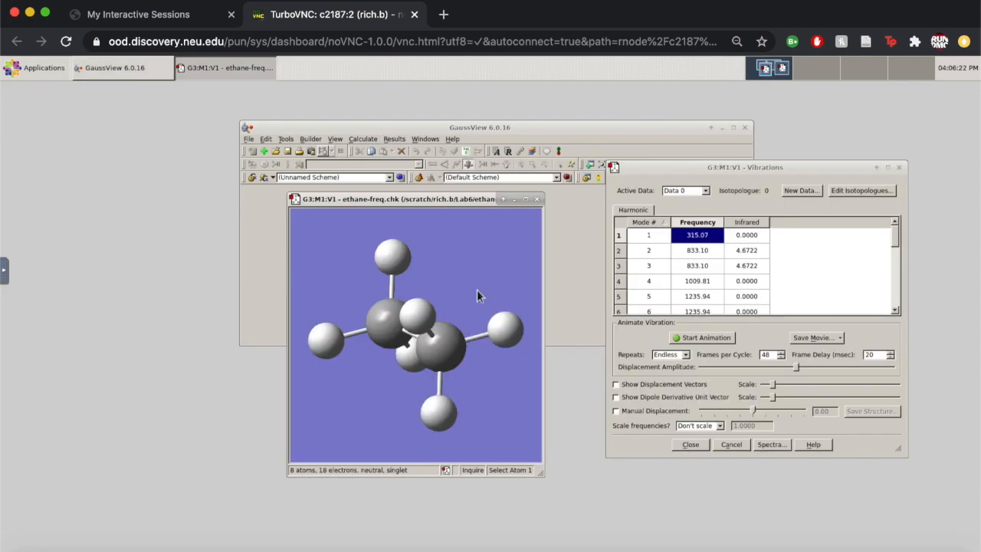
# Rotate the ethane-freq.chk molecule beside its list of vibrational modes
pyautogui.moveTo(477, 296)
pyautogui.mouseDown()
pyautogui.moveTo(475, 279)
pyautogui.moveTo(491, 282)
pyautogui.moveTo(481, 283)
pyautogui.mouseUp()
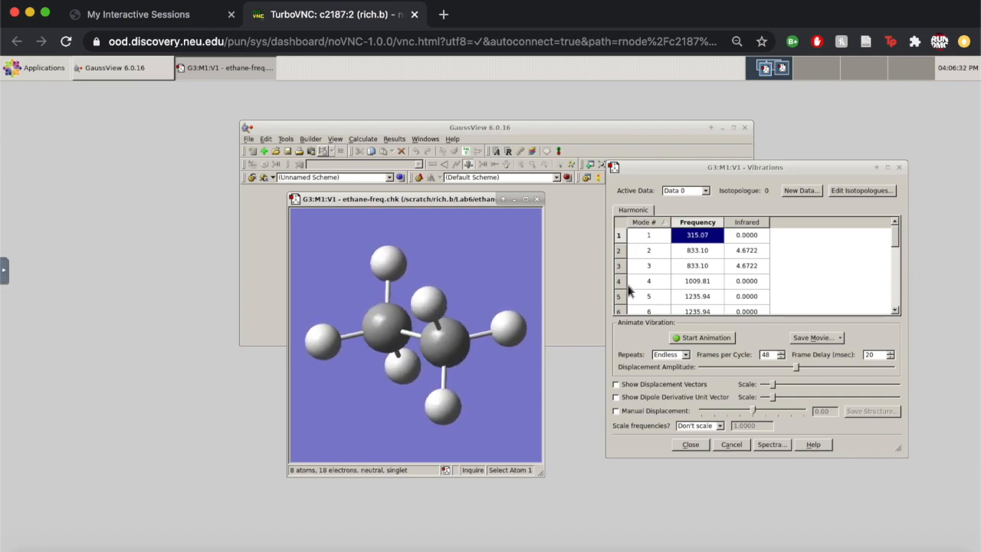
pyautogui.moveTo(463, 263); pyautogui.dragTo(459, 273)
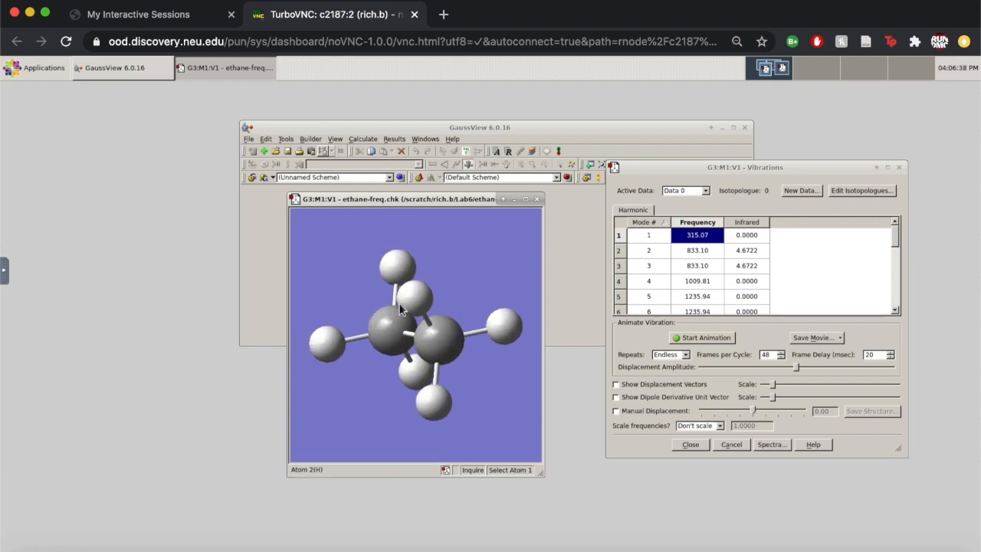
# Examine the frequency and infrared intensity listed for vibrational mode 2 and rotate the ethane molecule for a clearer view
pyautogui.moveTo(492, 368); pyautogui.dragTo(499, 372)
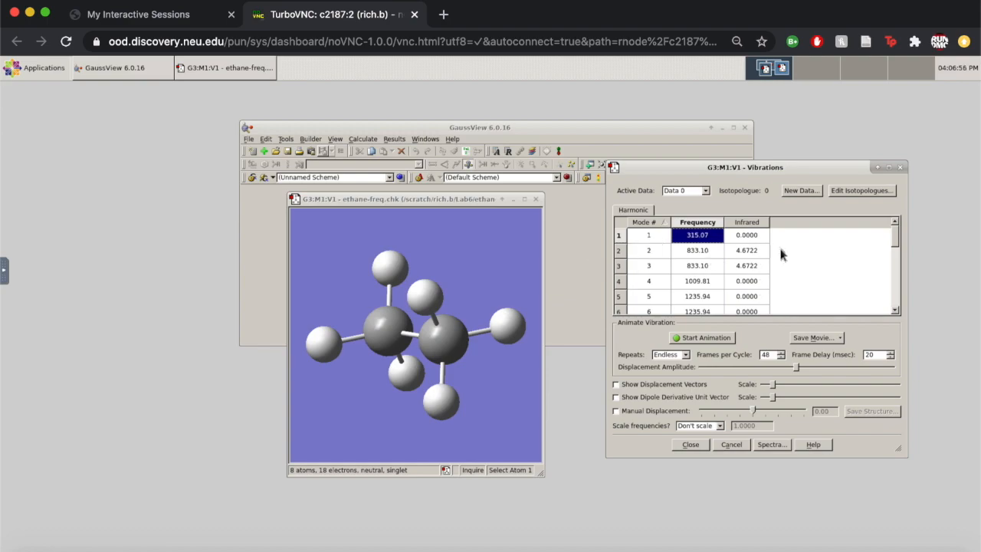
pyautogui.click(809, 240)
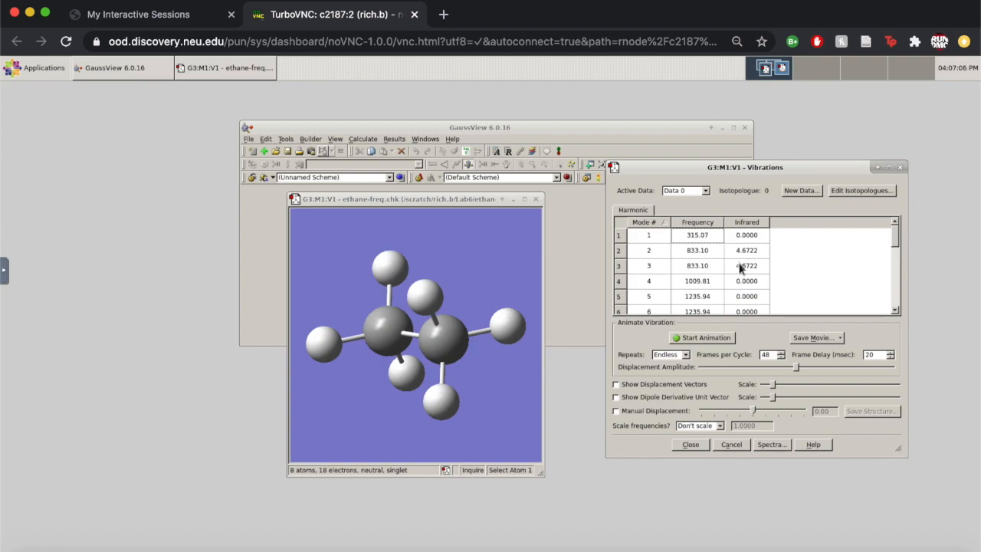
pyautogui.click(693, 251)
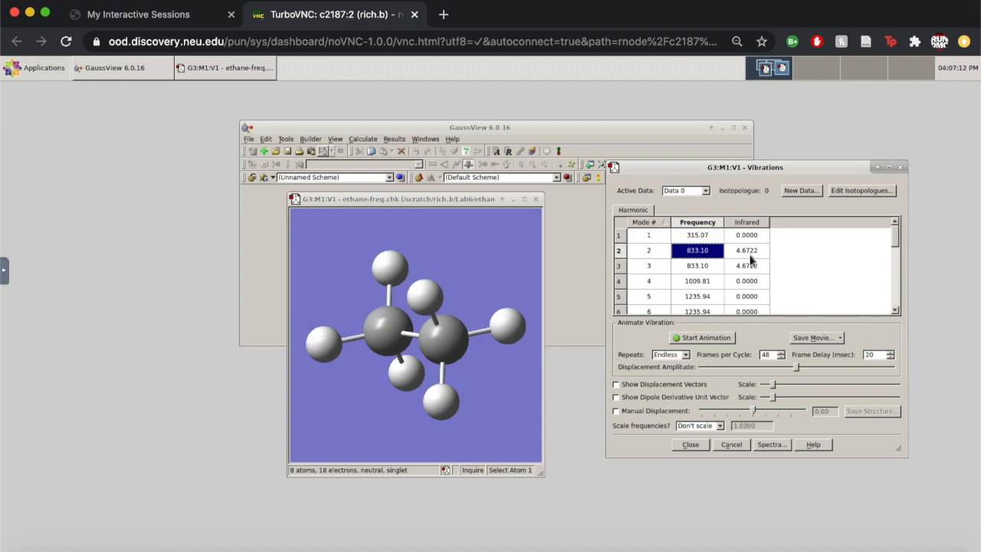
pyautogui.moveTo(470, 273); pyautogui.dragTo(505, 285)
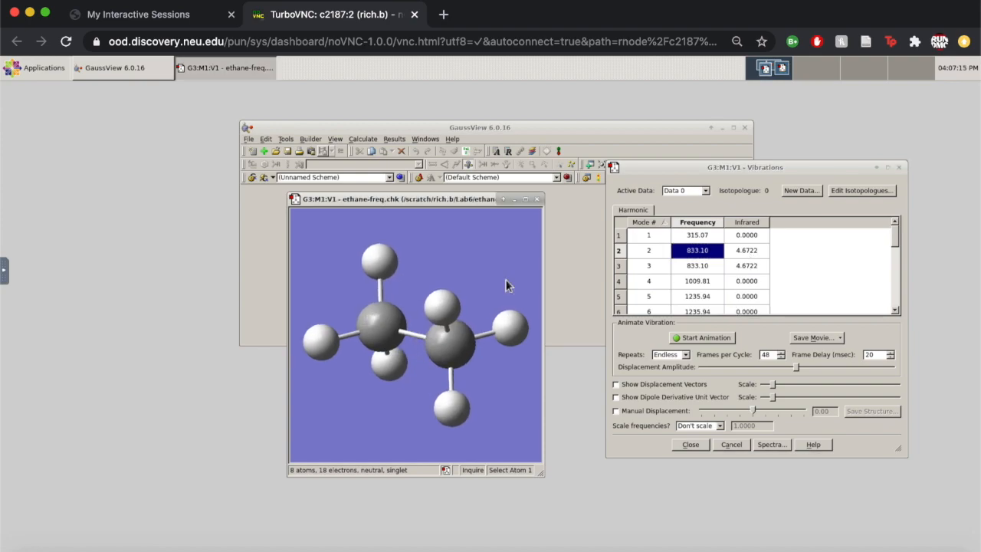
# Animate vibrational mode 1 on the ethane molecule, turned so that both methyl groups are visible
pyautogui.click(649, 237)
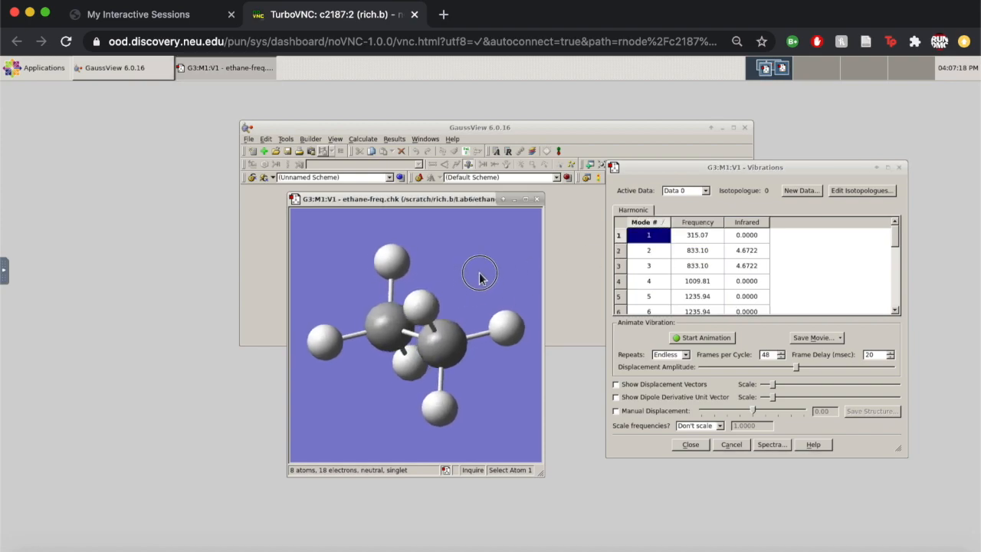
pyautogui.moveTo(475, 270)
pyautogui.mouseDown()
pyautogui.moveTo(483, 287)
pyautogui.moveTo(475, 279)
pyautogui.mouseUp()
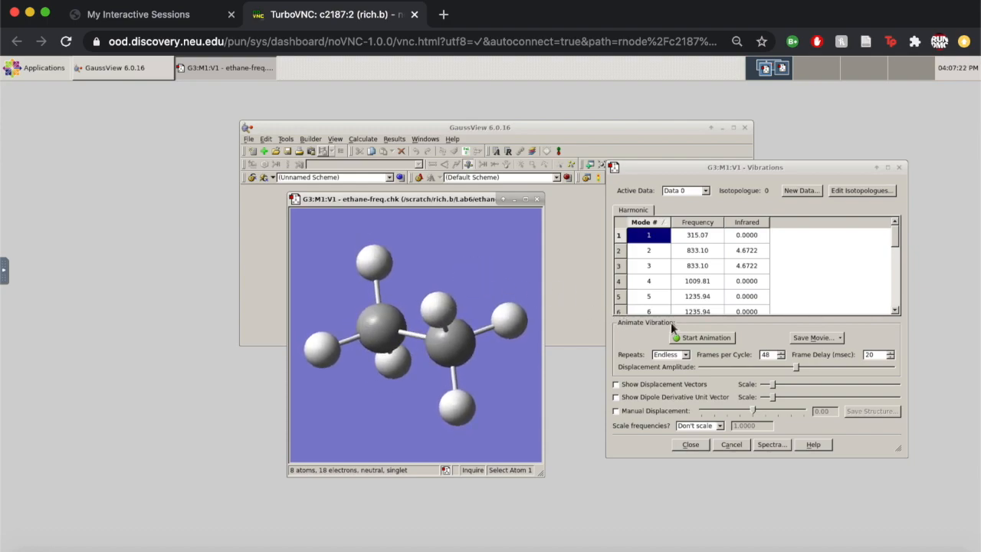
pyautogui.click(696, 343)
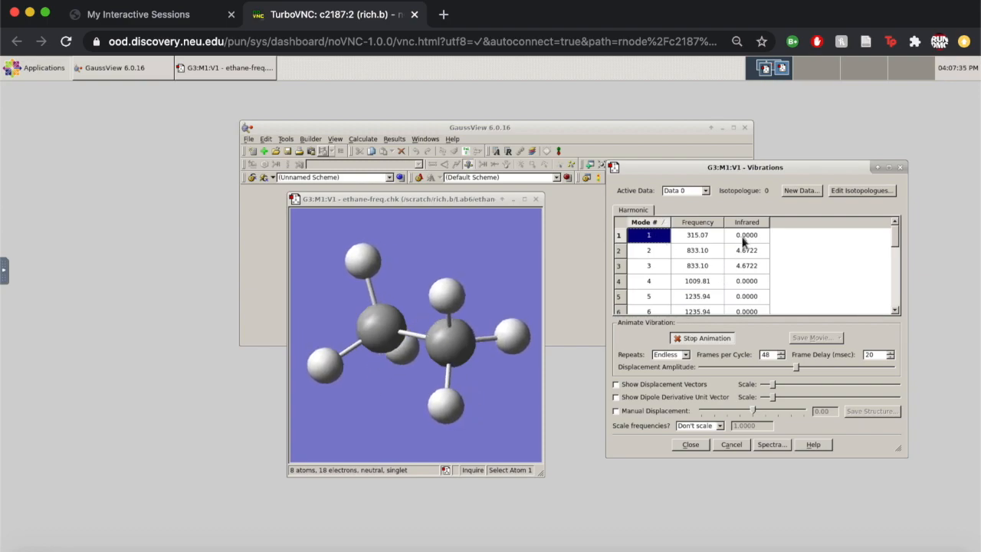
# Switch the running animation to vibrational mode 2, stop it, and rotate the ethane molecule
pyautogui.click(648, 249)
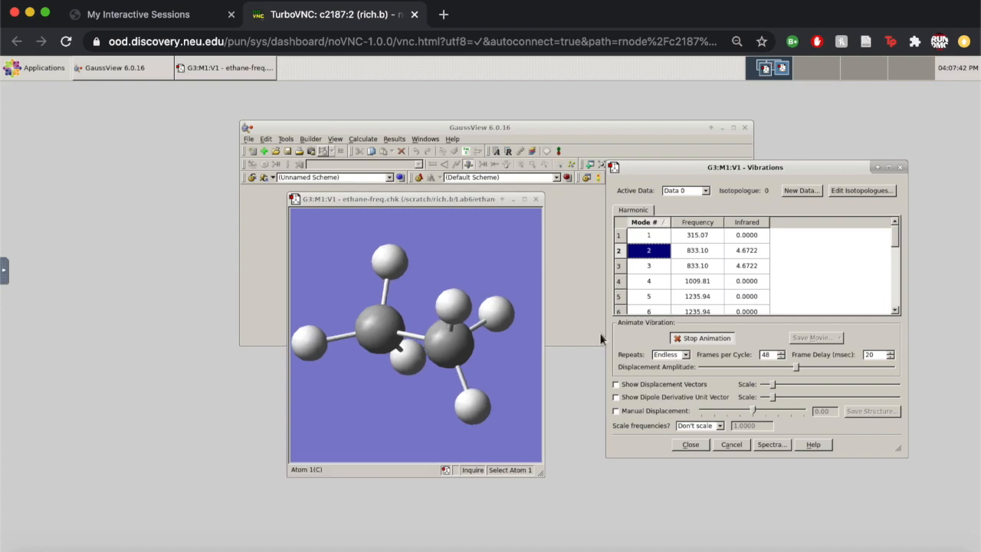
pyautogui.click(683, 342)
pyautogui.moveTo(483, 278); pyautogui.dragTo(456, 277)
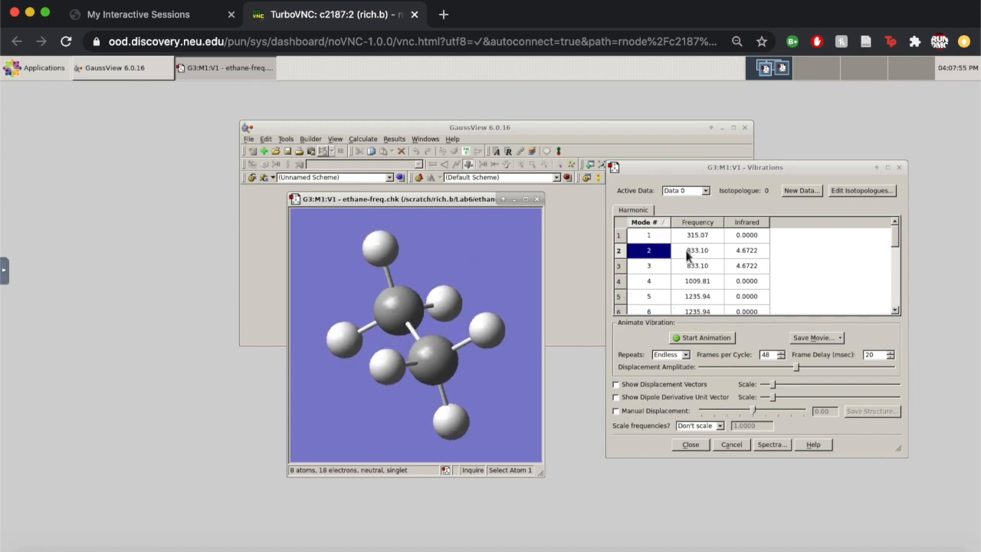
# Display the vibrational spectra calculated for ethane-freq.chk
pyautogui.click(772, 445)
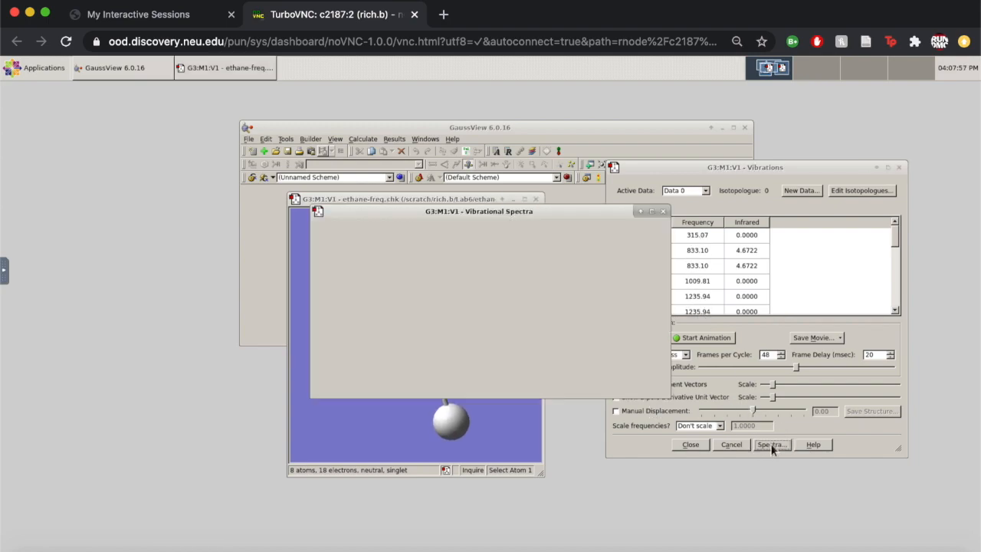
pyautogui.moveTo(581, 271); pyautogui.dragTo(656, 256)
pyautogui.moveTo(462, 278)
pyautogui.mouseDown()
pyautogui.moveTo(475, 265)
pyautogui.moveTo(463, 269)
pyautogui.mouseUp()
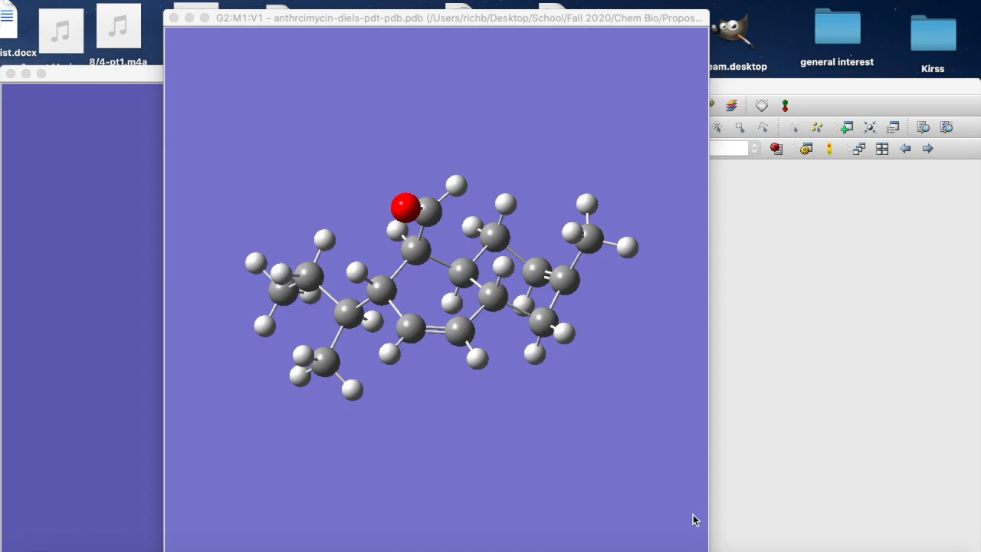
# Rotate the anthrcimycin-diels-pdt-pdb.pdb molecule to examine its structure from several sides, including upside down
pyautogui.moveTo(552, 453)
pyautogui.mouseDown()
pyautogui.moveTo(585, 425)
pyautogui.moveTo(557, 414)
pyautogui.moveTo(541, 436)
pyautogui.moveTo(578, 420)
pyautogui.moveTo(569, 431)
pyautogui.moveTo(561, 416)
pyautogui.moveTo(565, 433)
pyautogui.moveTo(574, 424)
pyautogui.moveTo(569, 454)
pyautogui.moveTo(560, 449)
pyautogui.mouseUp()
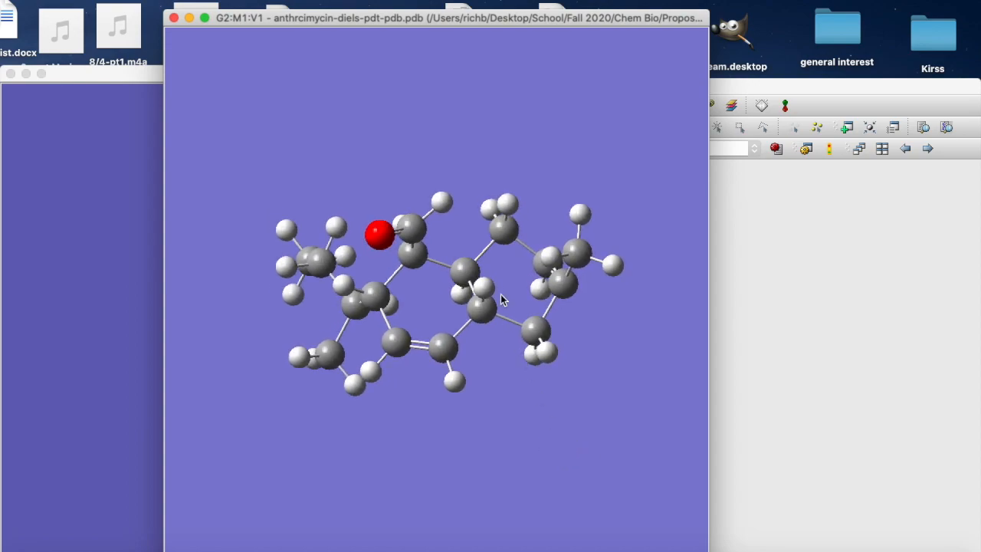
pyautogui.click(465, 479)
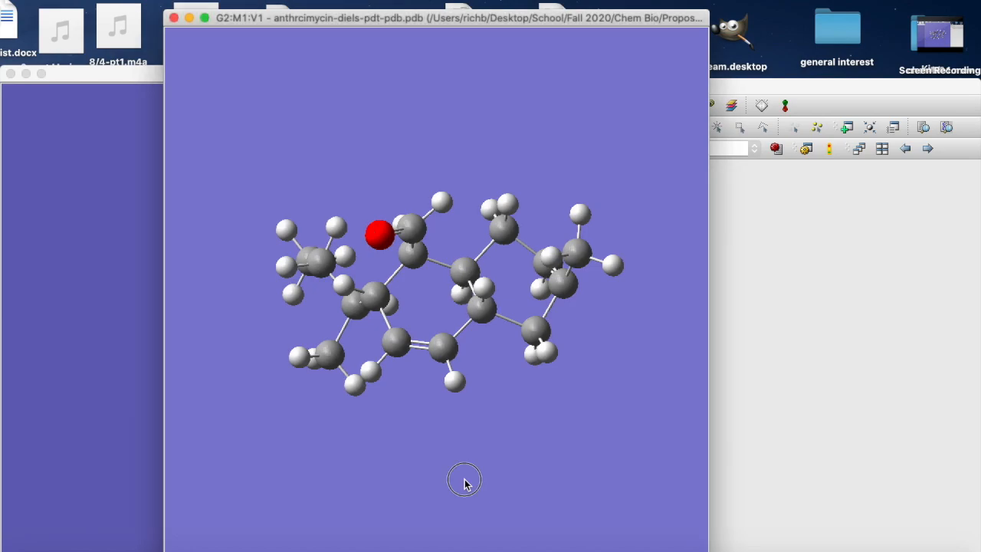
pyautogui.moveTo(464, 480)
pyautogui.mouseDown()
pyautogui.moveTo(486, 460)
pyautogui.moveTo(485, 479)
pyautogui.moveTo(478, 475)
pyautogui.moveTo(495, 464)
pyautogui.moveTo(483, 459)
pyautogui.moveTo(478, 498)
pyautogui.moveTo(493, 483)
pyautogui.mouseUp()
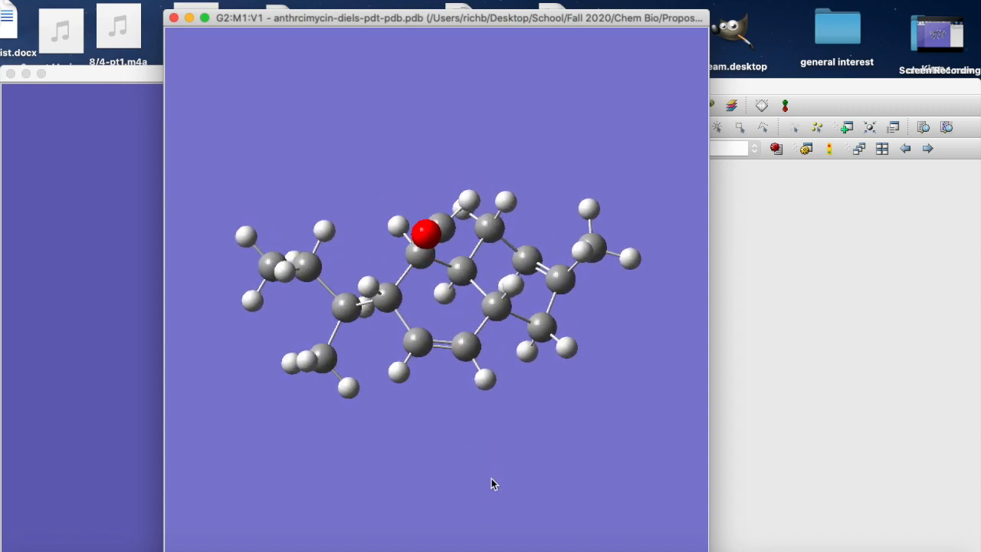
pyautogui.moveTo(414, 473); pyautogui.dragTo(485, 360)
pyautogui.moveTo(419, 444); pyautogui.dragTo(432, 549)
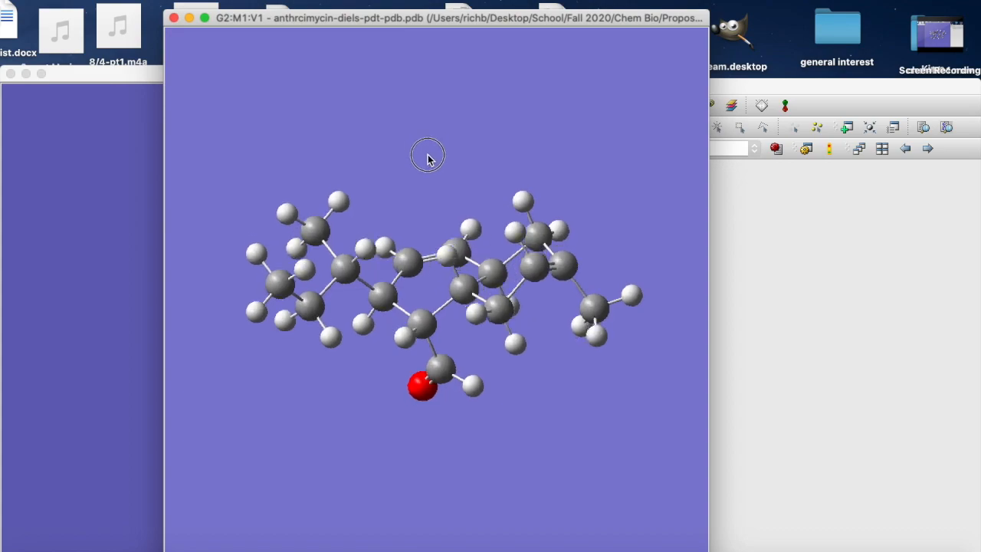